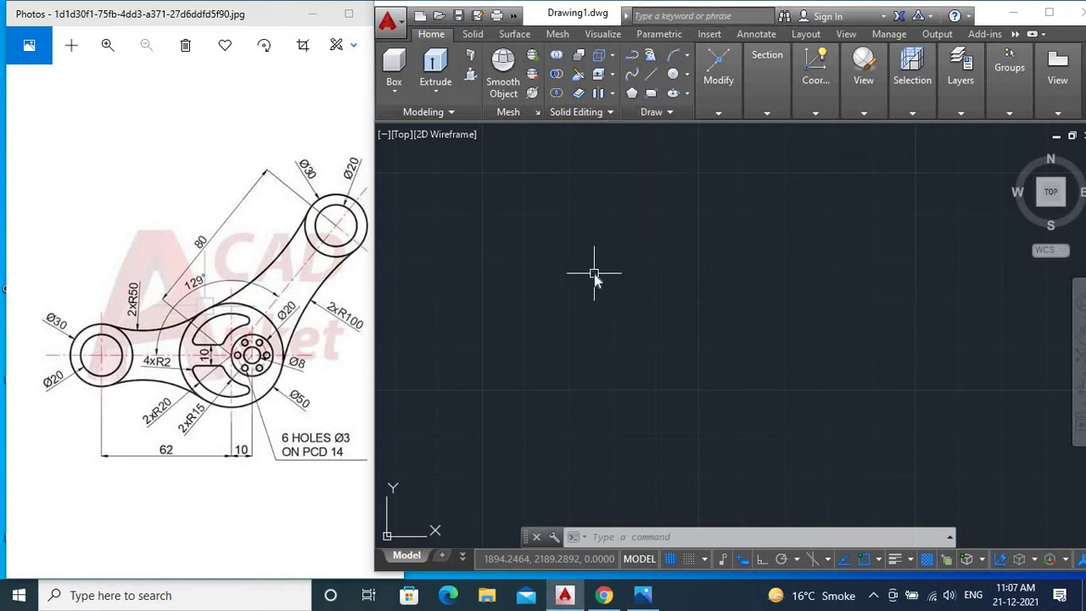
- Place a vertical and a horizontal construction line crossing at one point, with Ortho on
type("xl")
key("Return")
left_click(687, 229)
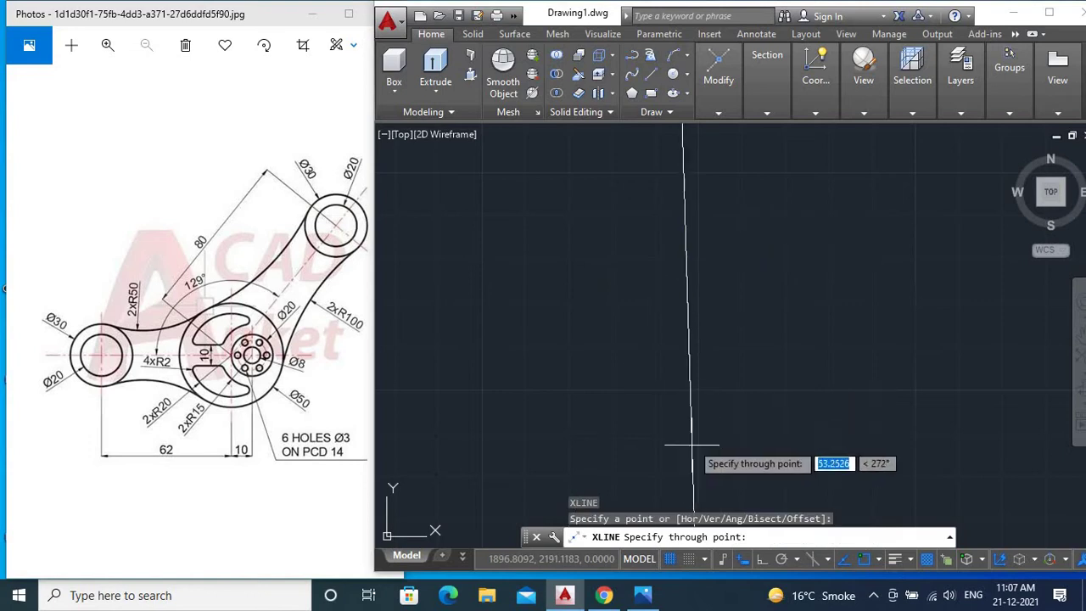
left_click(762, 559)
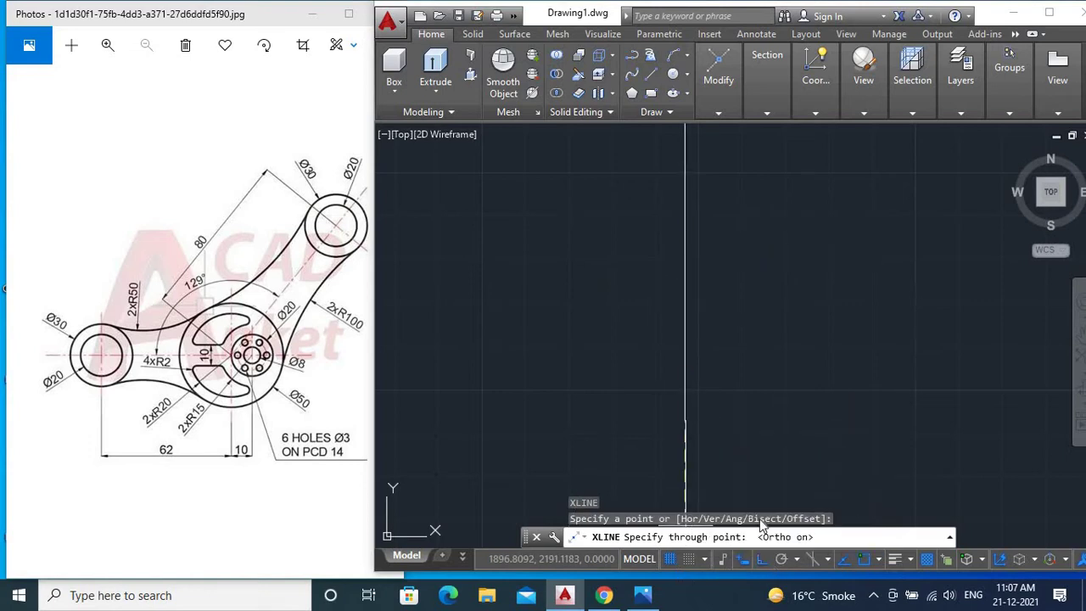
left_click(583, 272)
key("Return")
middle_click_drag(637, 254, 738, 324)
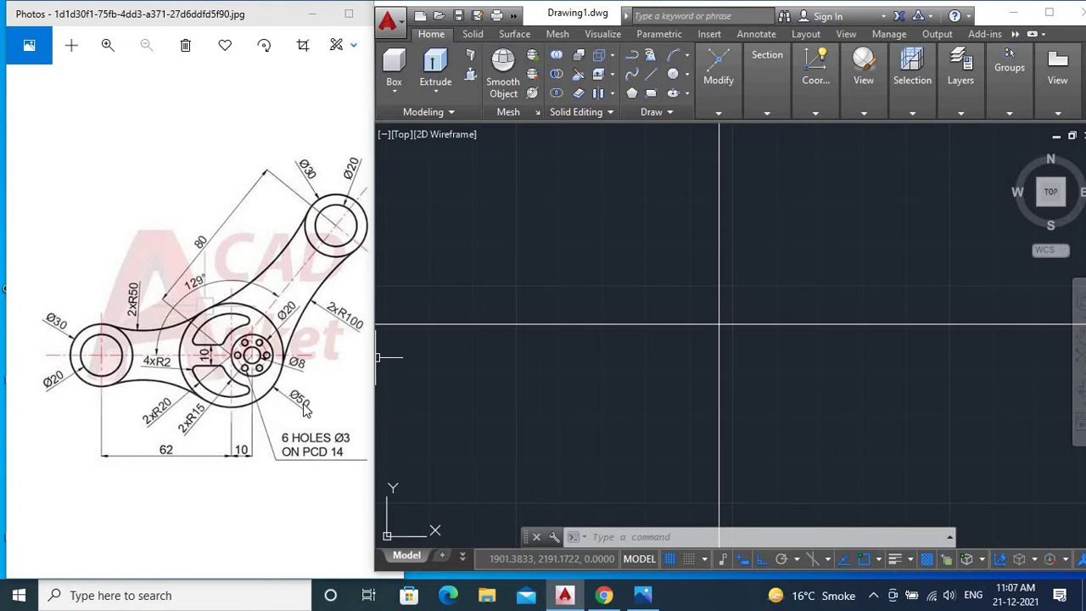
- Draw a 50-diameter circle centred on the construction-line crossing
type("c")
key("Return")
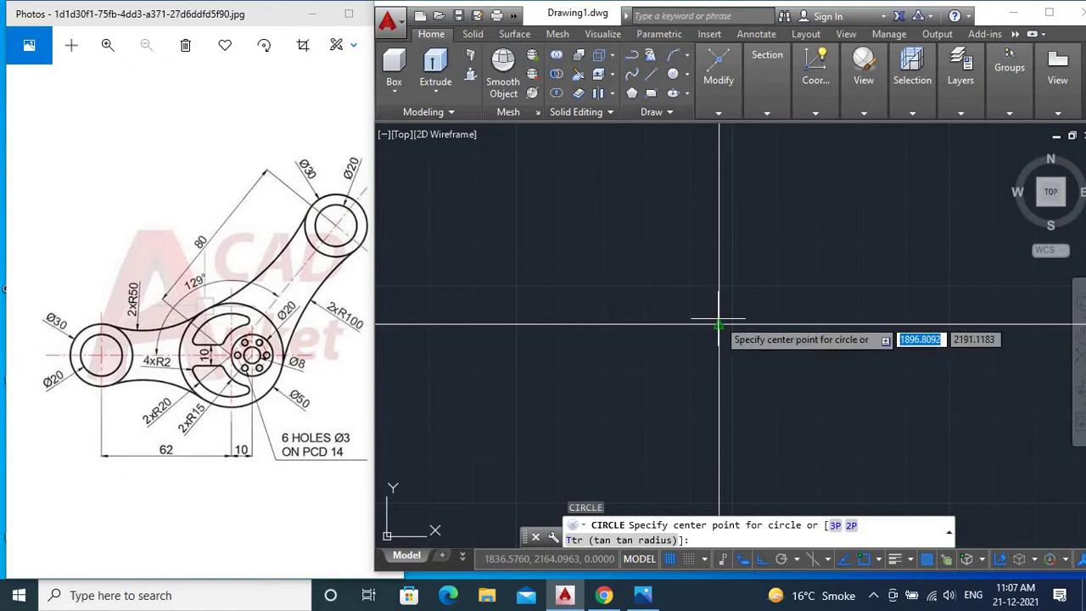
left_click(719, 323)
type("d")
key("Return")
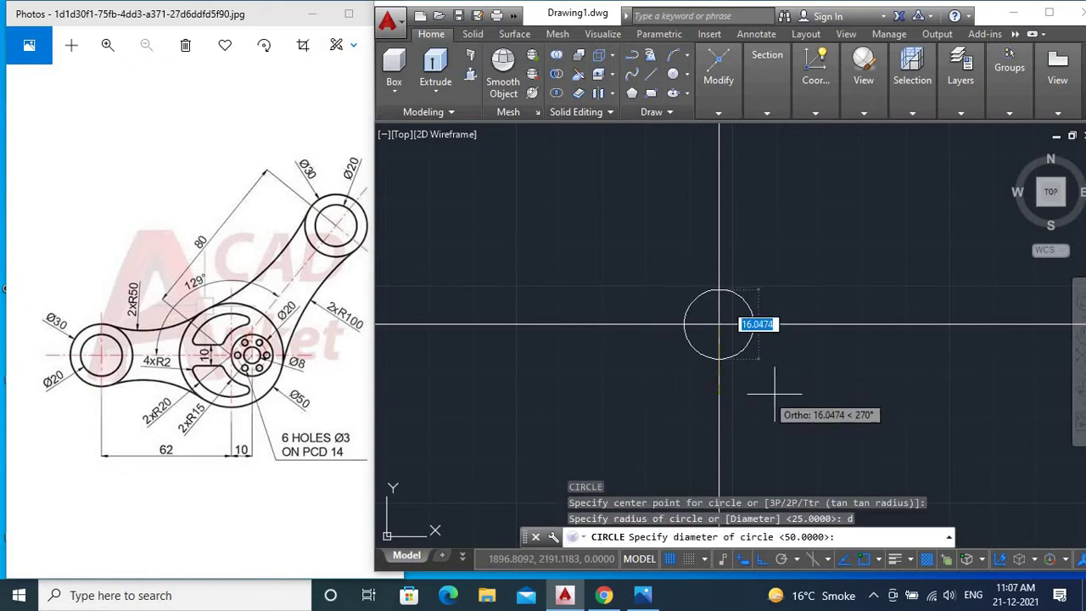
type("50")
key("Return")
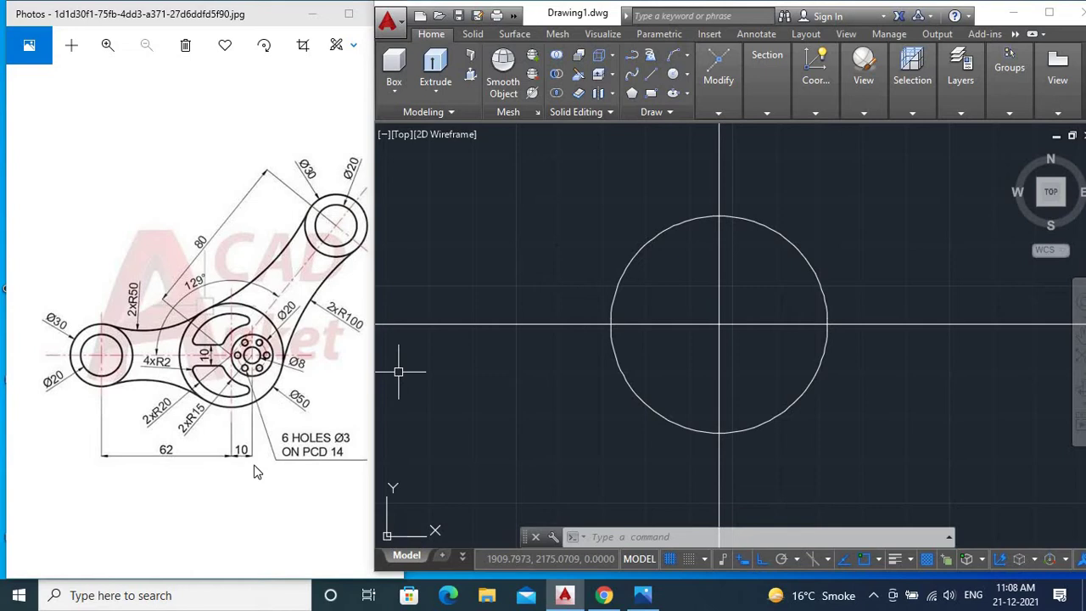
- Offset the vertical construction line 10 units to the right
type("o")
key("Return")
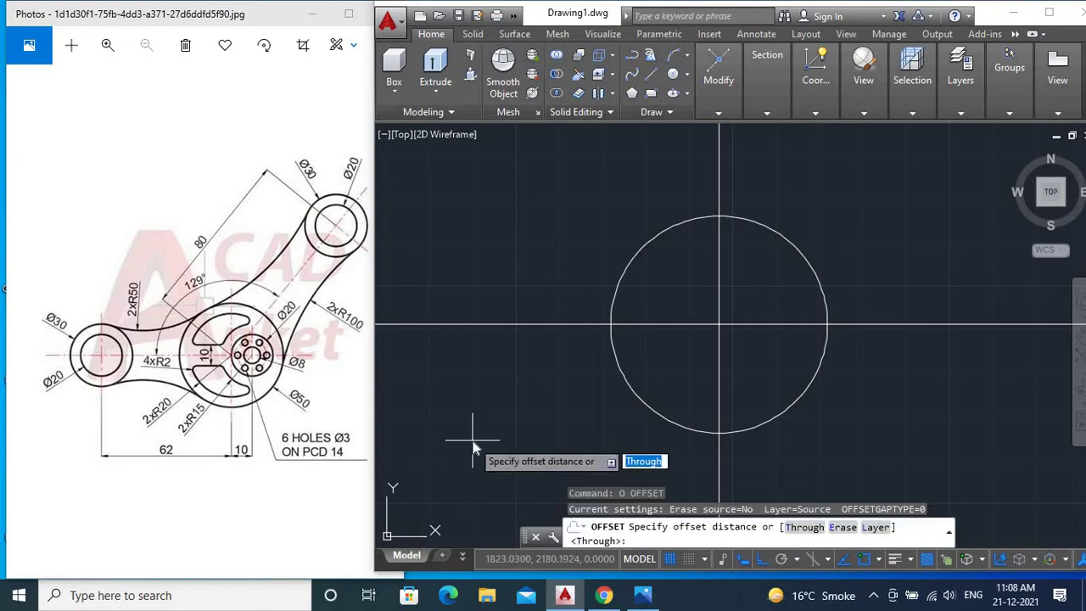
type("10")
key("Return")
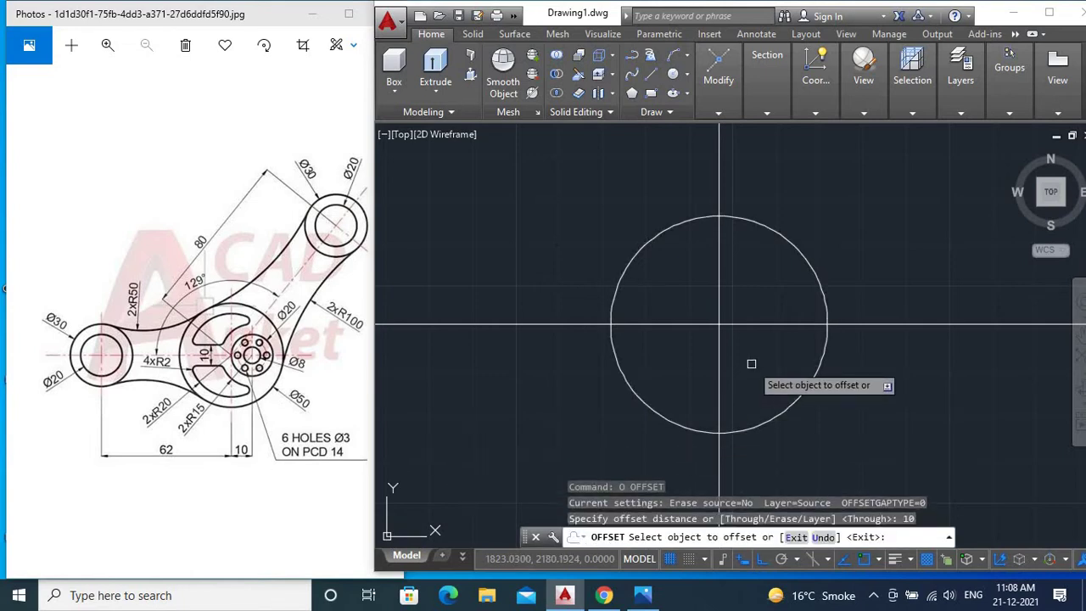
left_click(718, 382)
left_click(781, 392)
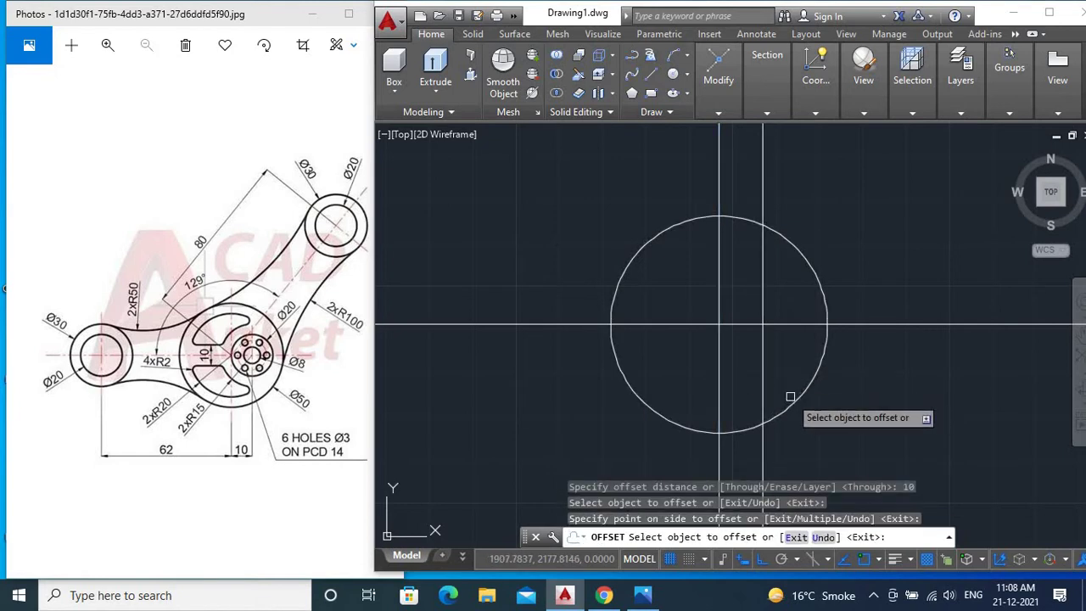
key("Return")
- Begin a circle centred where the offset line meets the horizontal line
type("c")
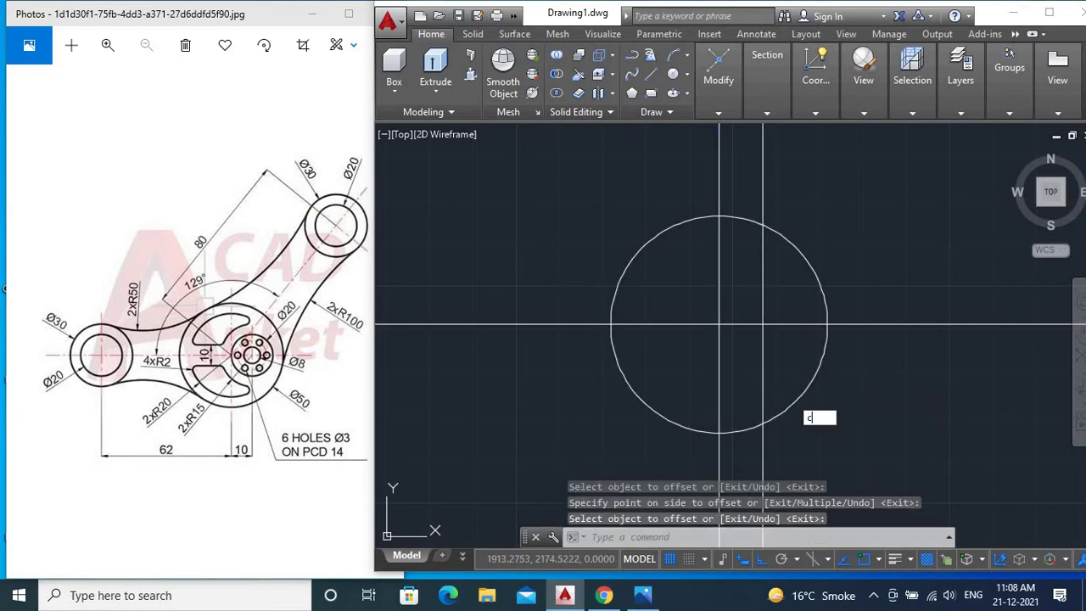
key("Return")
left_click(762, 325)
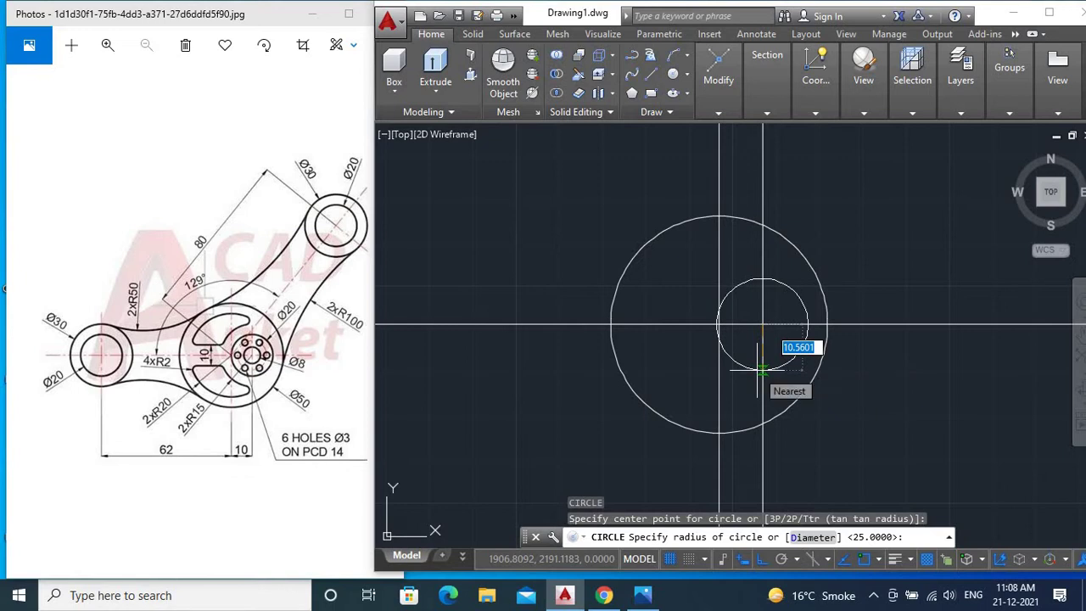
- Make the new circle 20 in diameter and add a concentric 8-diameter circle
type("d")
key("Return")
type("20")
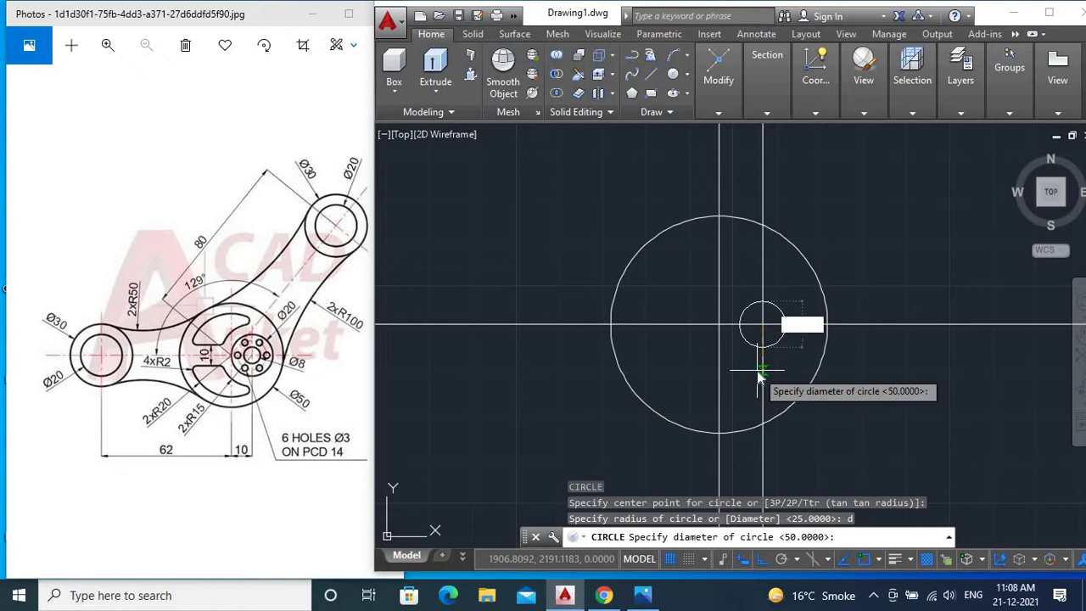
key("Return")
type("c")
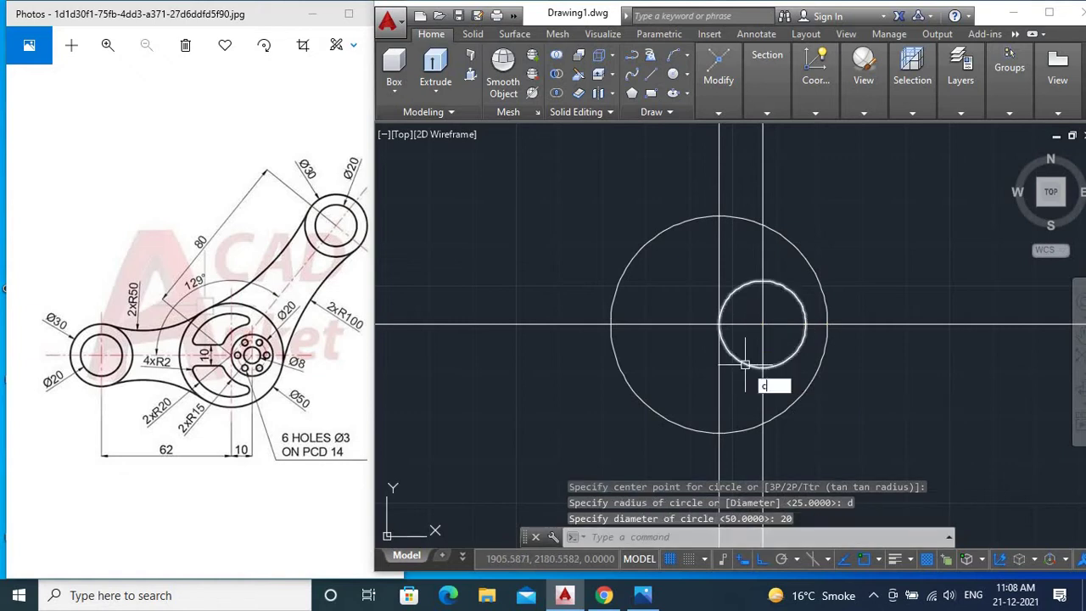
key("Return")
left_click(763, 323)
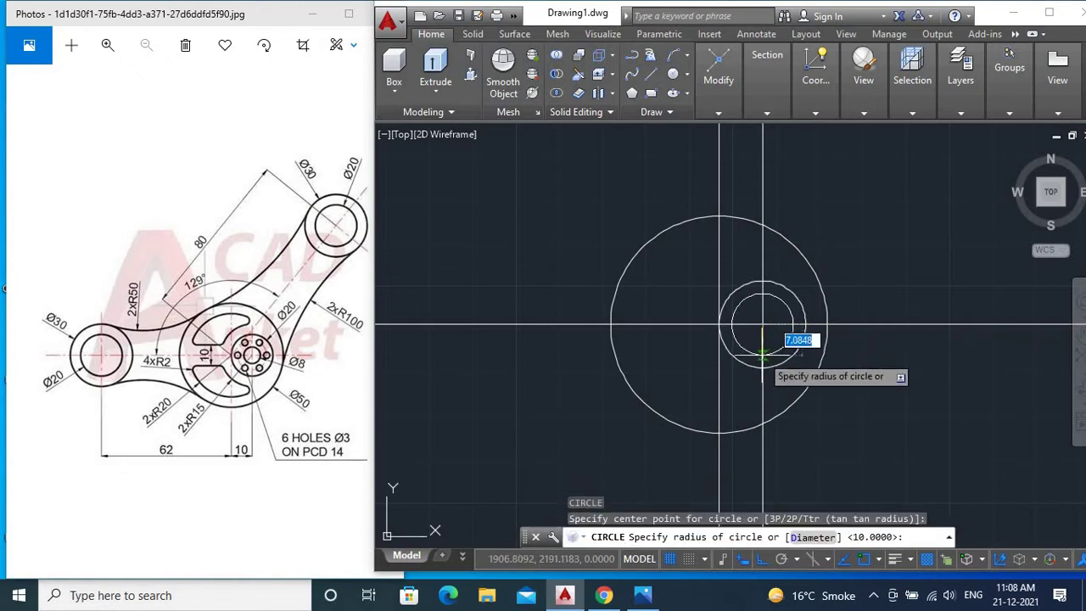
type("d")
key("Return")
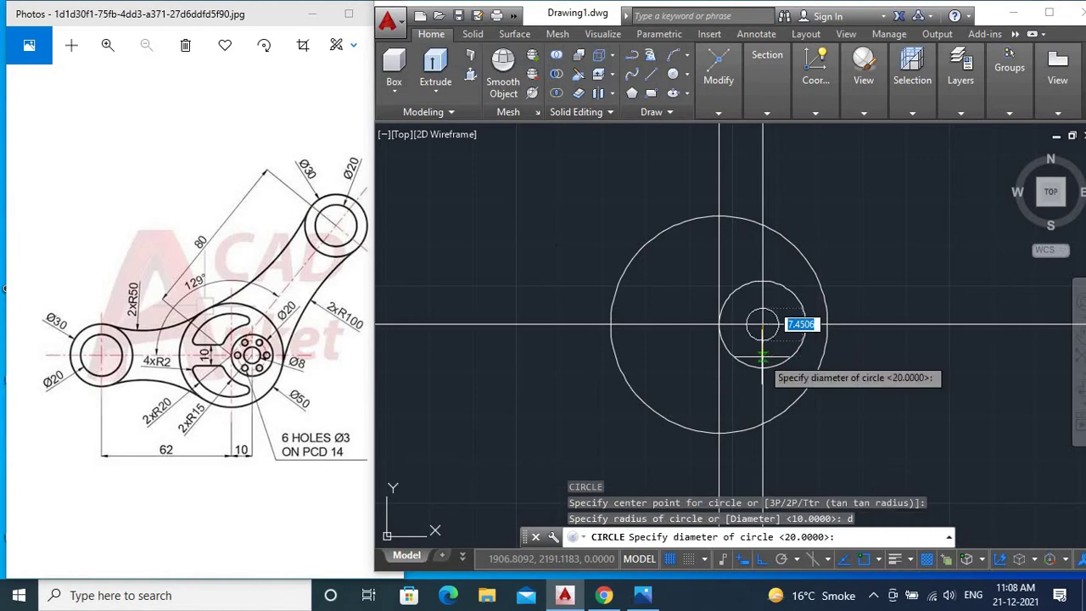
type("8")
key("Return")
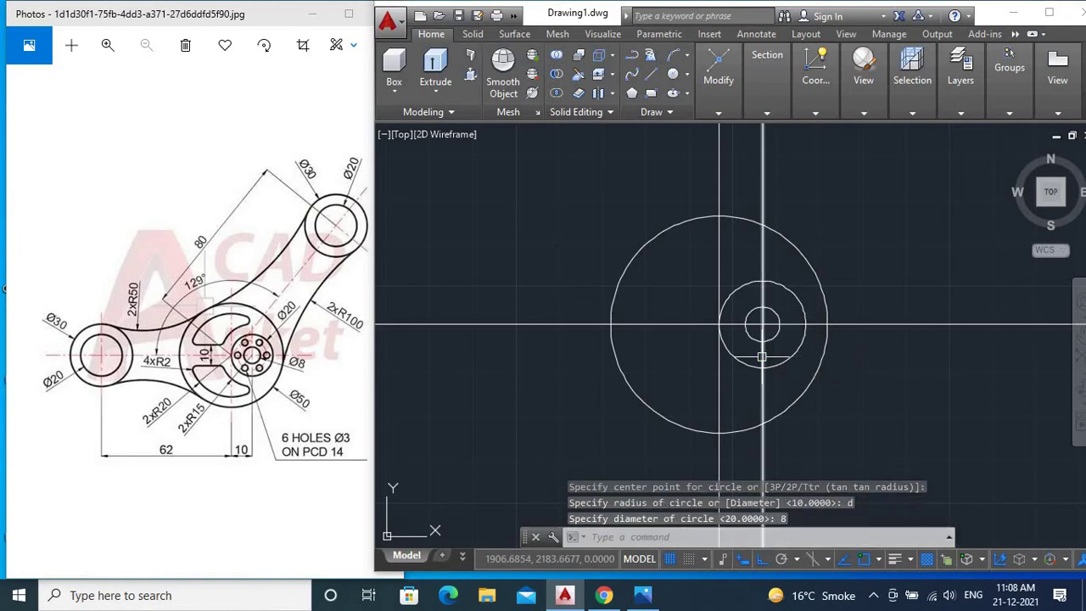
- Add a concentric 14-diameter pitch circle at the same centre
type("c")
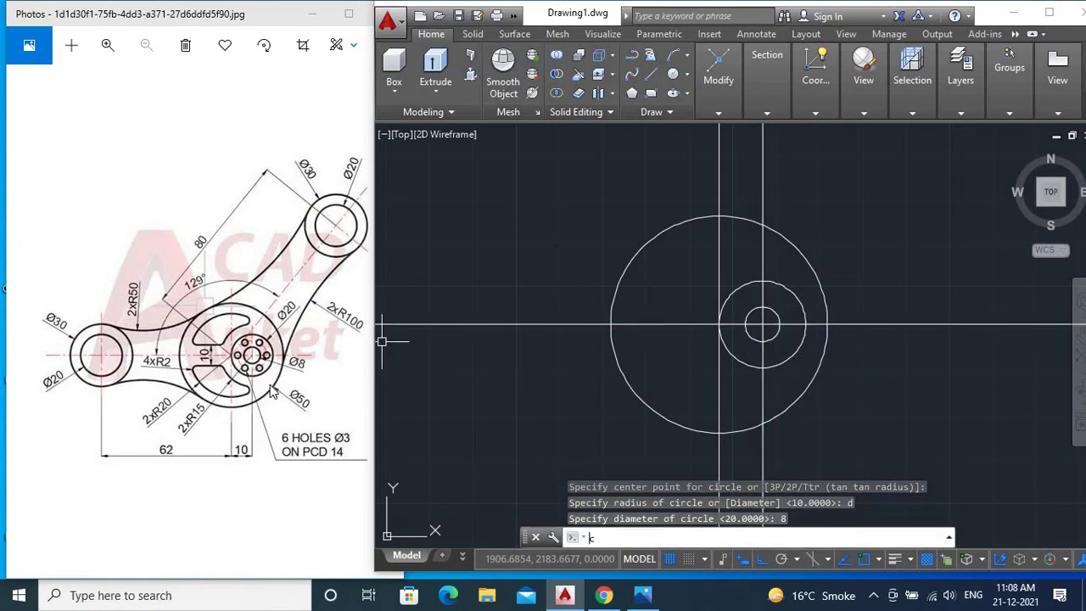
key("Return")
left_click(762, 323)
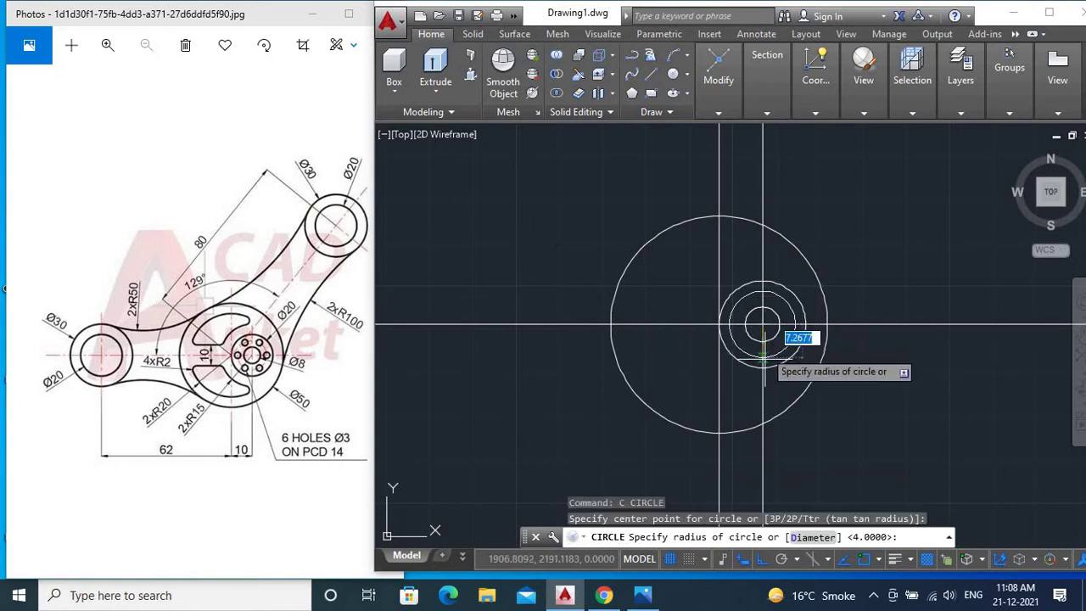
type("d")
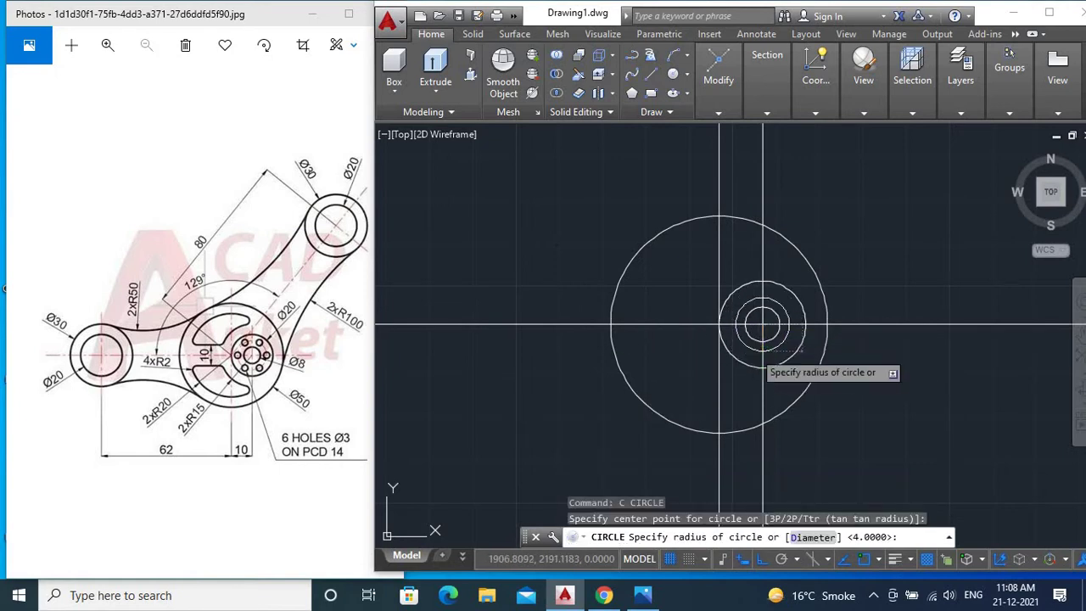
key("Return")
type("14")
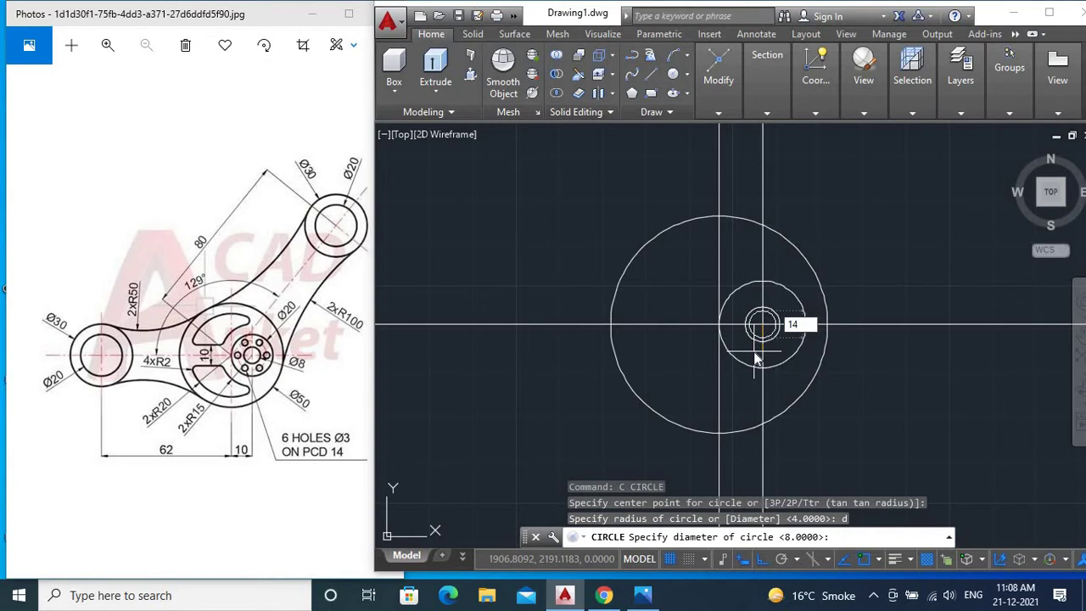
key("Return")
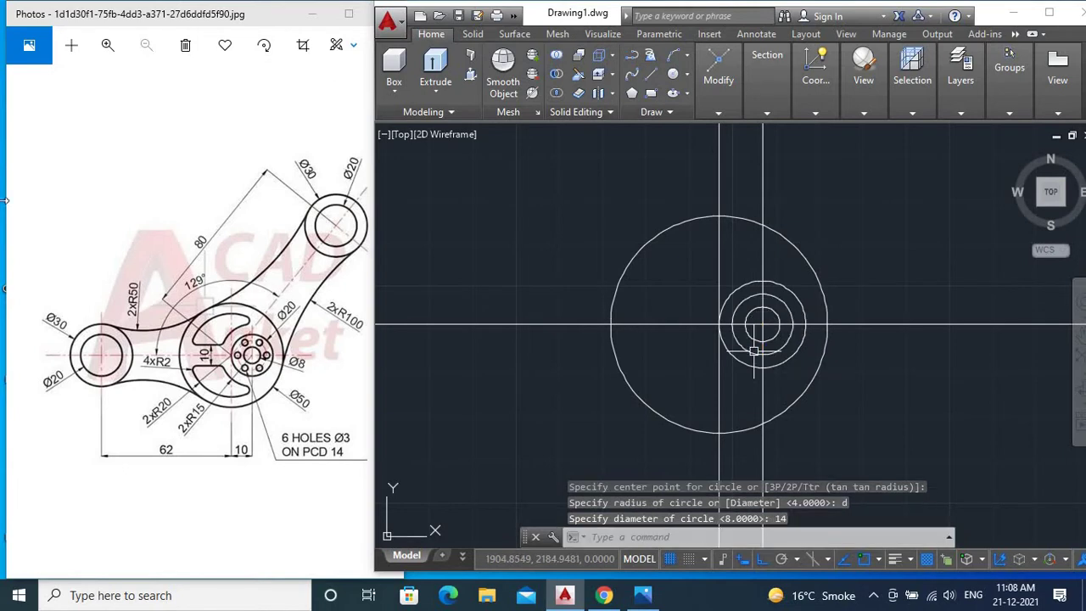
- Draw a 3-diameter hole on the 14 circle's right quadrant
type("c")
key("Return")
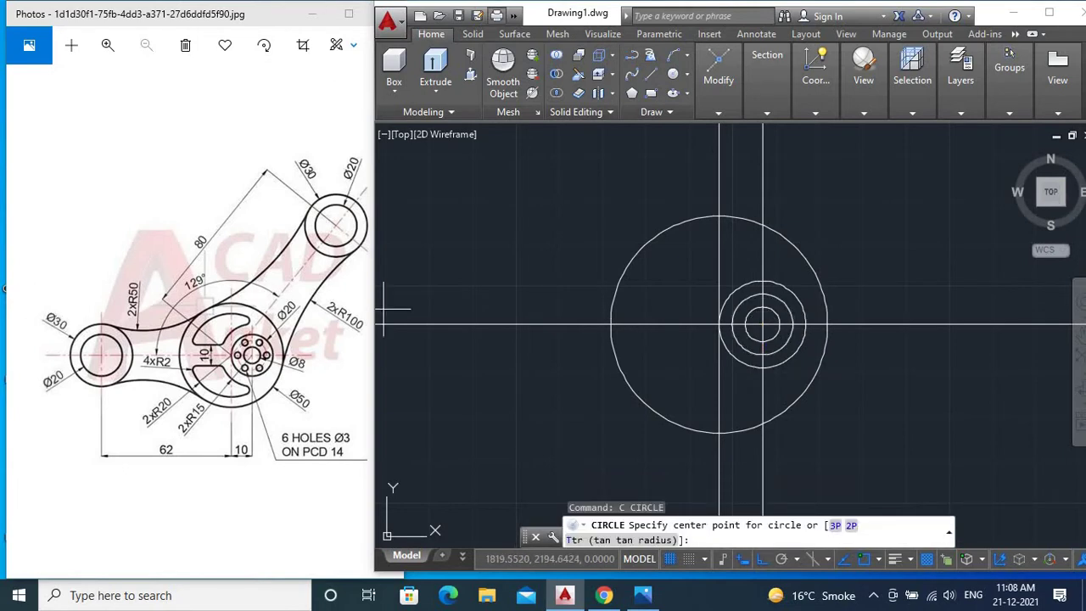
left_click(793, 325)
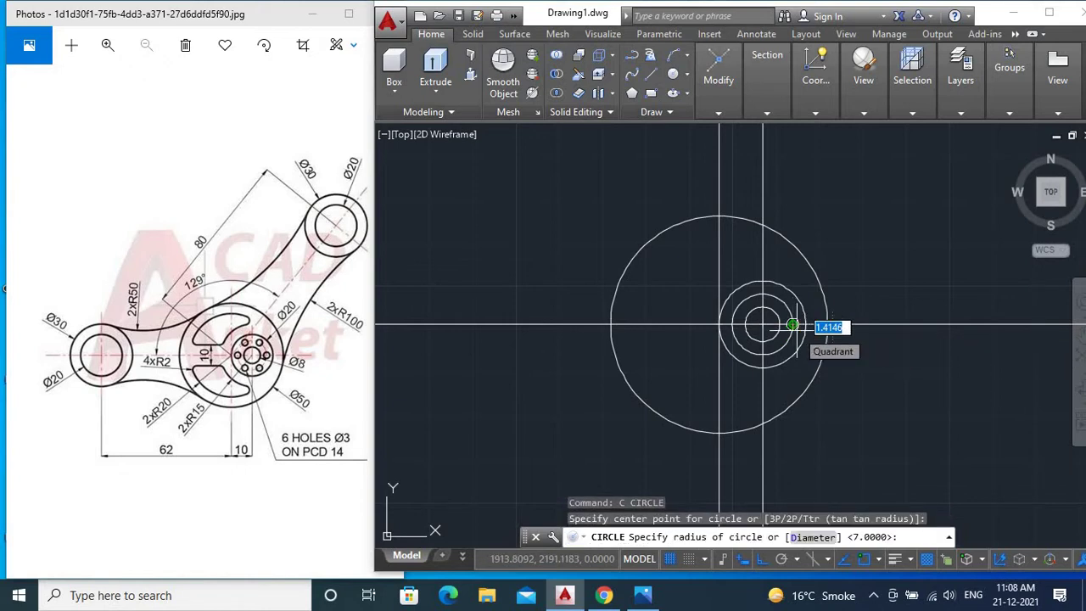
type("d")
key("Return")
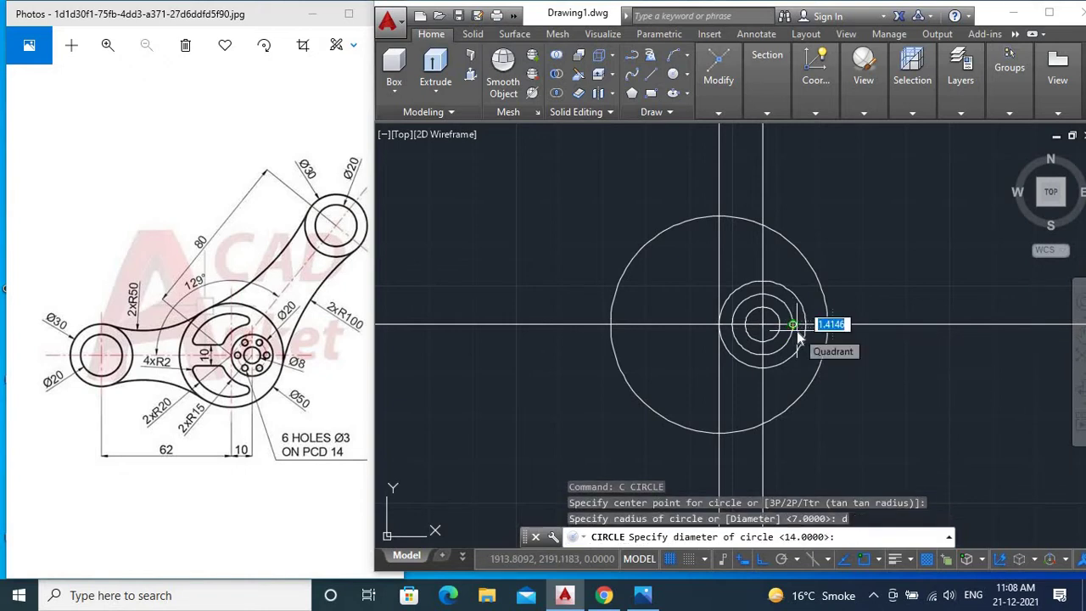
type("3")
key("Return")
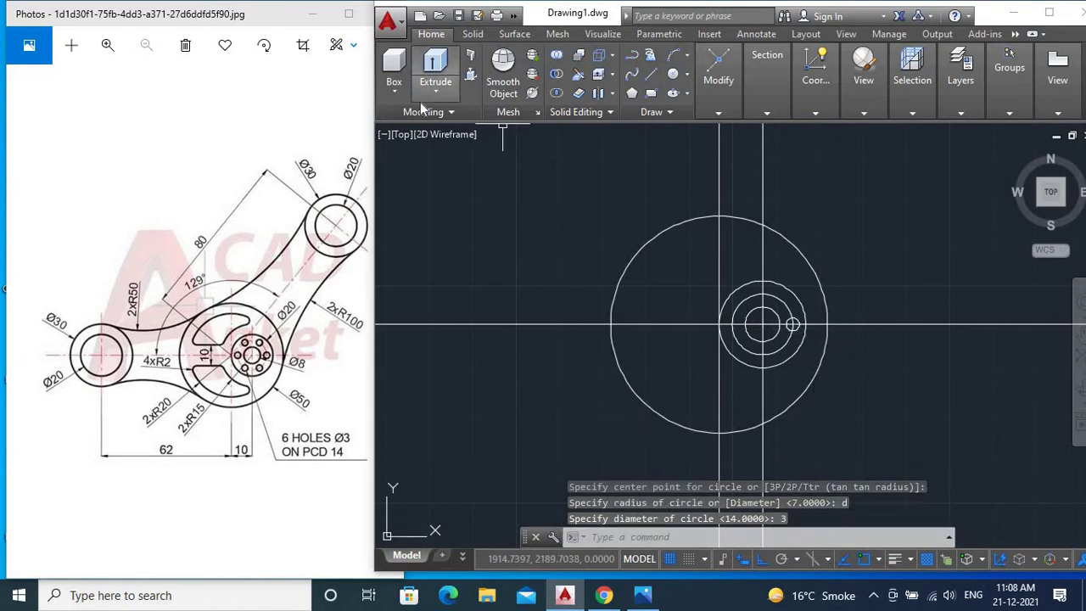
type("AR")
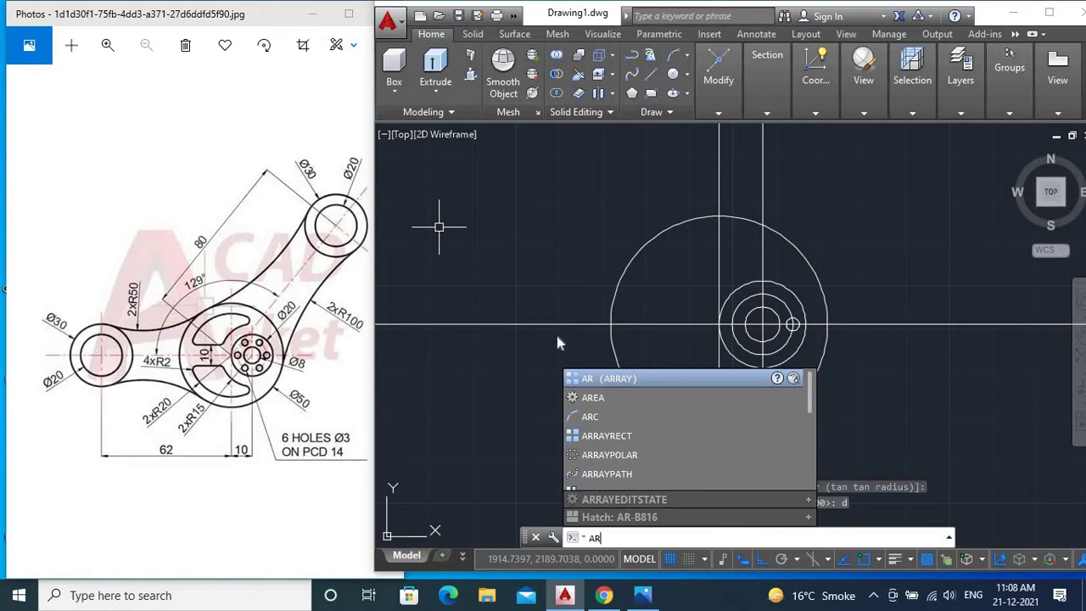
- Polar-array the 3-diameter hole into six holes around the hub centre
left_click(577, 379)
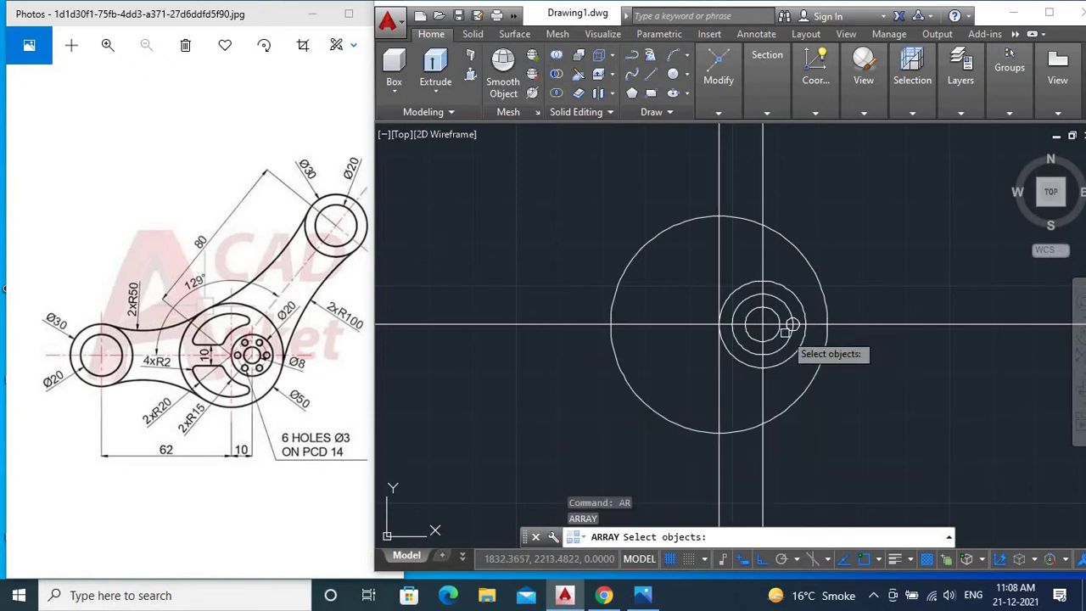
left_click(828, 336)
key("Return")
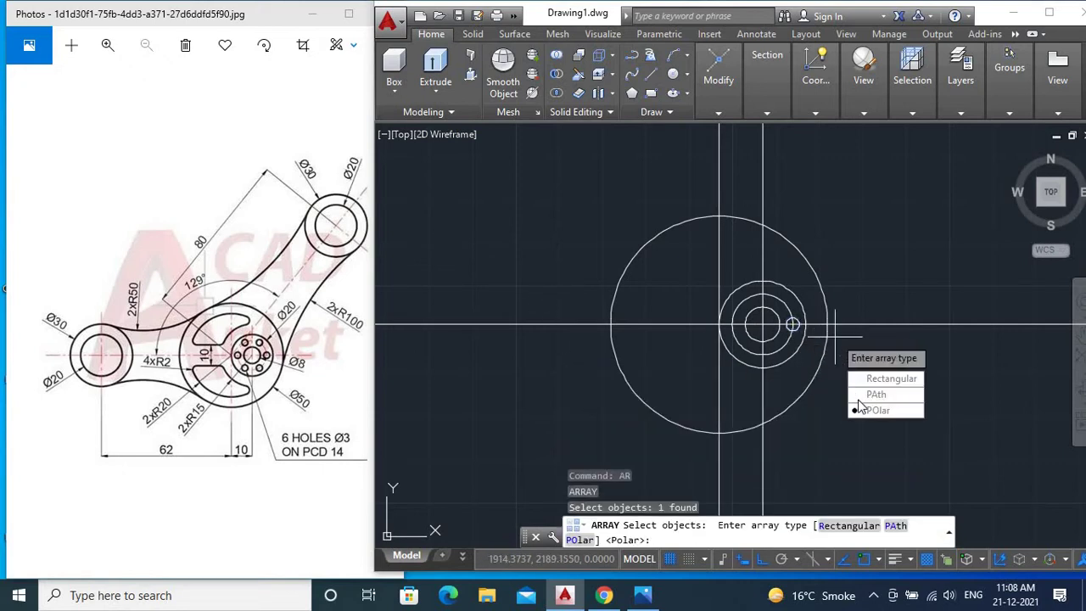
left_click(861, 410)
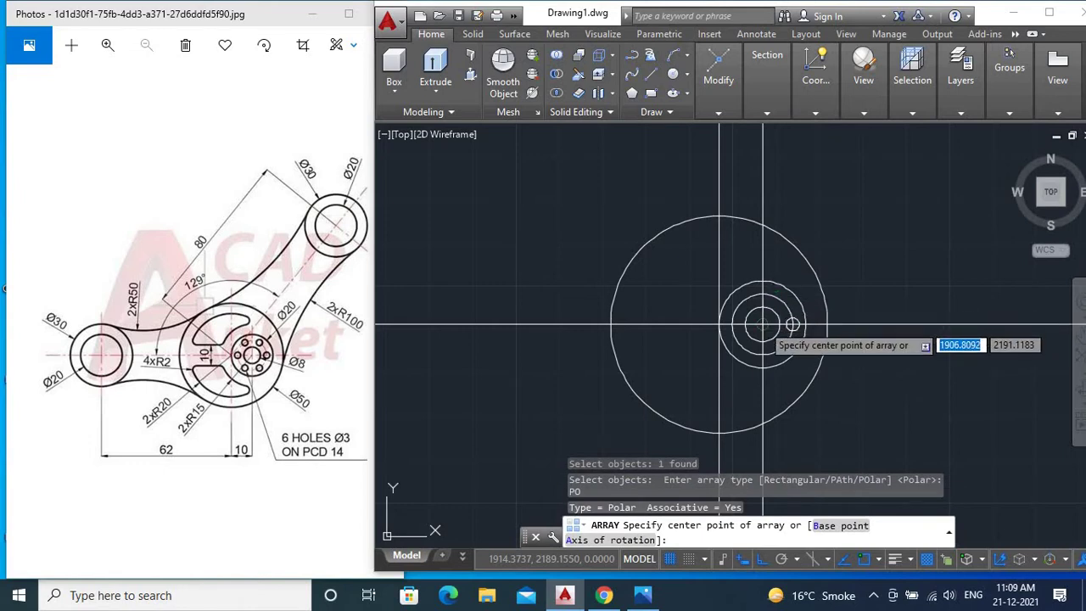
left_click(763, 321)
key("Return")
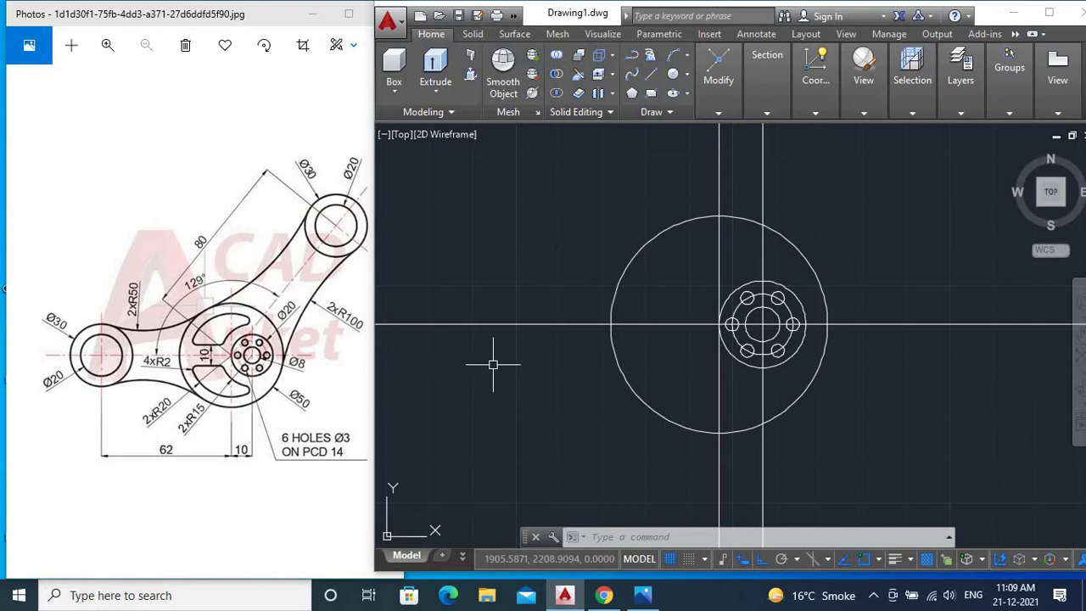
type("c")
key("Return")
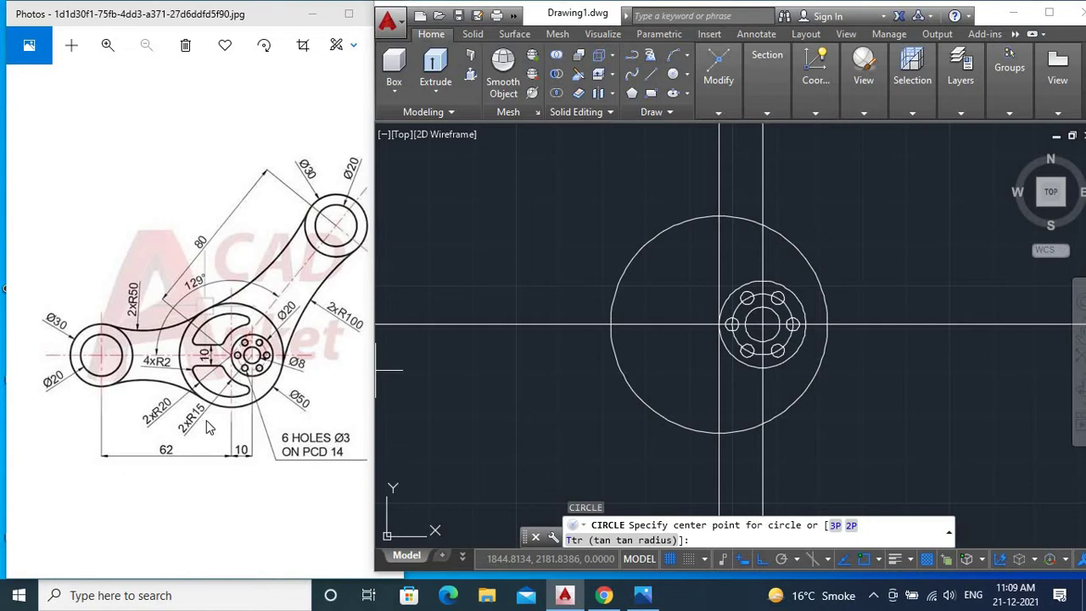
- Draw an R15 circle at the hub centre and an R20 circle at the left crossing
left_click(763, 324)
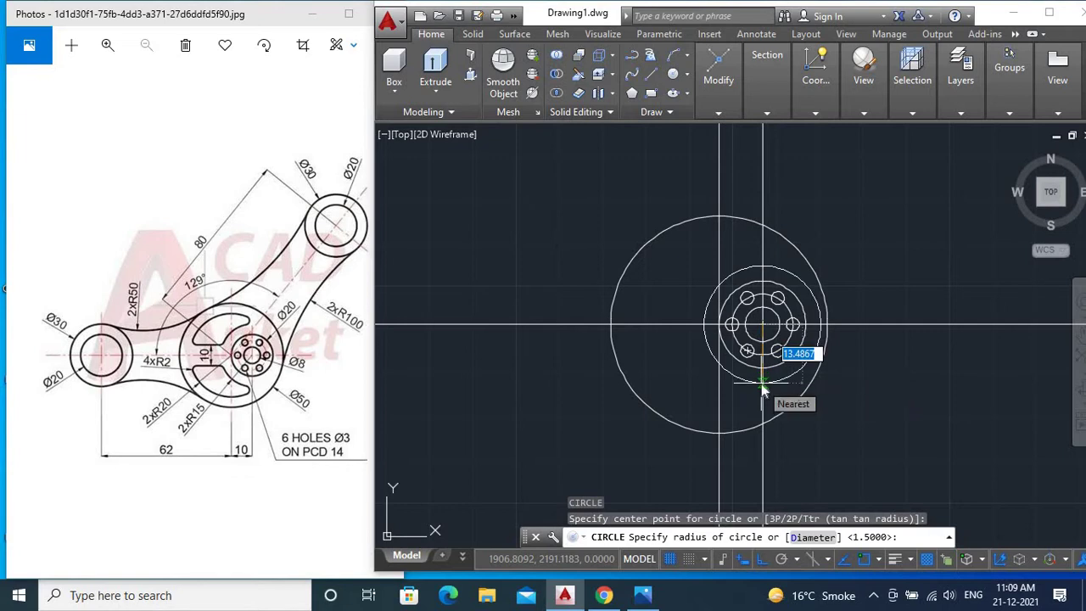
type("15")
key("Return")
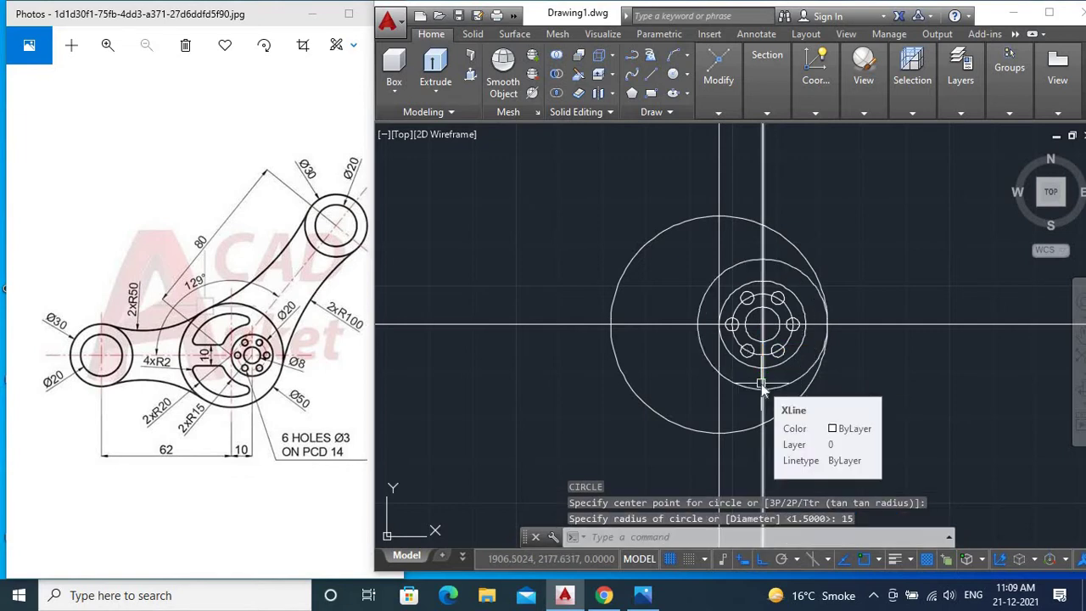
key("Return")
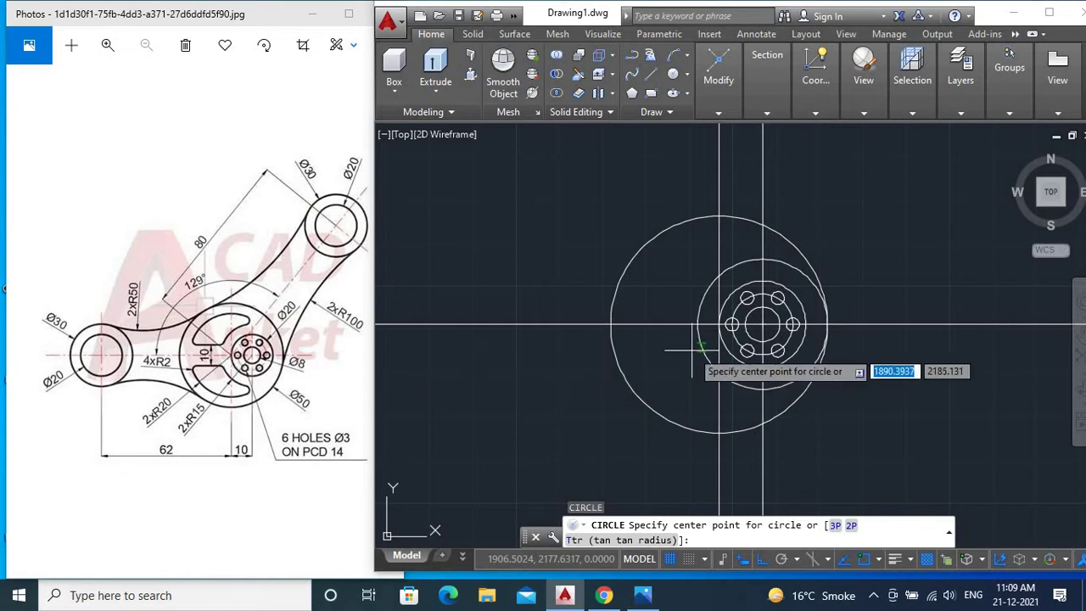
left_click(720, 325)
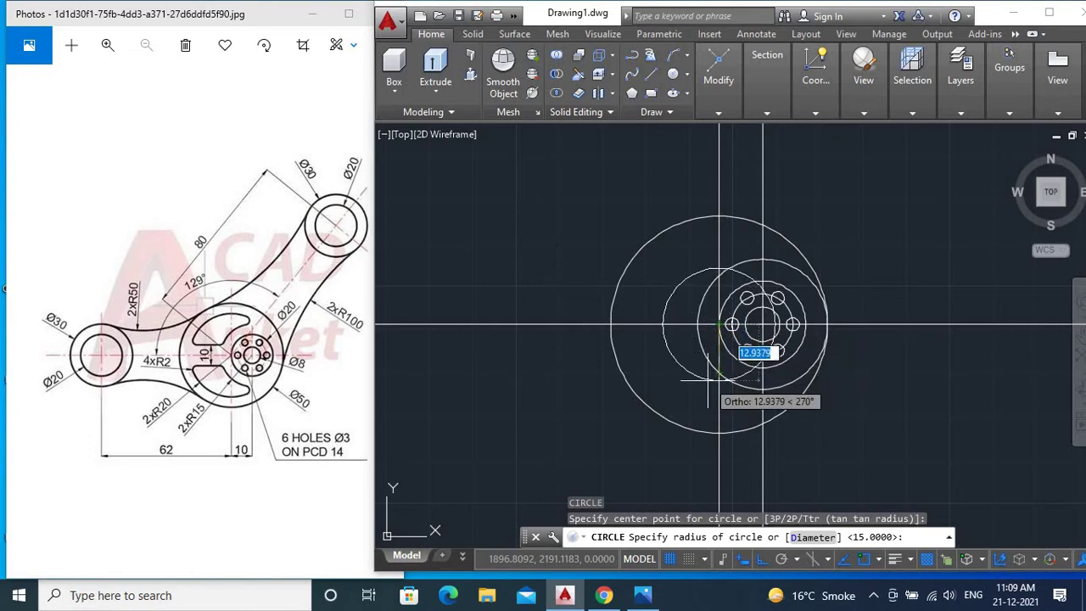
type("20")
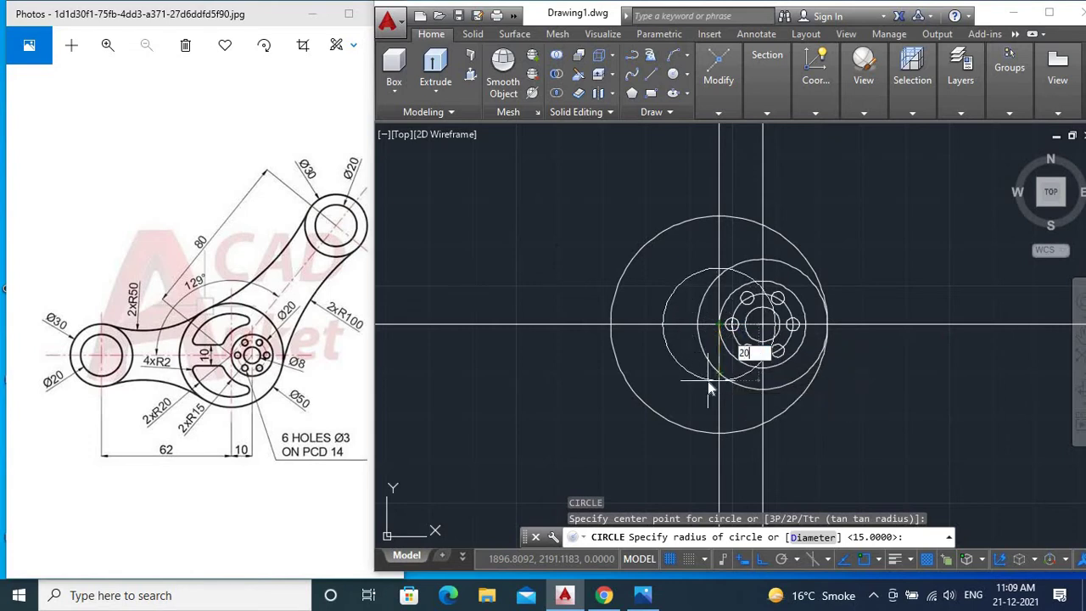
key("Return")
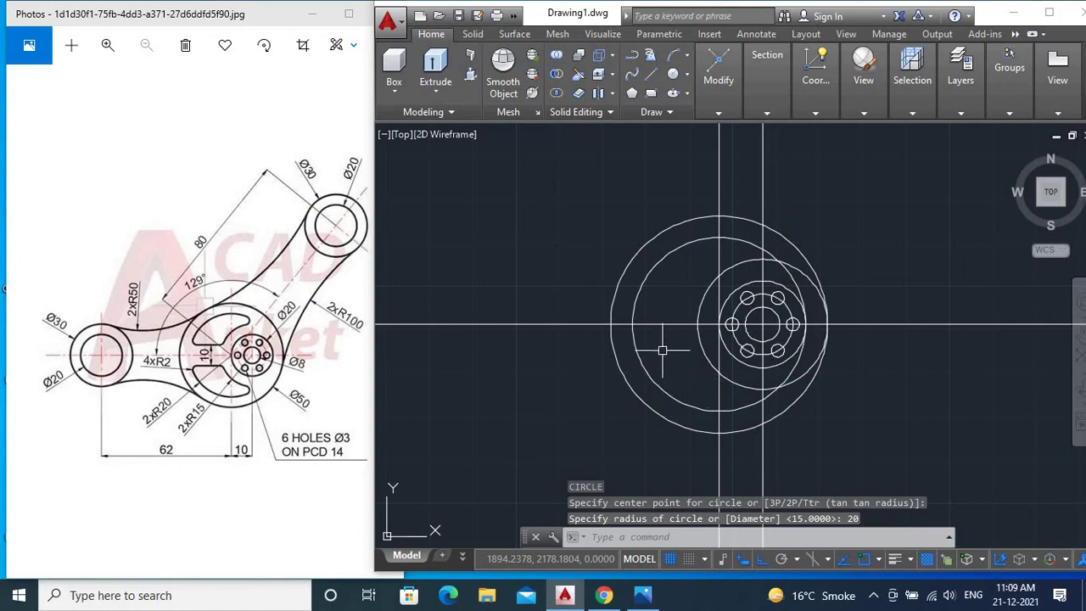
- Offset the horizontal centre line 5 units downward
type("o")
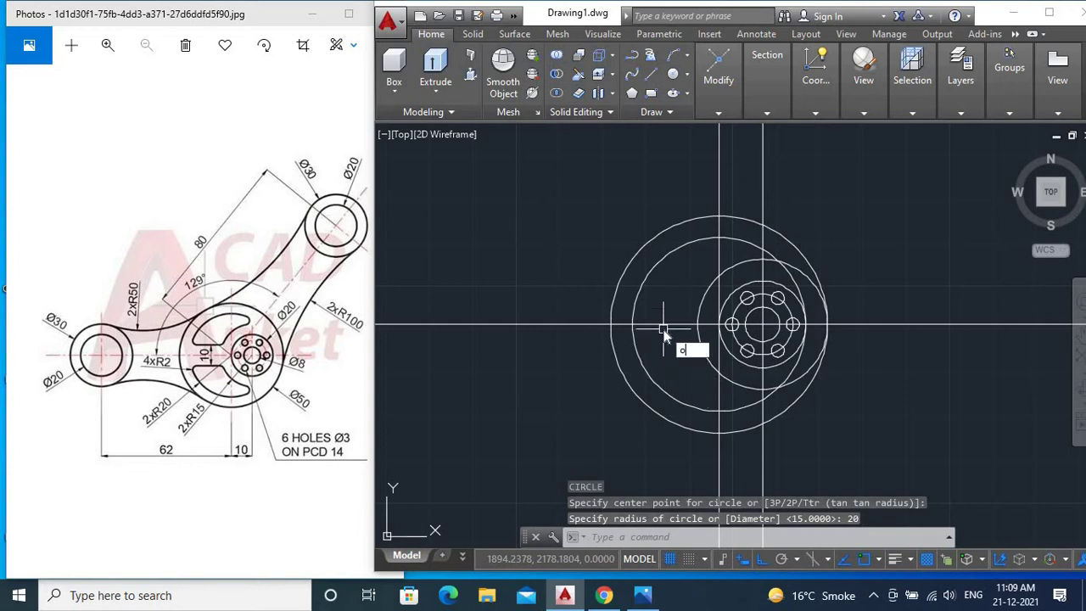
key("Return")
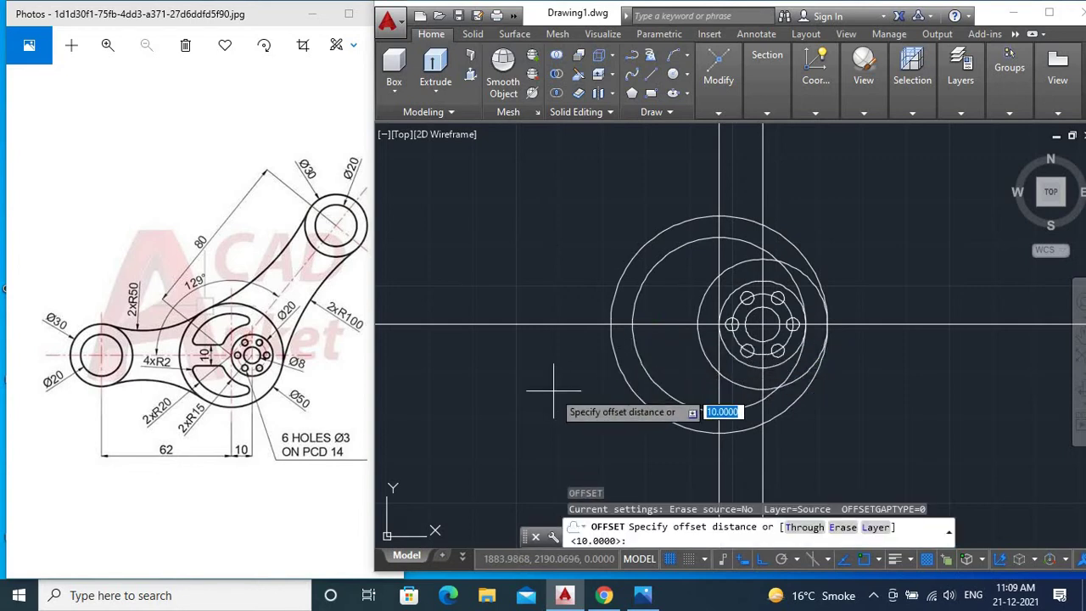
type("5")
key("Return")
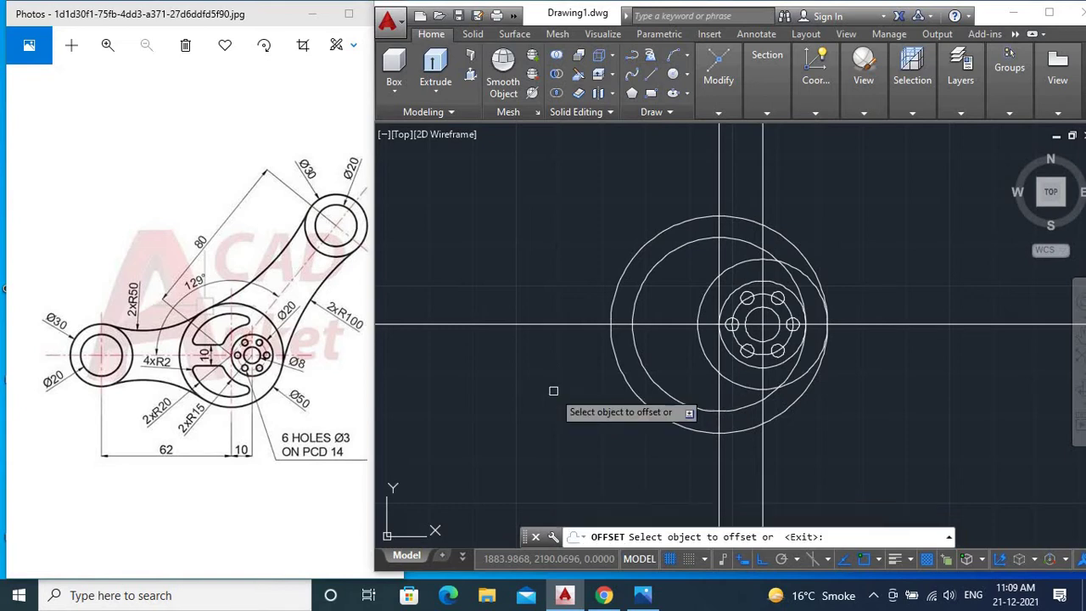
left_click(723, 321)
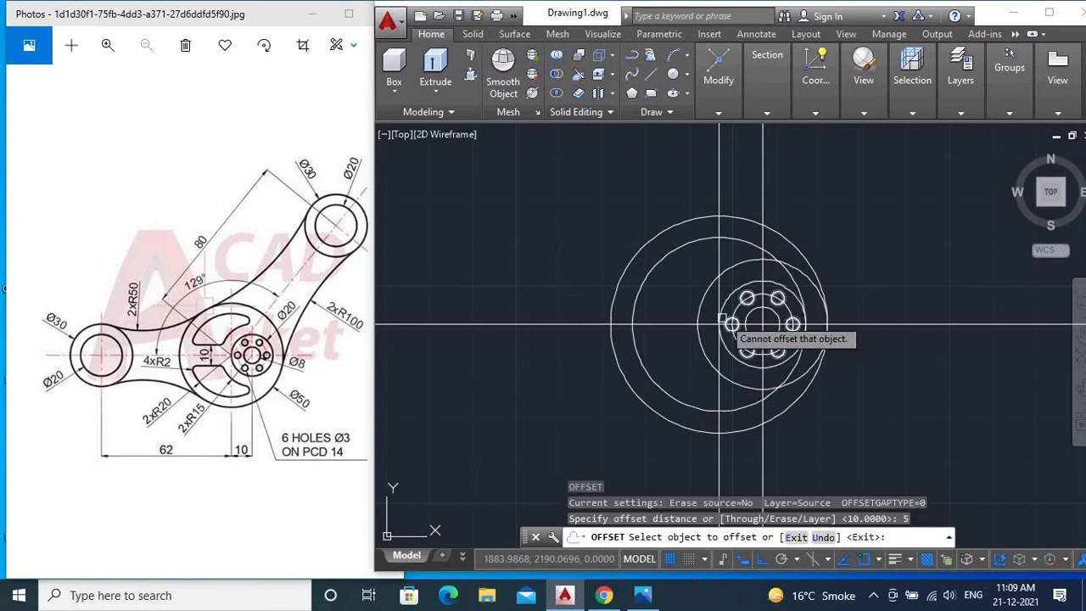
left_click(676, 325)
left_click(961, 372)
key("Return")
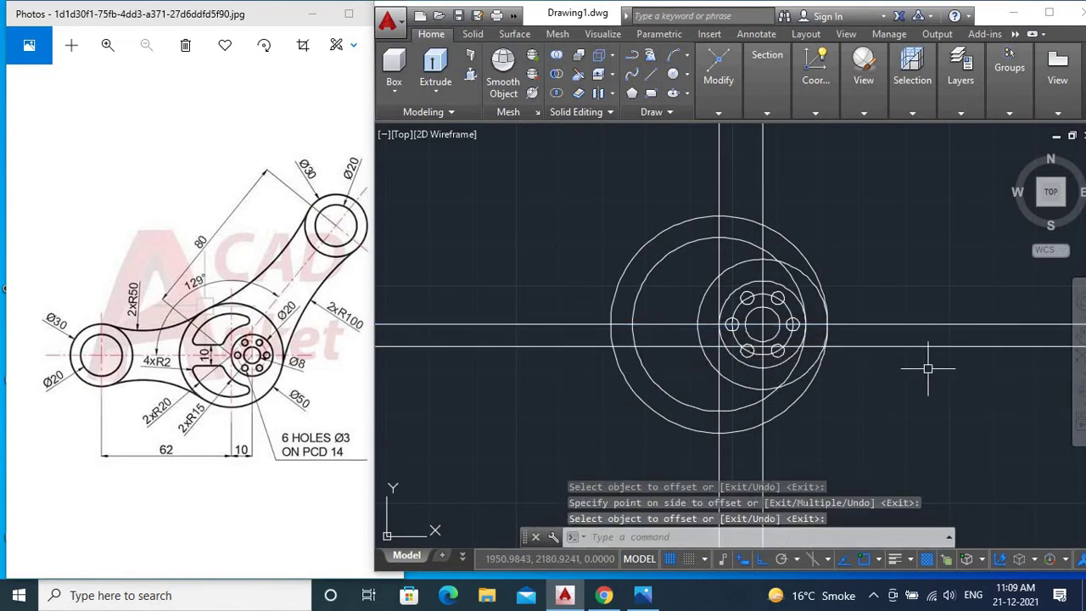
type("f")
key("Return")
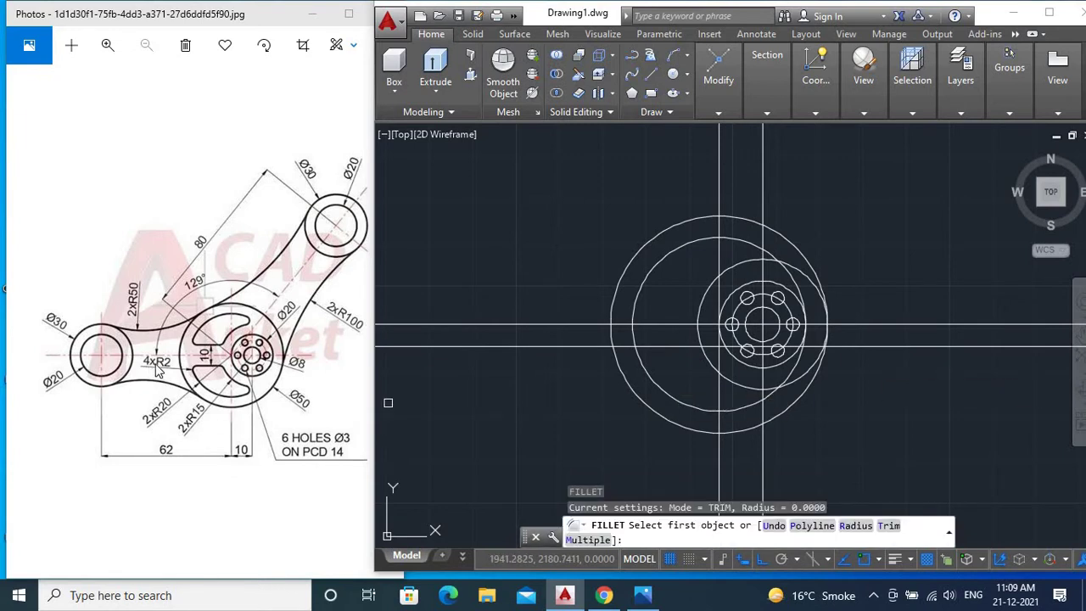
- With fillet radius 2, round line-to-R20, line-to-R15 and R20-to-R15 corners
right_click(501, 382)
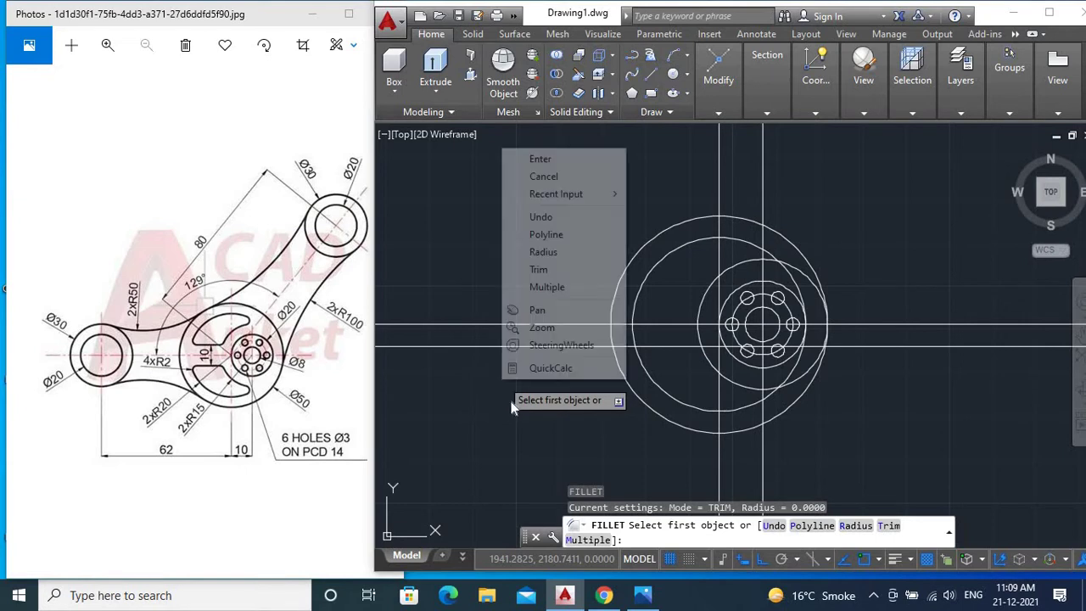
left_click(543, 252)
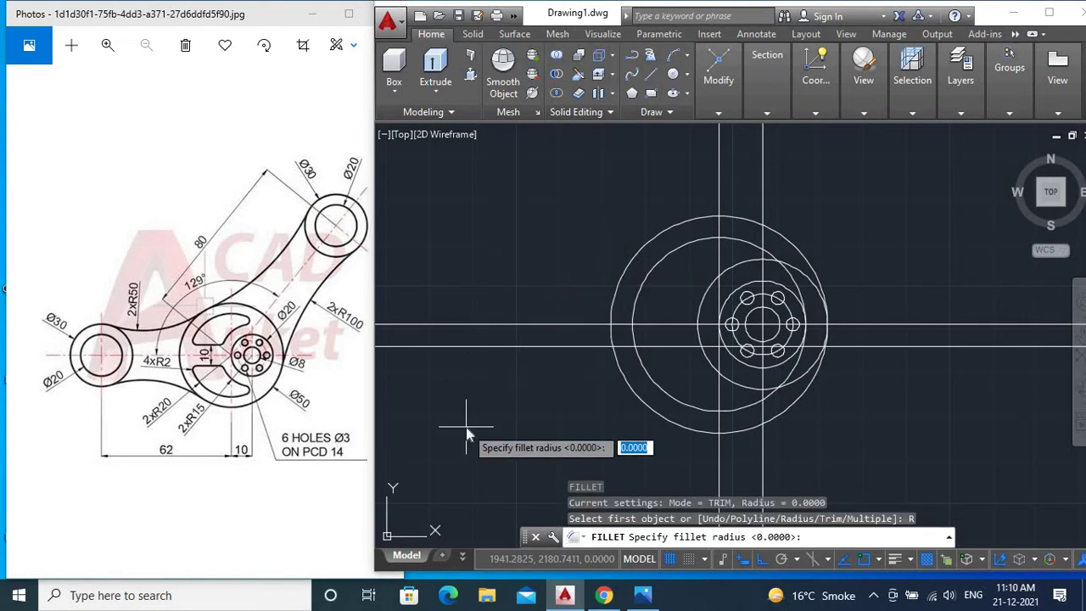
type("2")
key("Return")
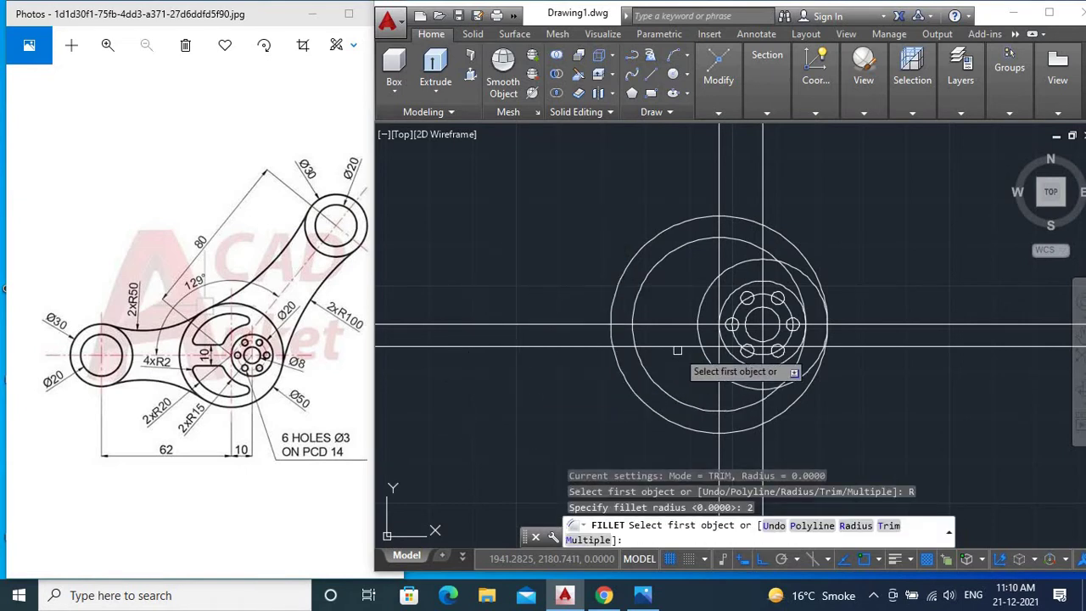
left_click(677, 347)
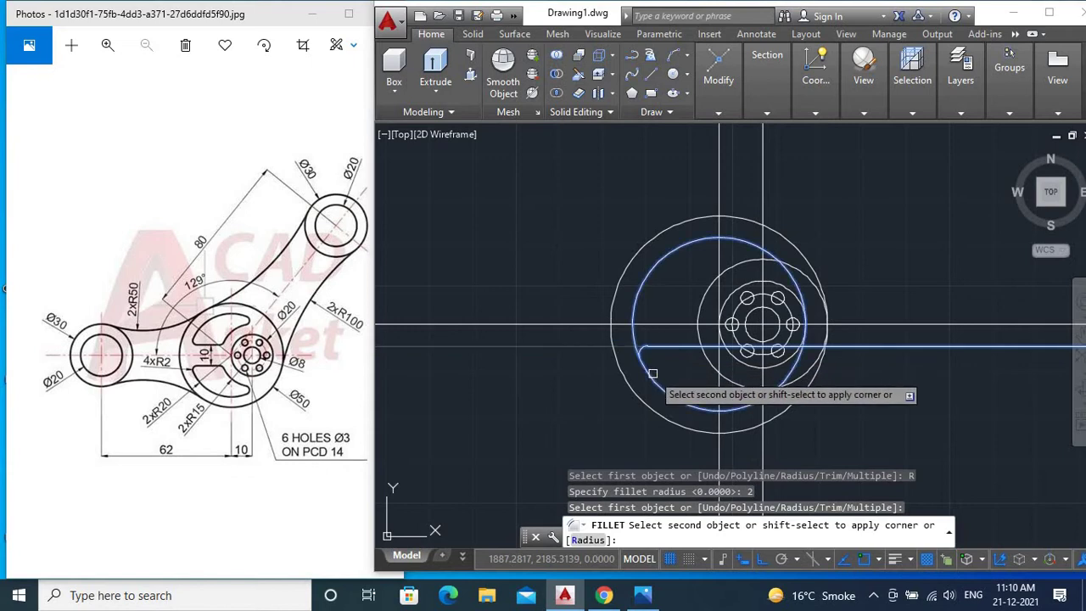
left_click(645, 365)
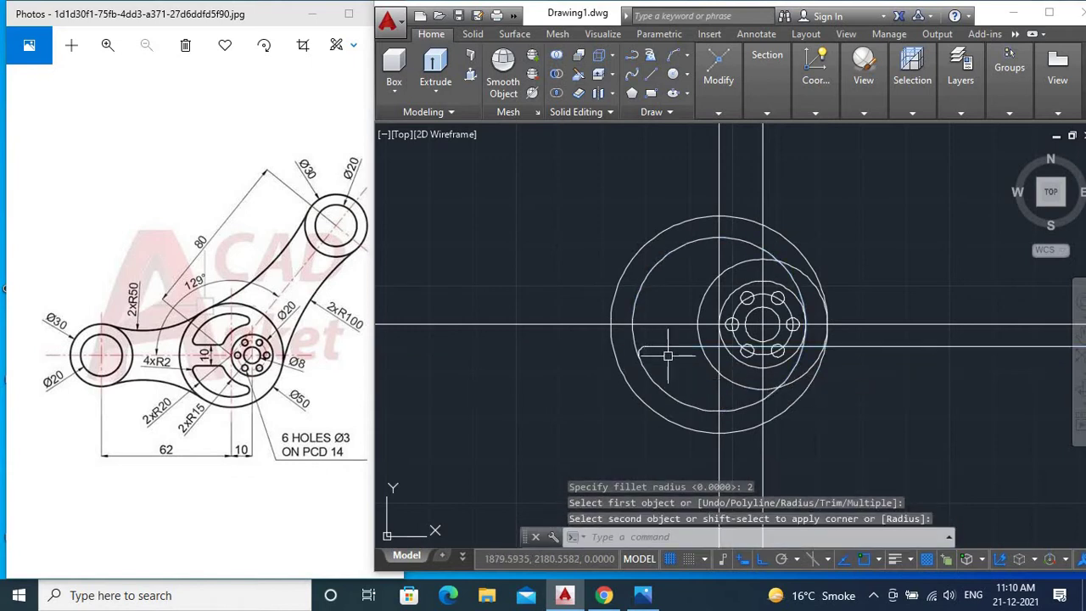
key("Return")
left_click(686, 347)
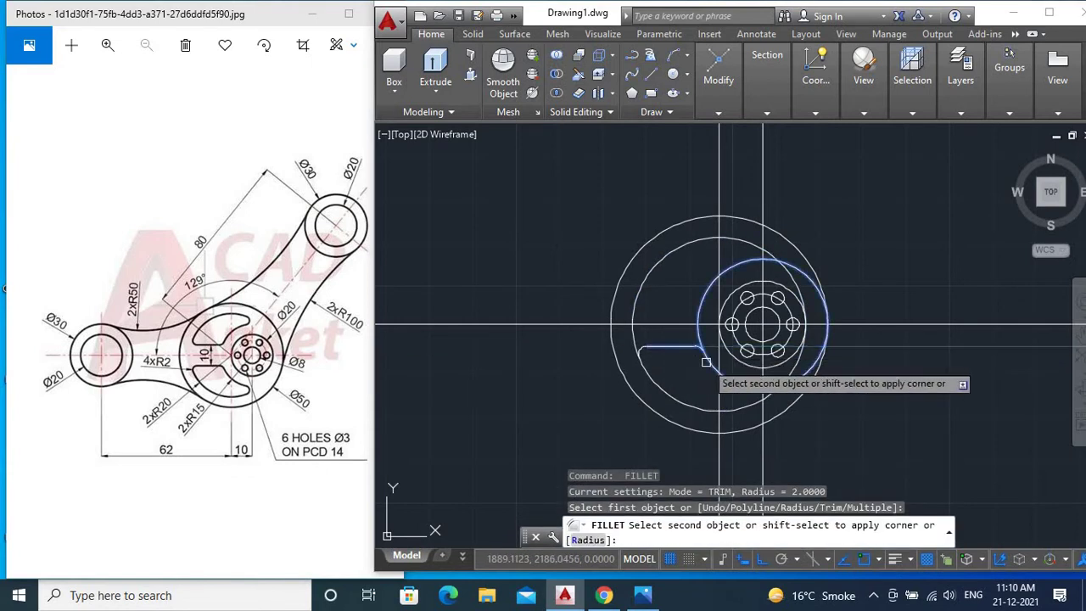
left_click(706, 362)
key("Return")
left_click(740, 383)
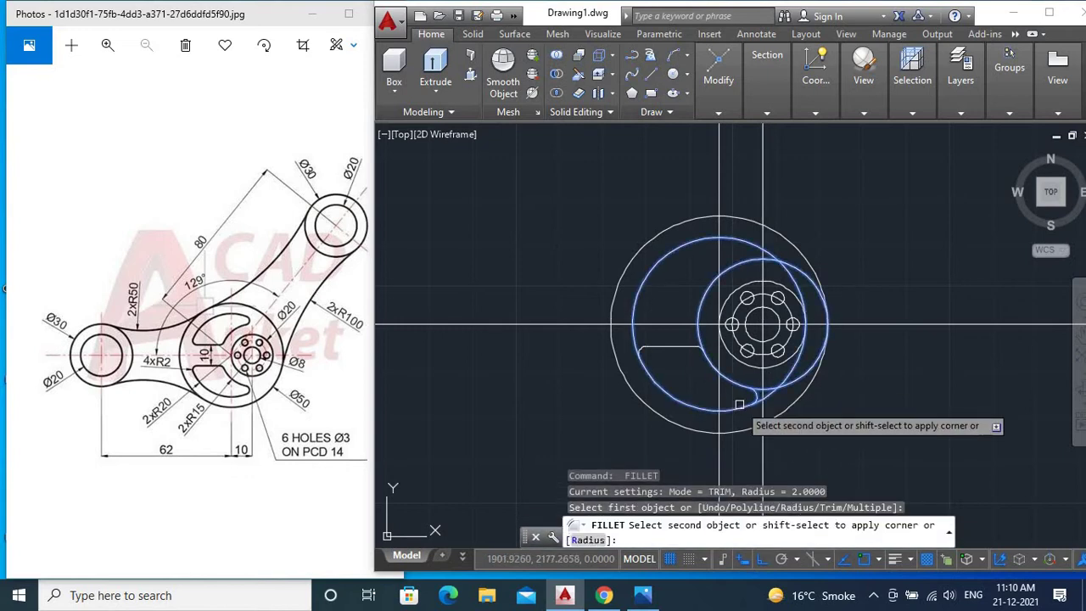
left_click(740, 405)
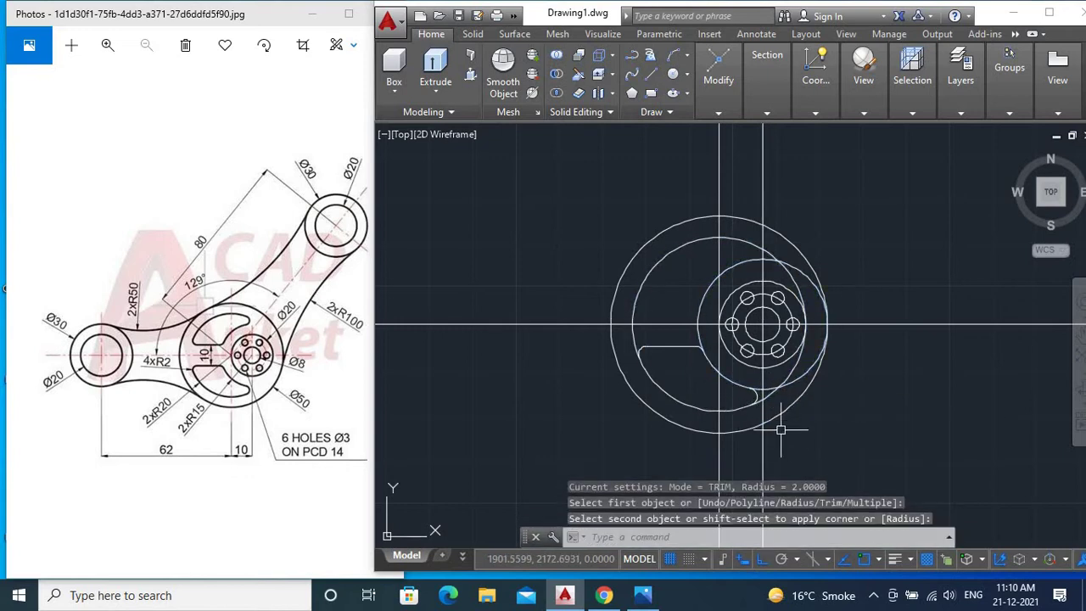
key("Return")
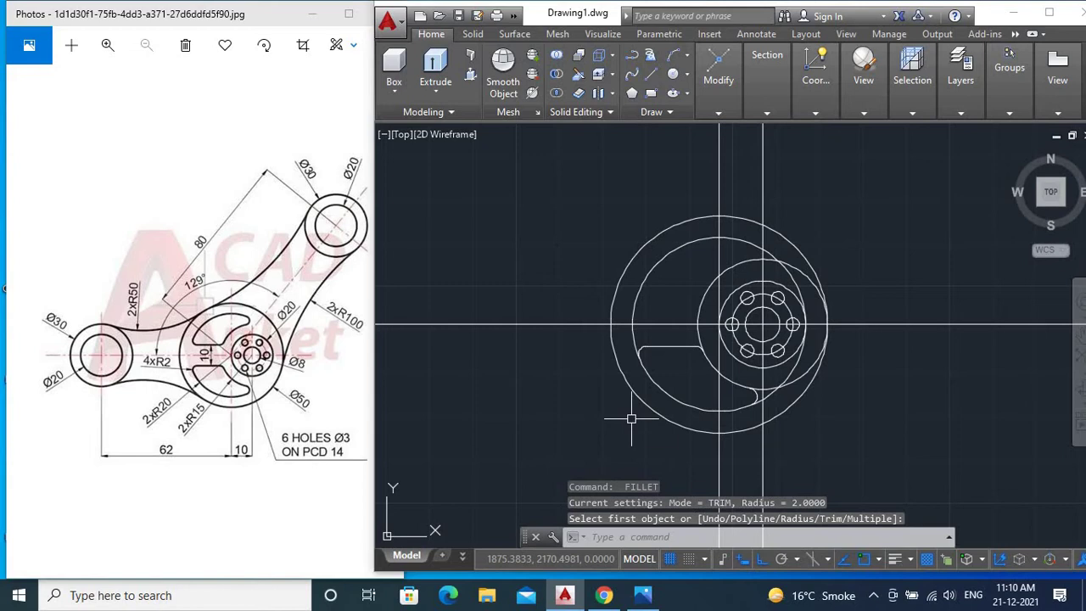
- Trim away the excess R20 and R15 circle segments around the slot
type("trim")
key("Return")
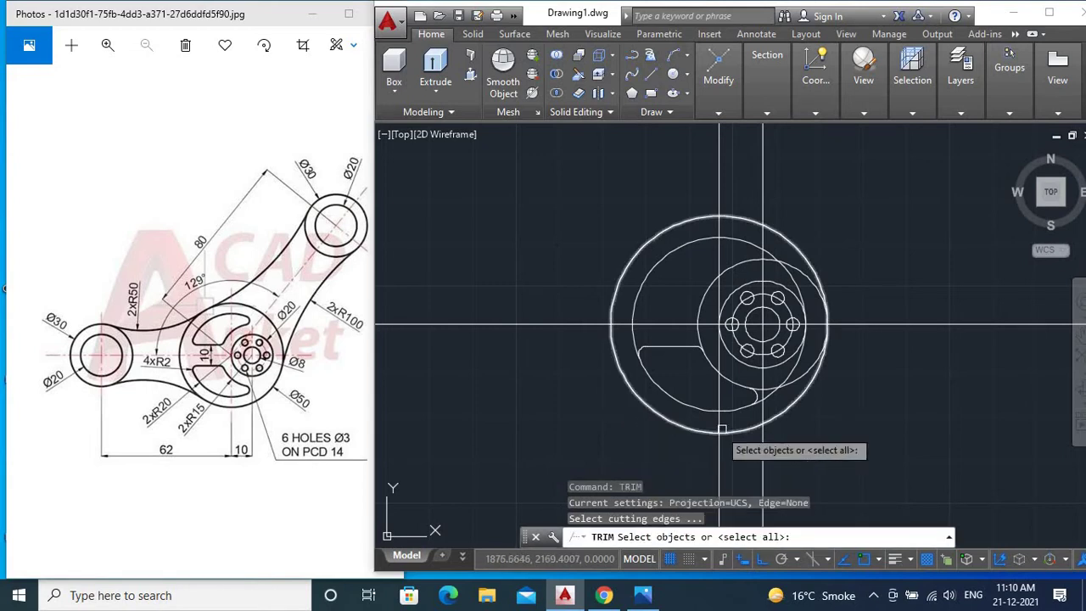
scroll(751, 403, "up", 5)
left_click(768, 404)
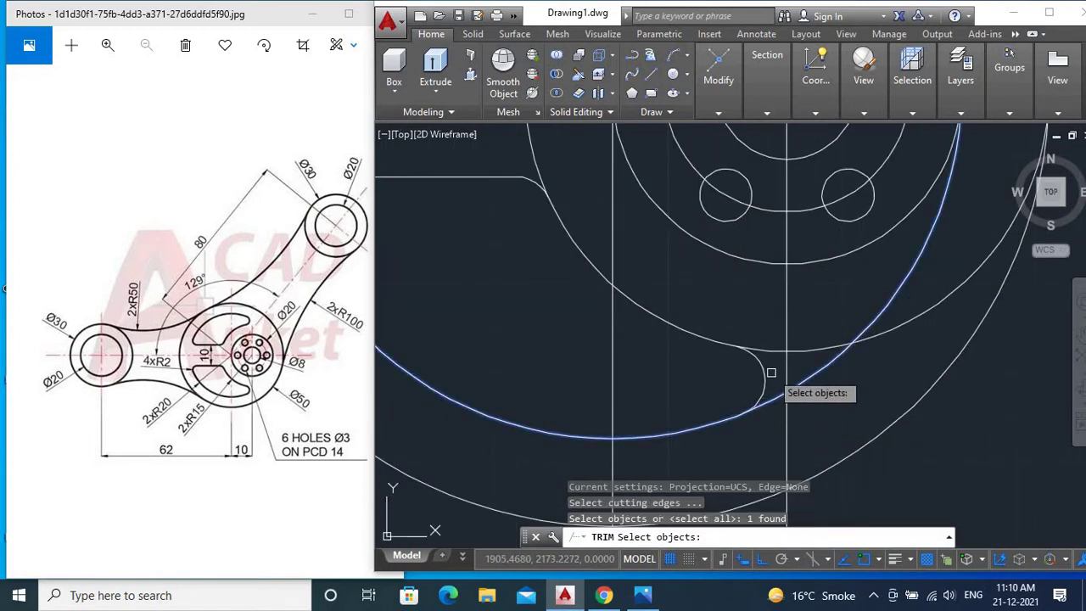
key("Return")
key("Return")
key("Return")
key("Return")
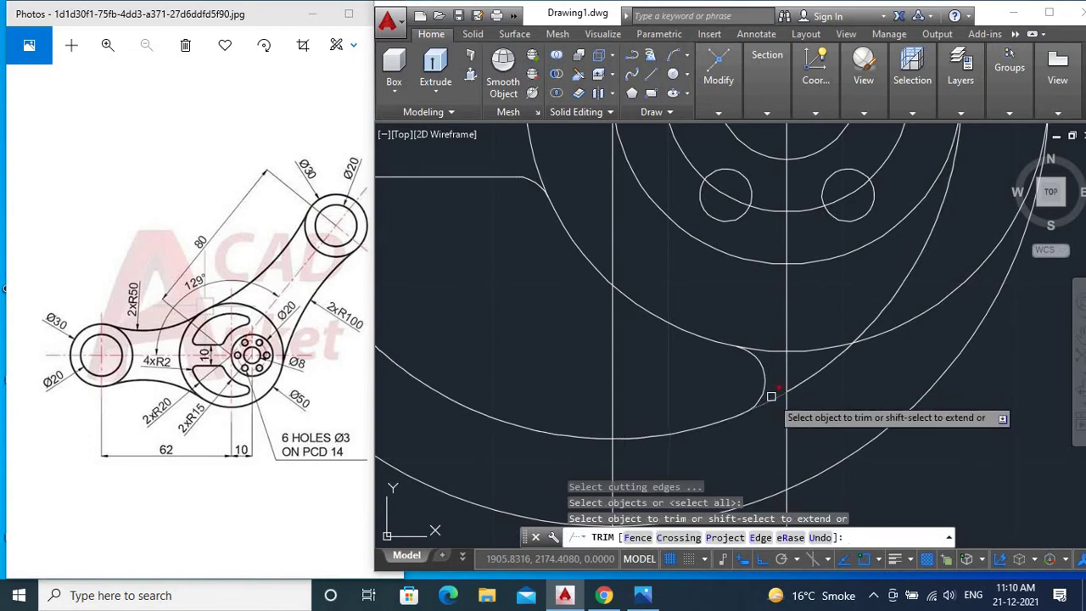
- Erase the remaining stray arcs at the top left with a crossing selection
scroll(763, 373, "down", 2)
scroll(671, 386, "down", 2)
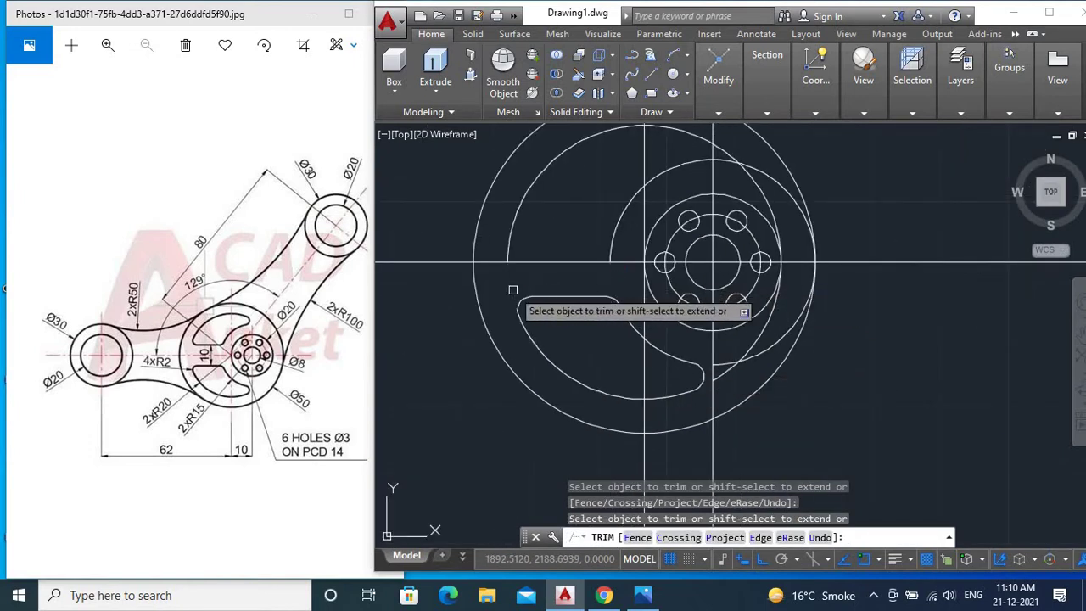
left_click(624, 242)
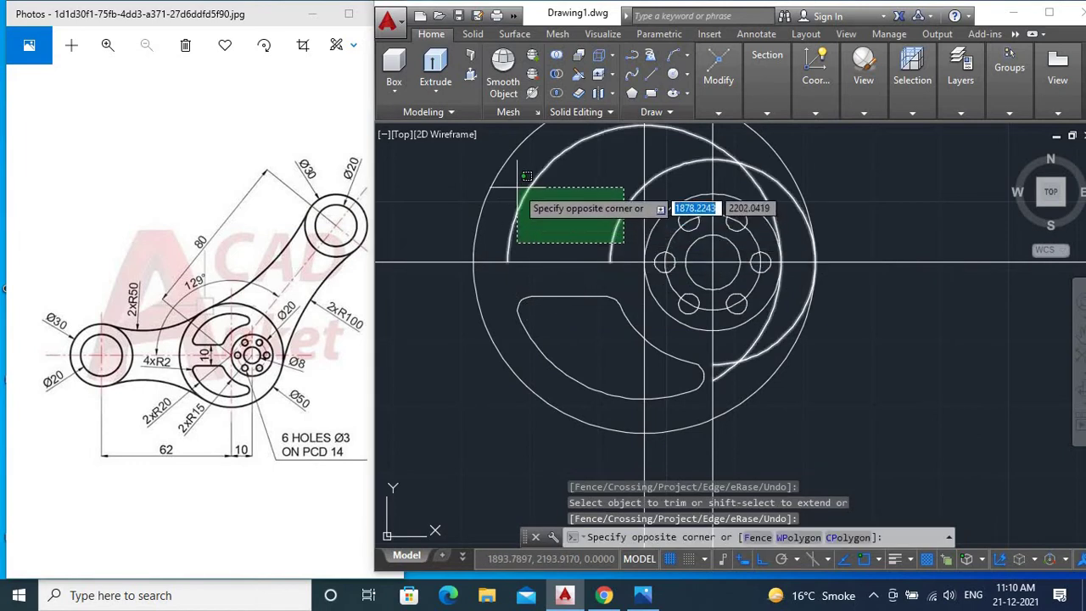
left_click(527, 176)
key("Delete")
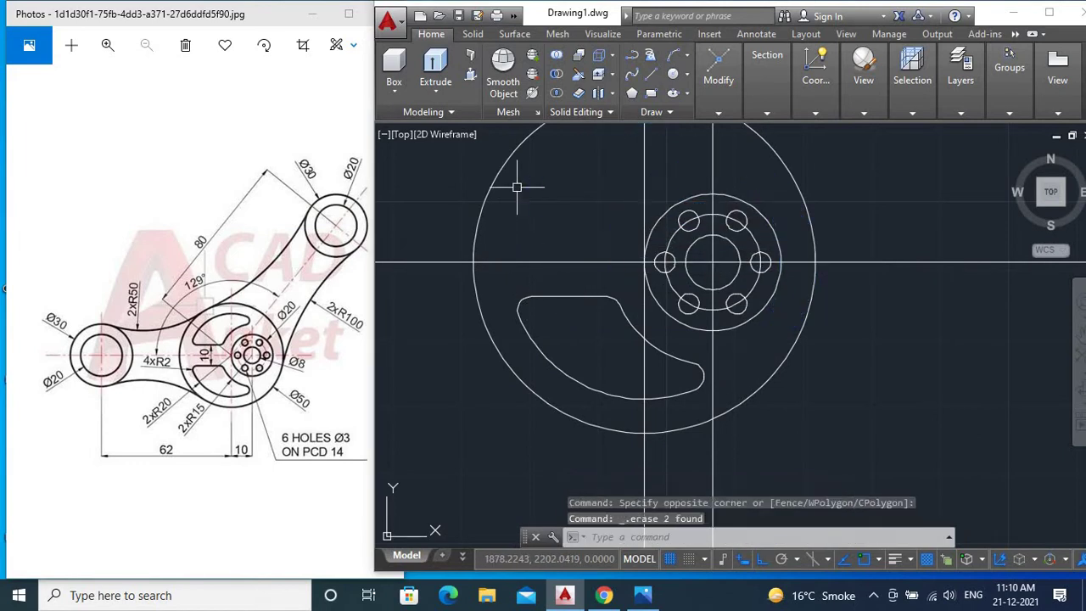
middle_click_drag(665, 424, 671, 437)
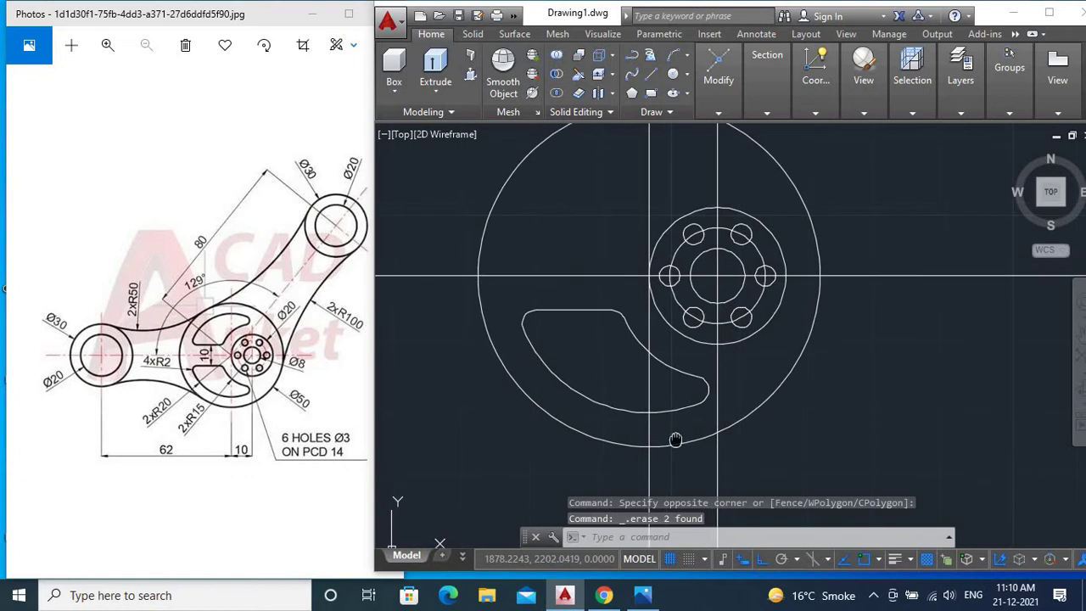
middle_click_drag(623, 348, 642, 373)
type("MI")
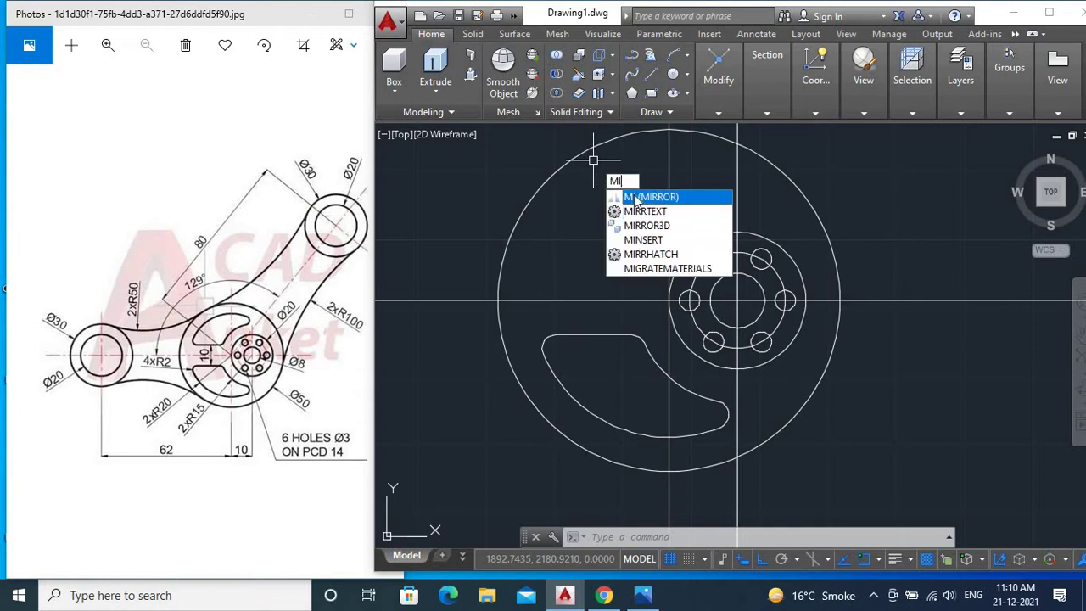
- Mirror the slot outline across the horizontal centre line, keeping the original
key("Return")
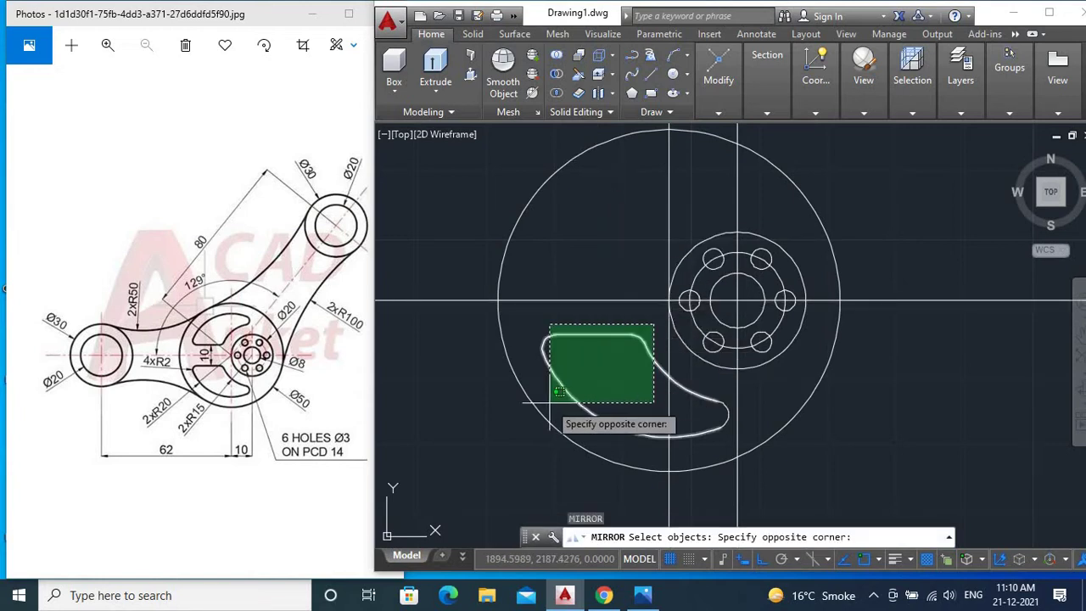
left_click(551, 400)
left_click(724, 411)
key("Return")
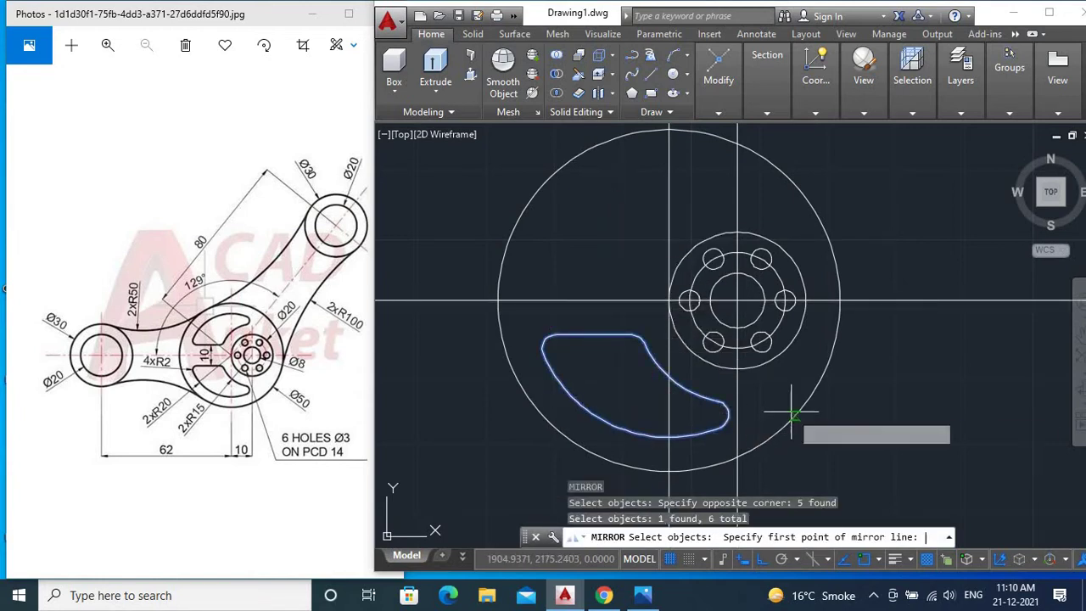
left_click(537, 299)
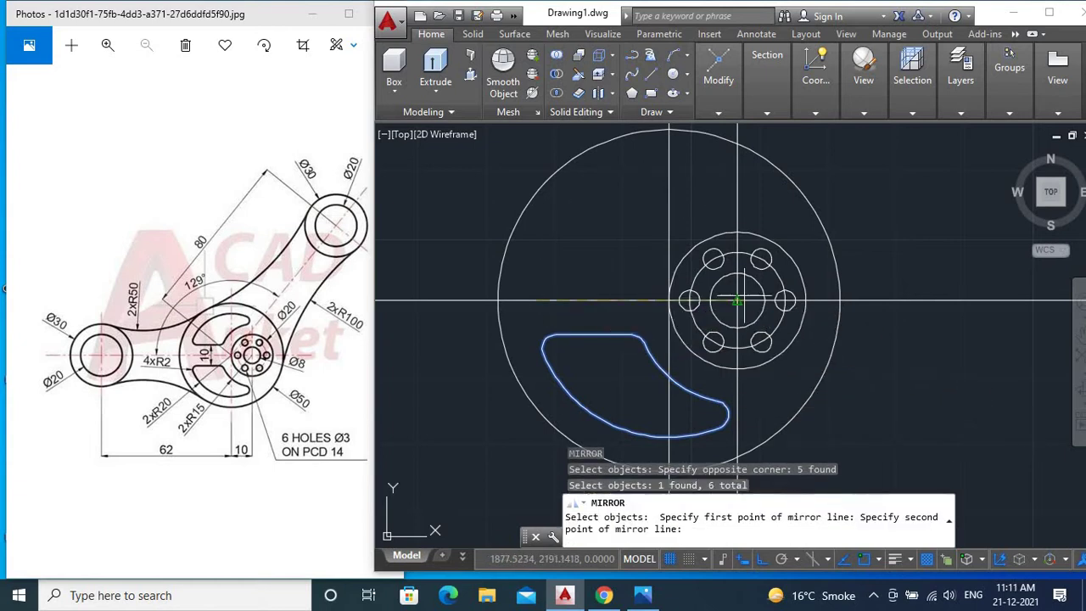
left_click(857, 296)
key("Return")
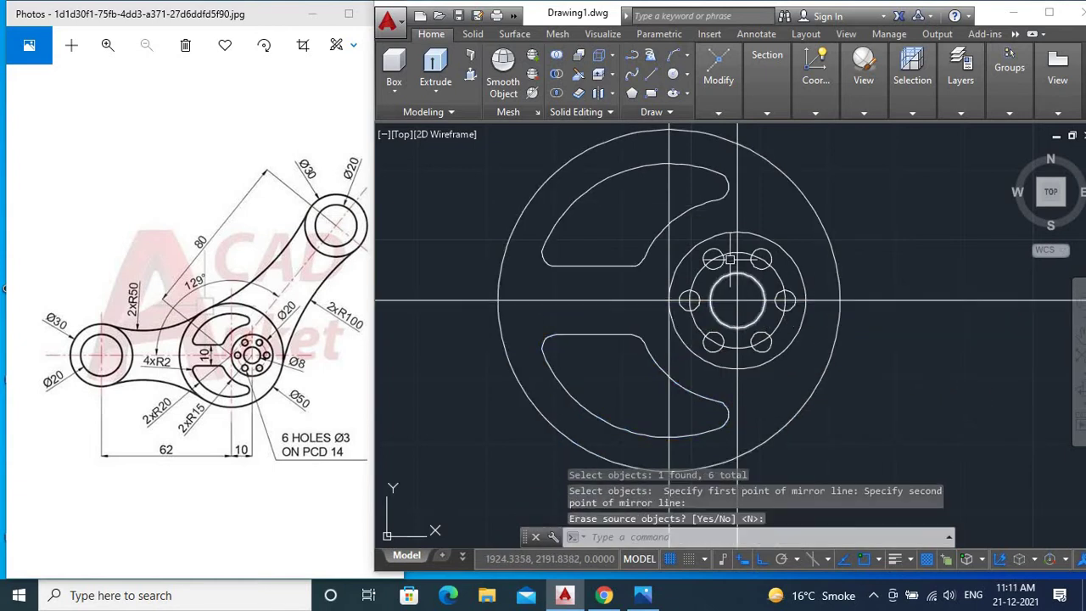
scroll(849, 289, "down", 2)
scroll(815, 264, "down", 1)
scroll(780, 242, "down", 1)
mouse_move(768, 234)
middle_mouse_down()
mouse_move(728, 364)
mouse_move(728, 284)
middle_mouse_up()
scroll(727, 364, "up", 2)
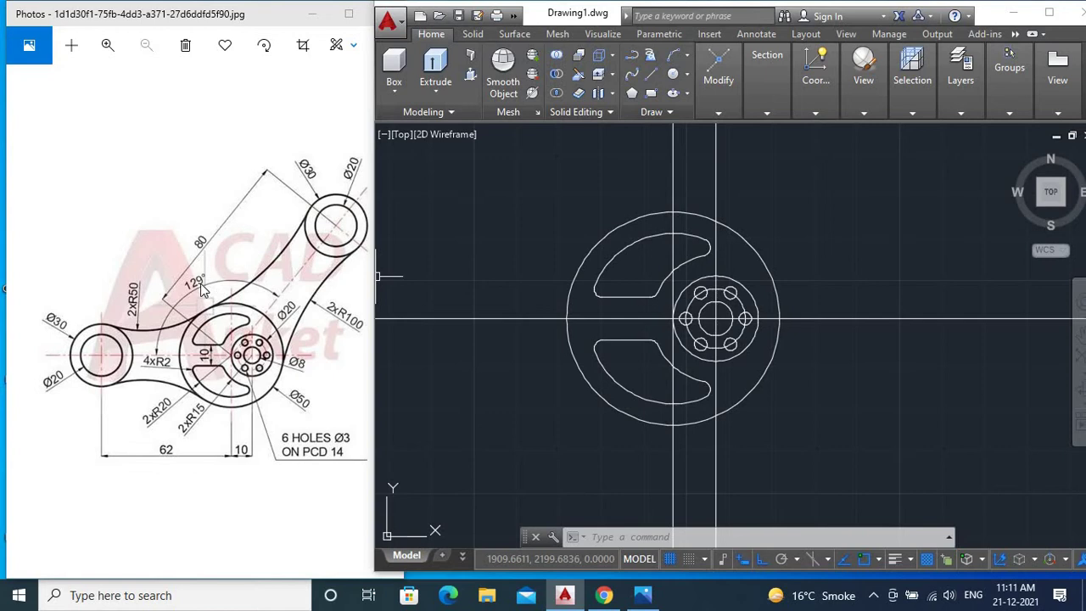
- Draw a radius-80 circle centred on the original centre-line crossing
left_click(259, 303)
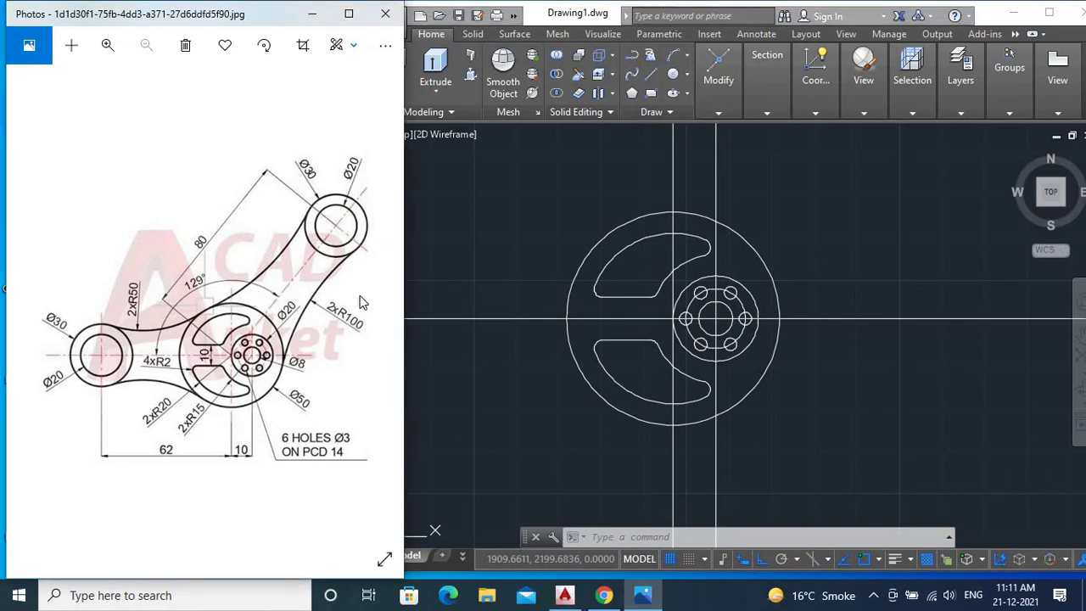
type("c")
key("Return")
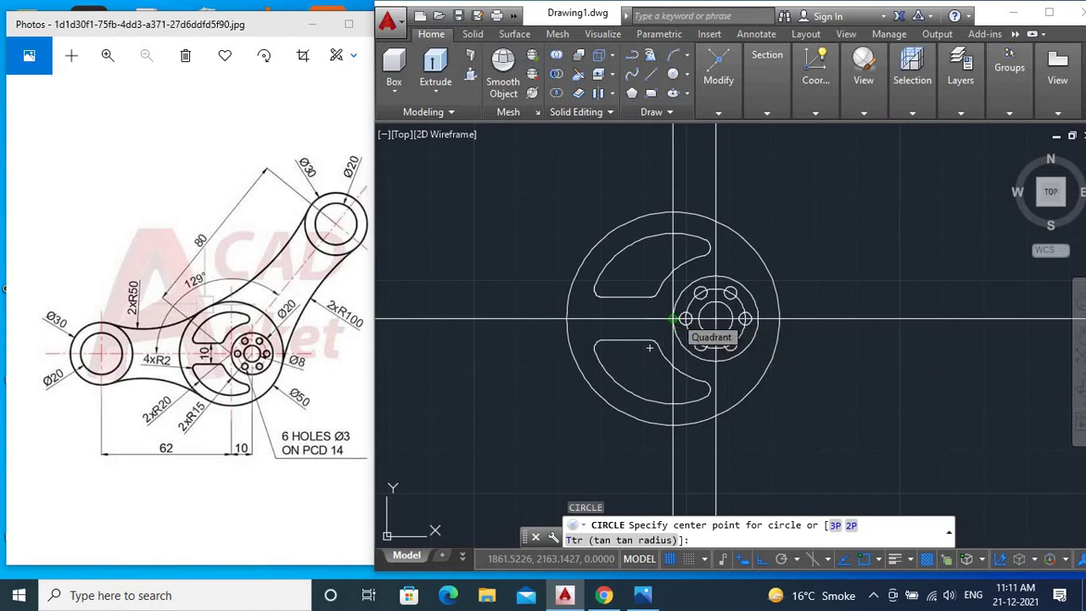
left_click(673, 319)
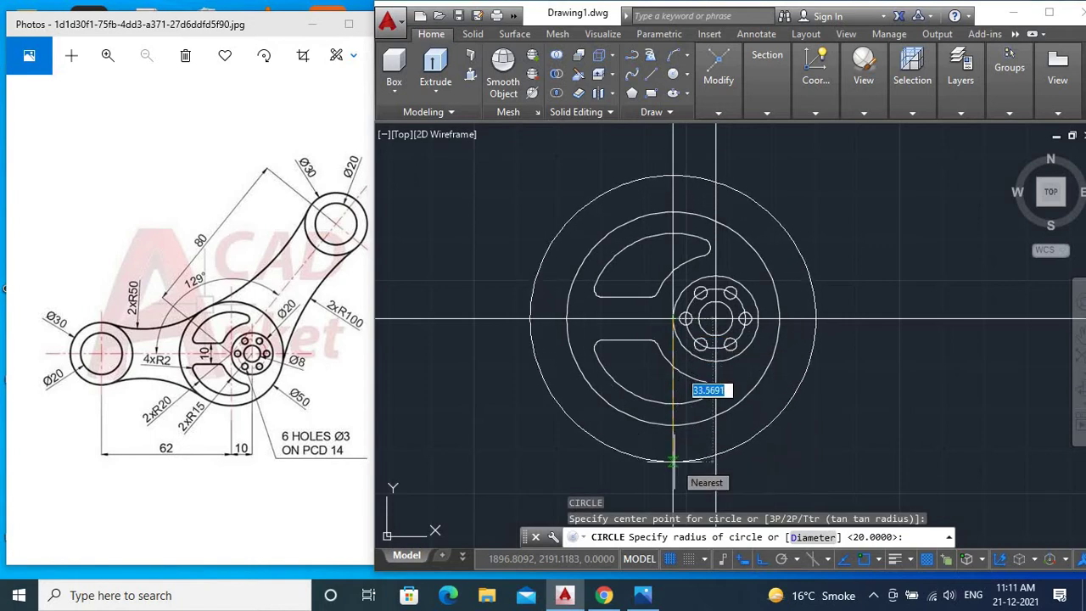
type("80")
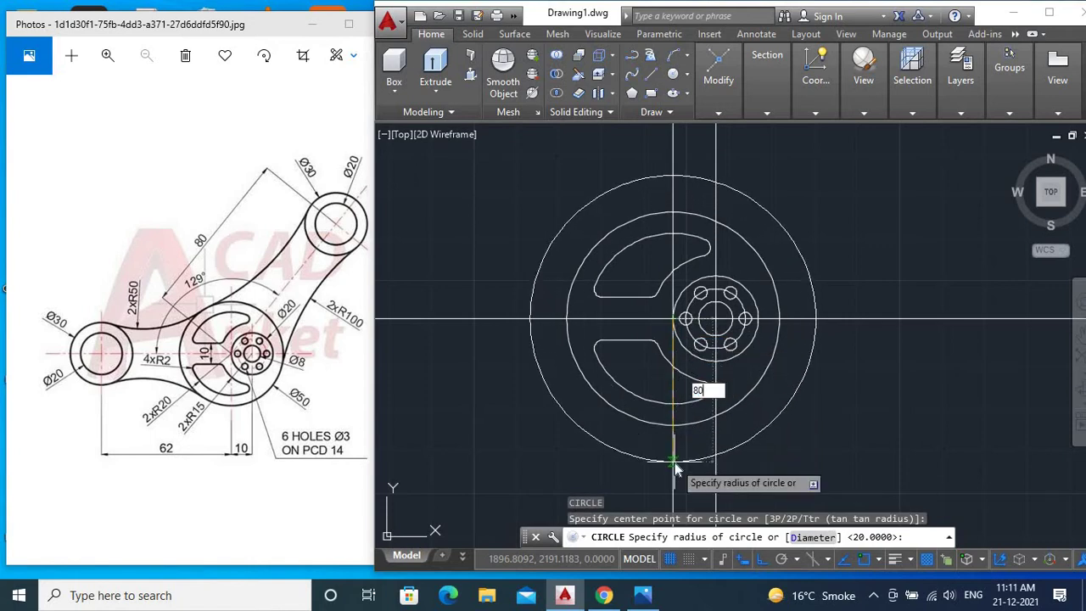
key("Return")
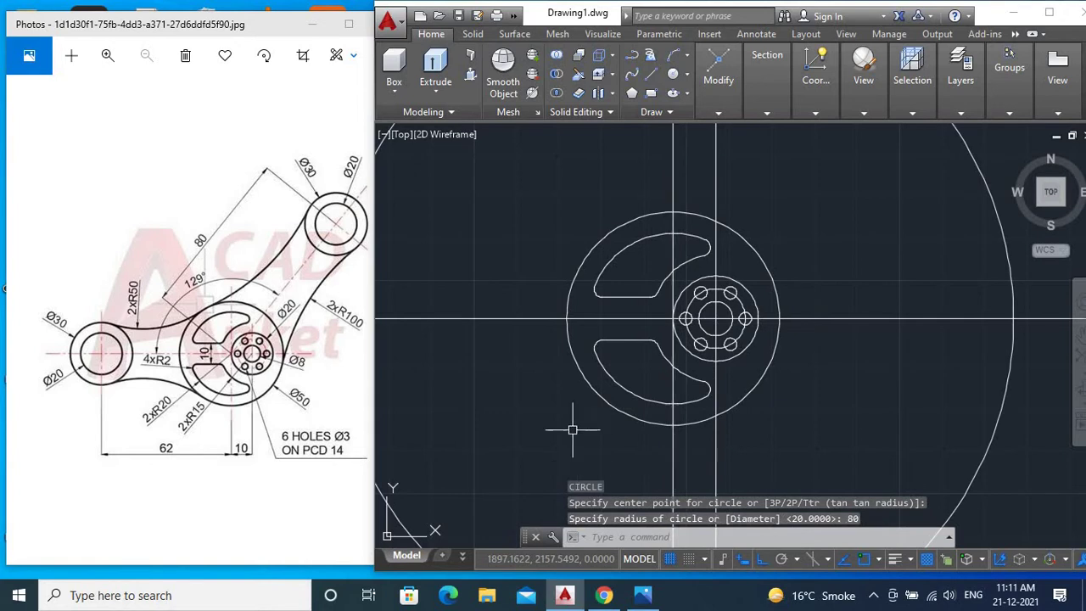
scroll(692, 355, "down", 1)
scroll(653, 401, "down", 1)
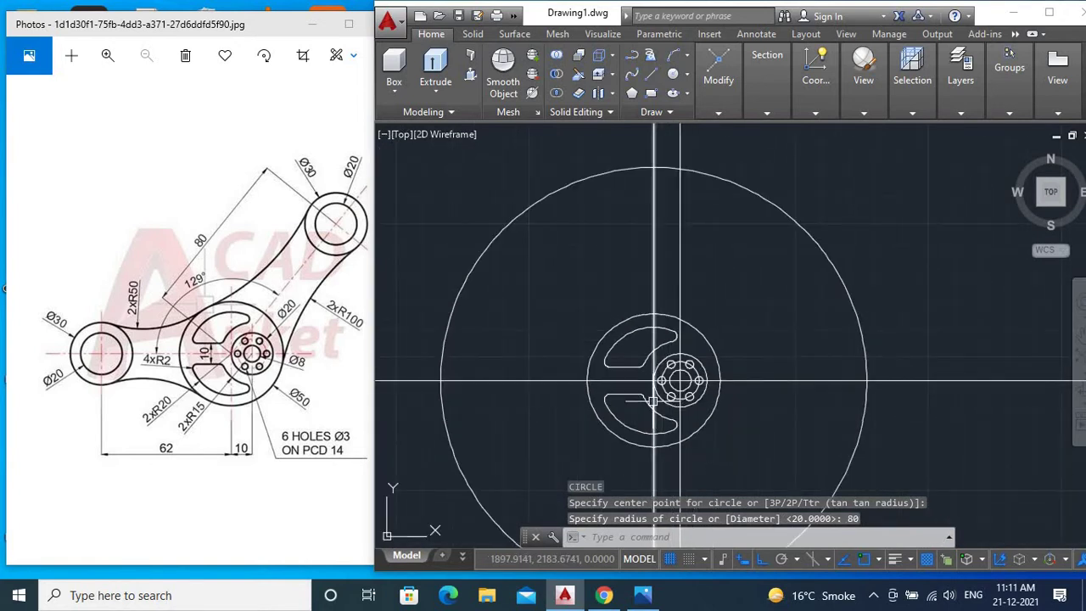
type("xl")
key("Return")
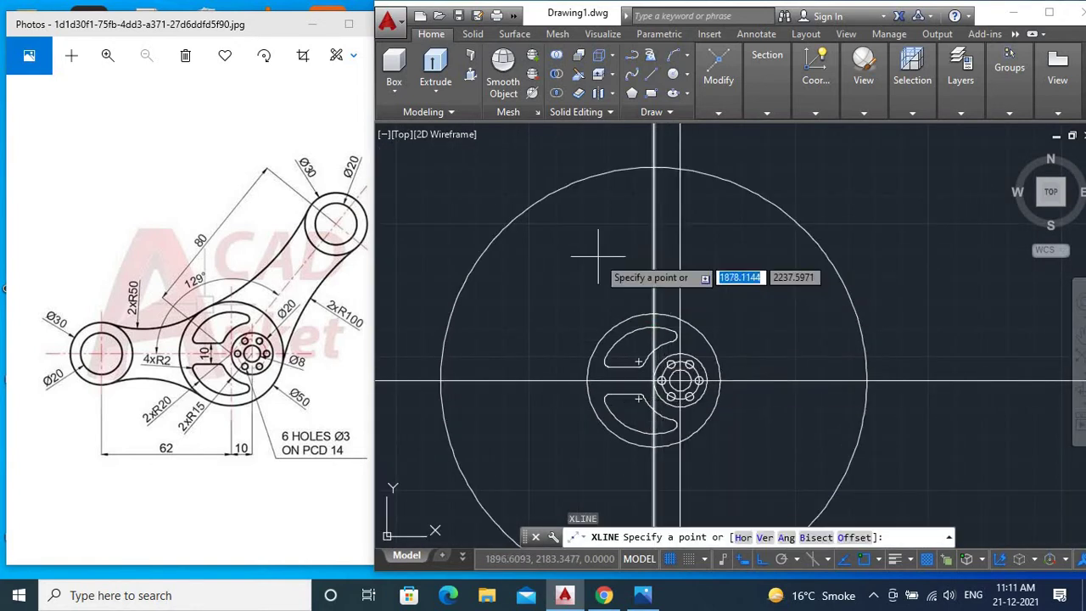
- Add a construction line at -129° through the R80 circle's centre
right_click(604, 344)
left_click(611, 380)
type("-129")
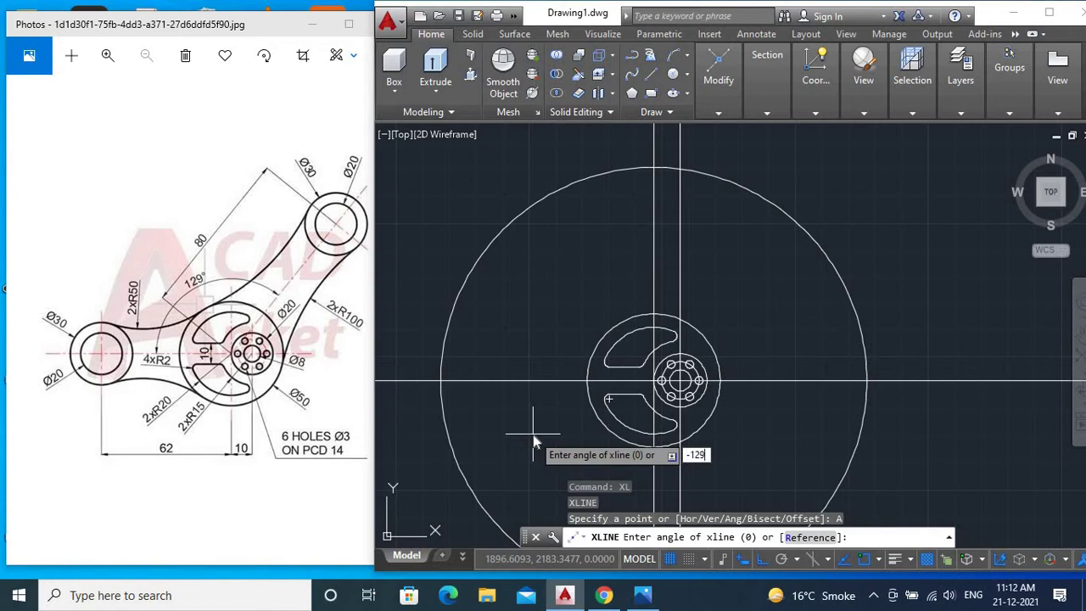
key("Return")
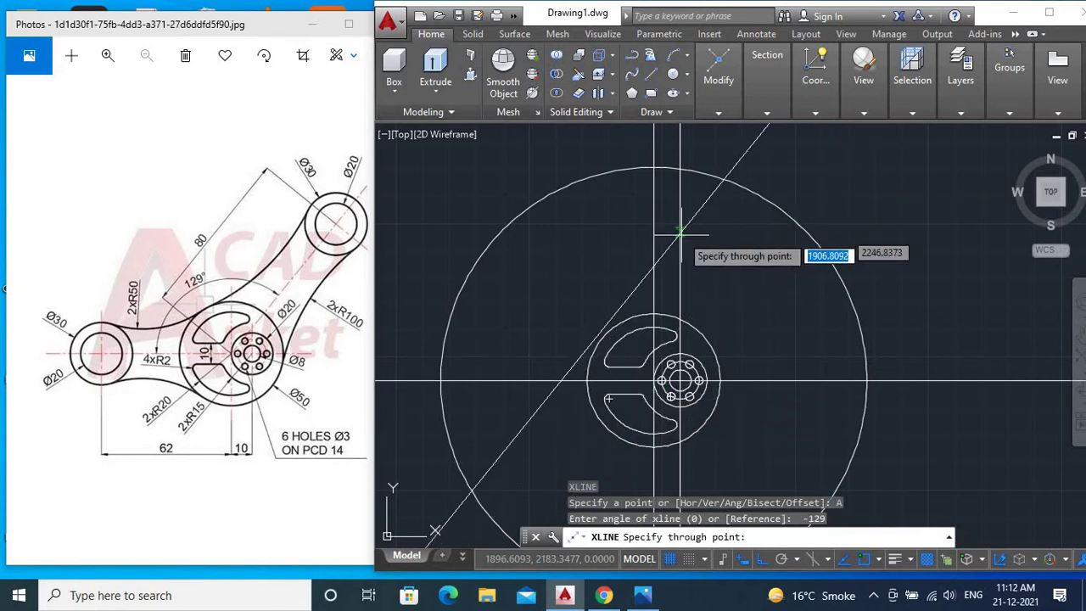
left_click(654, 381)
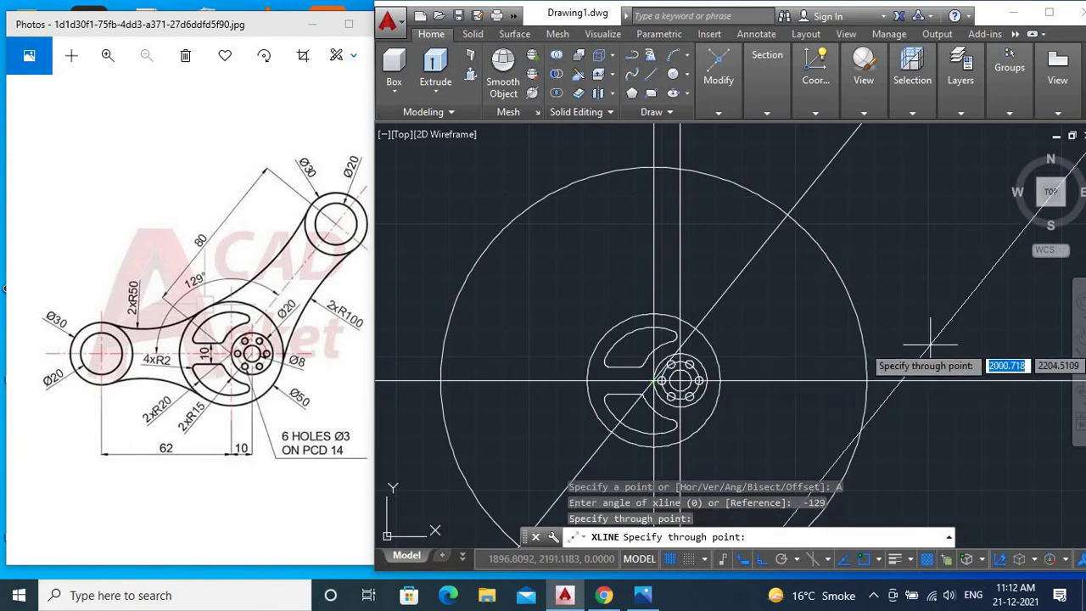
key("Return")
middle_click_drag(770, 296, 769, 330)
type("c")
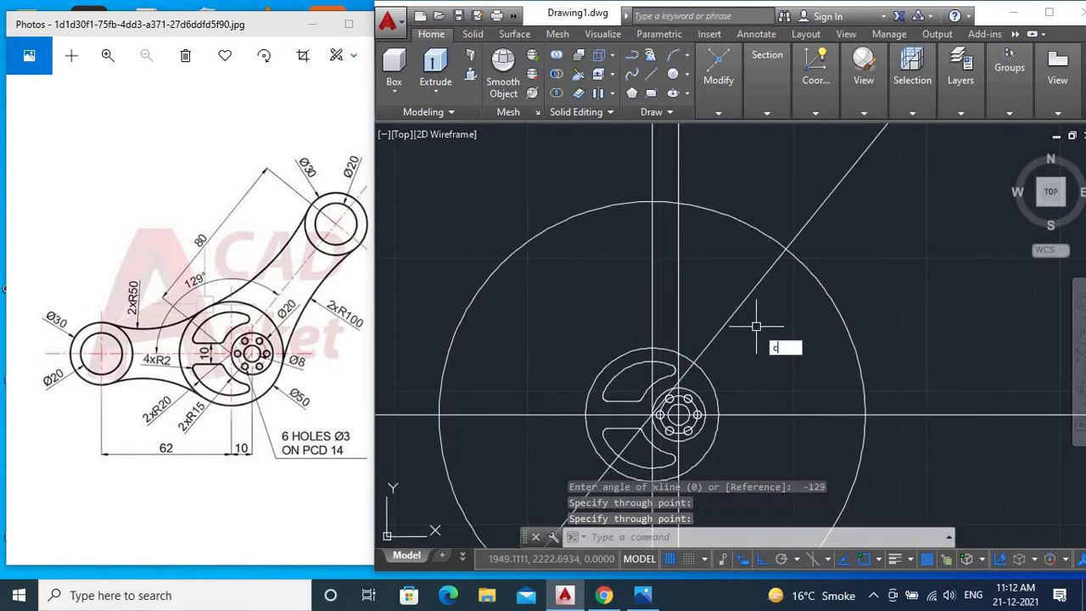
- Draw concentric Ø30 and Ø20 circles centred where the angled line meets the R80 circle
key("Return")
left_click(787, 251)
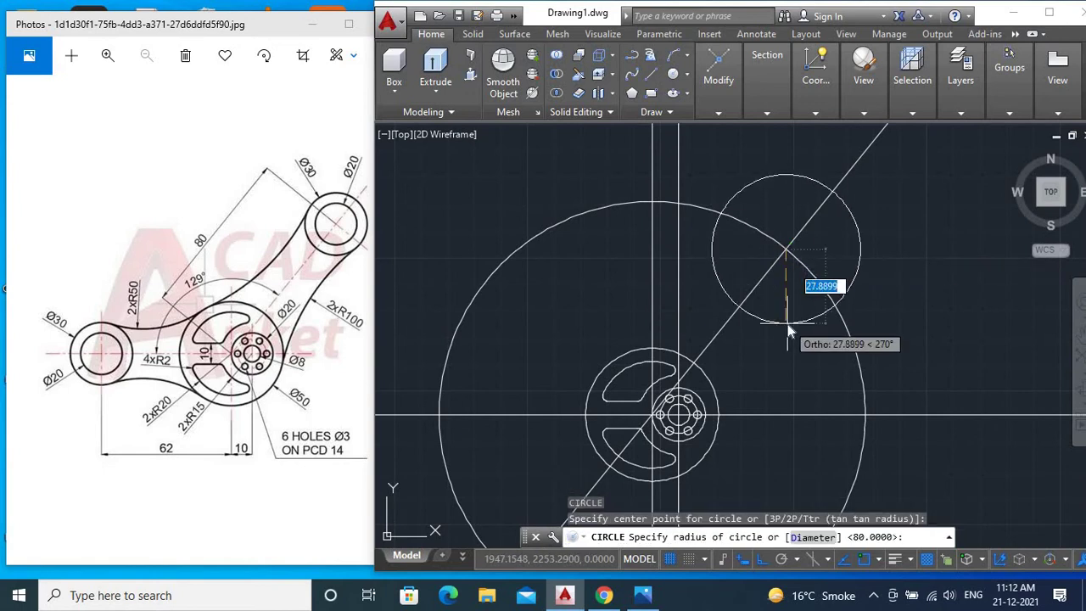
type("d")
key("Return")
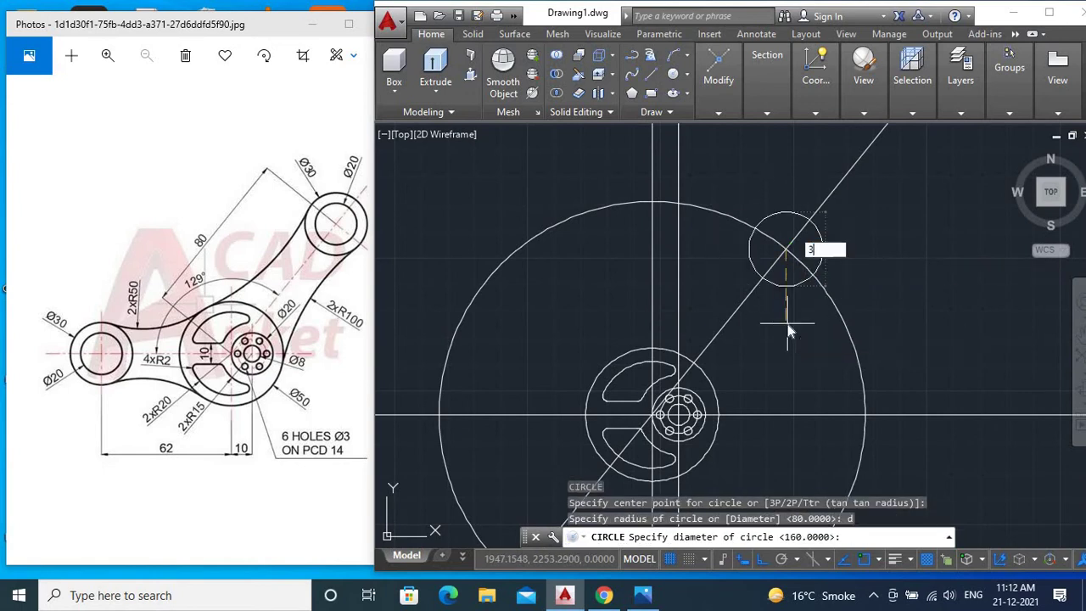
type("30")
key("Return")
key("Return")
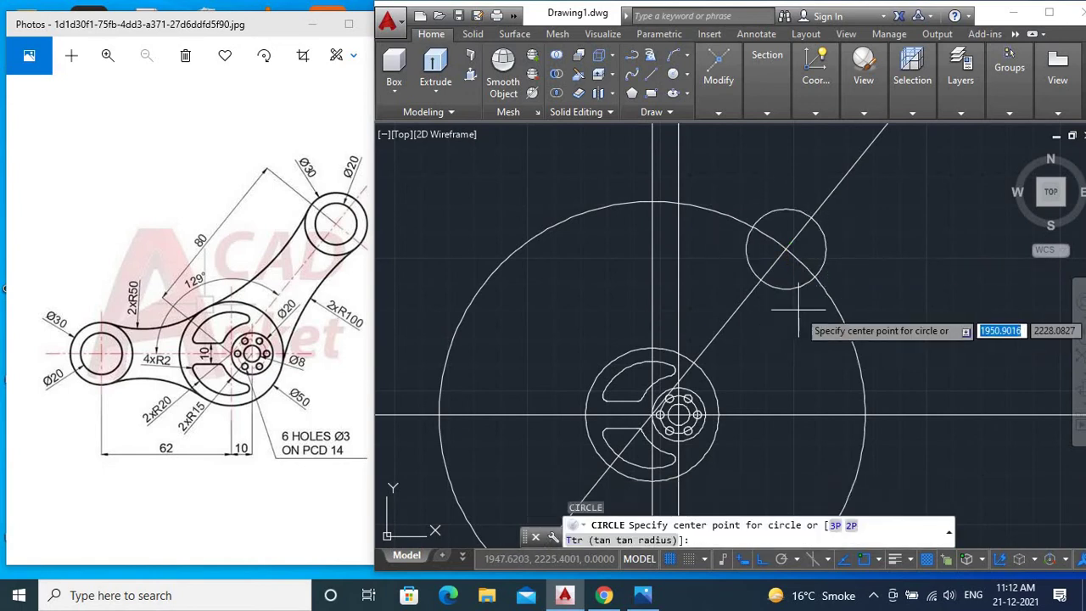
left_click(788, 251)
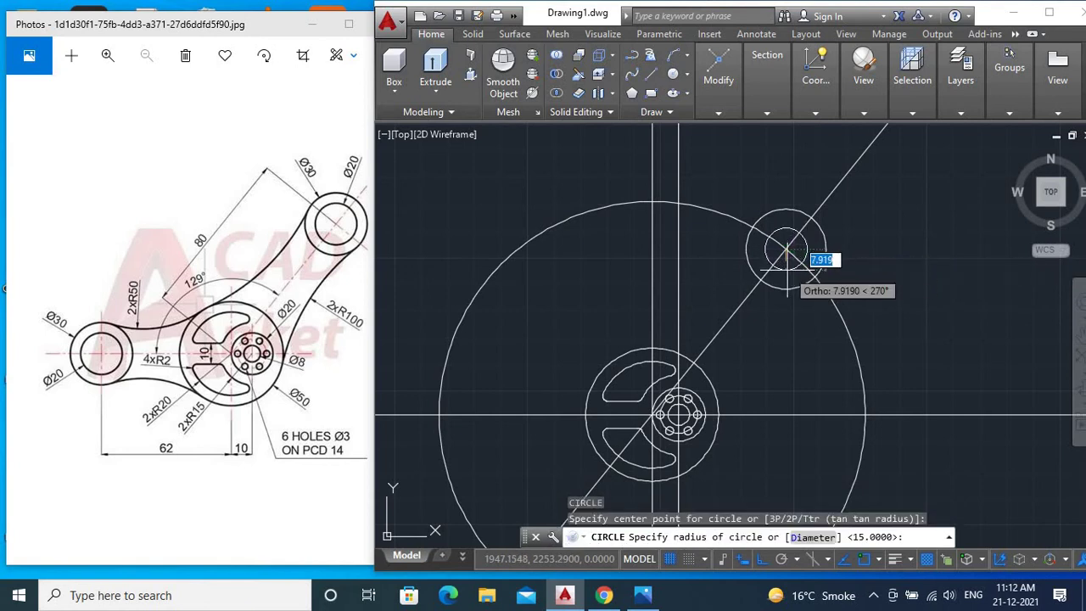
type("d")
key("Return")
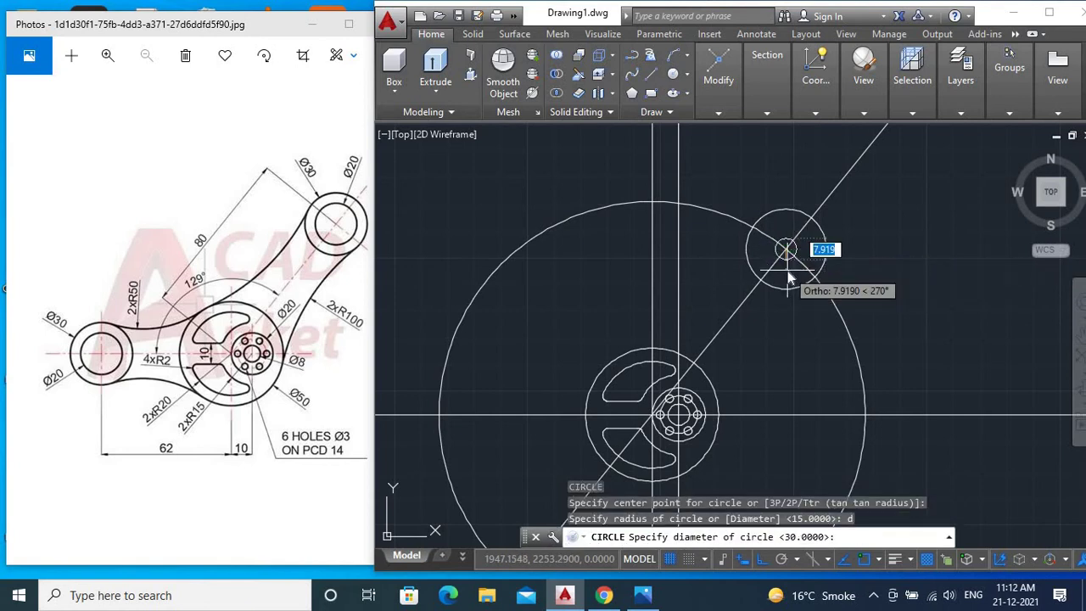
type("20")
key("Return")
middle_click_drag(733, 326, 686, 284)
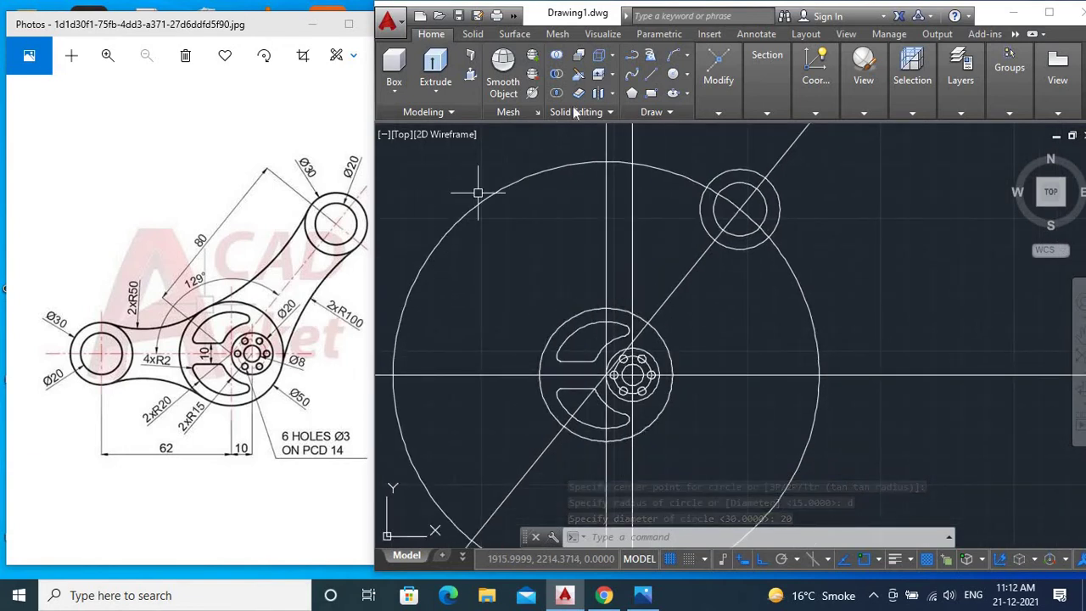
- Fillet the upper Ø30 circle to the hub circle with an R100 arc
type("f")
key("Return")
right_click(545, 222)
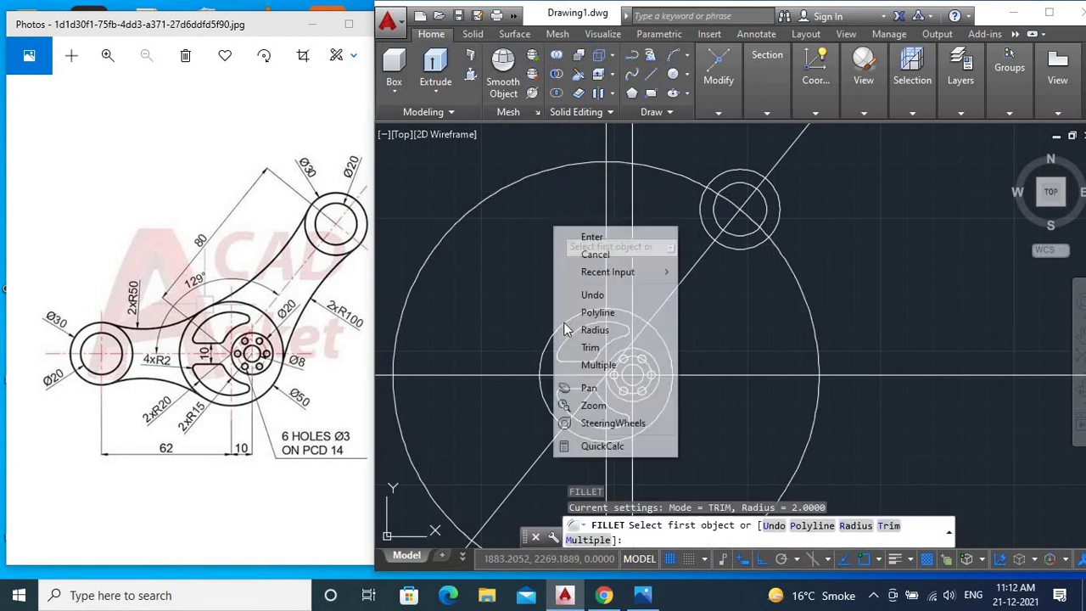
left_click(577, 332)
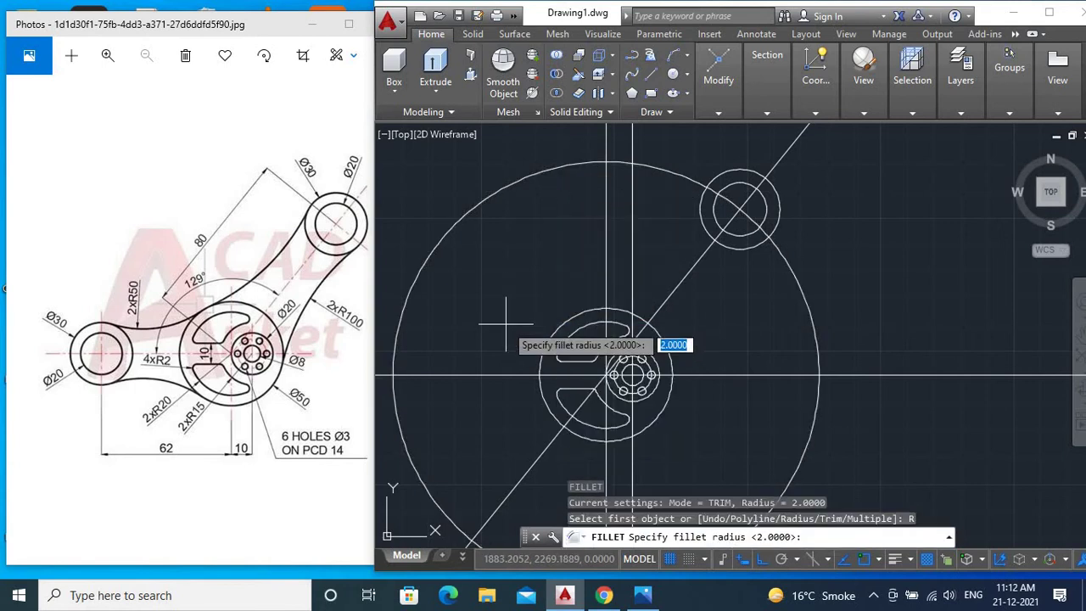
type("100")
key("Return")
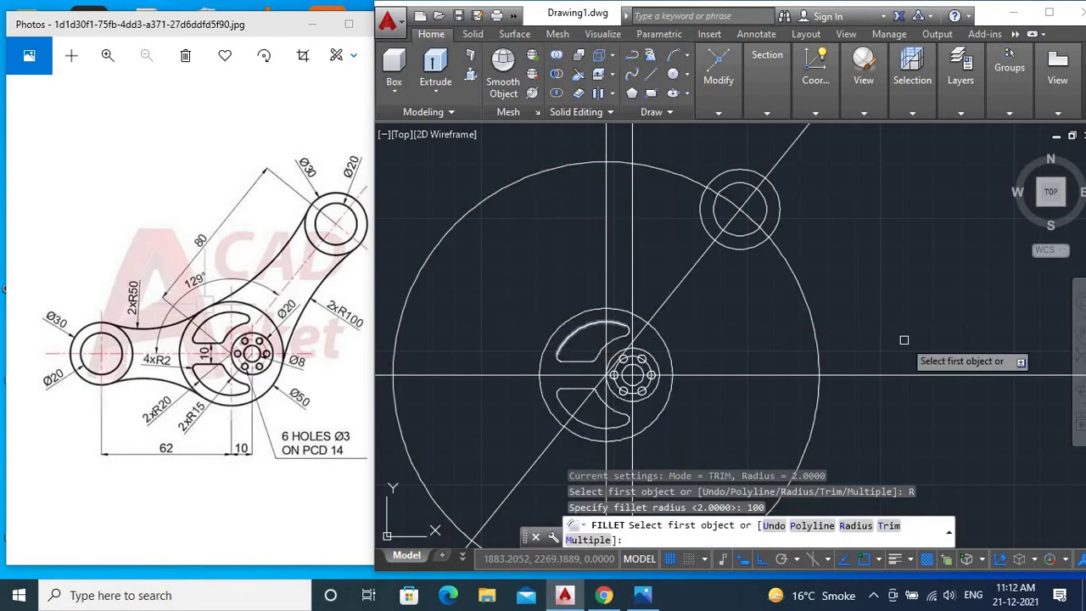
left_click(750, 248)
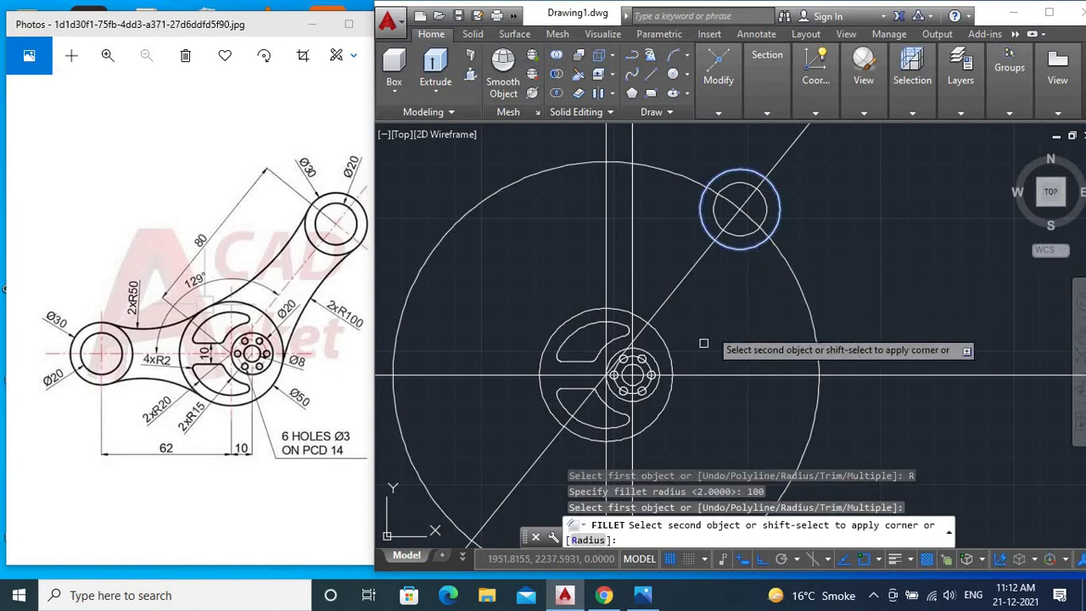
left_click(668, 394)
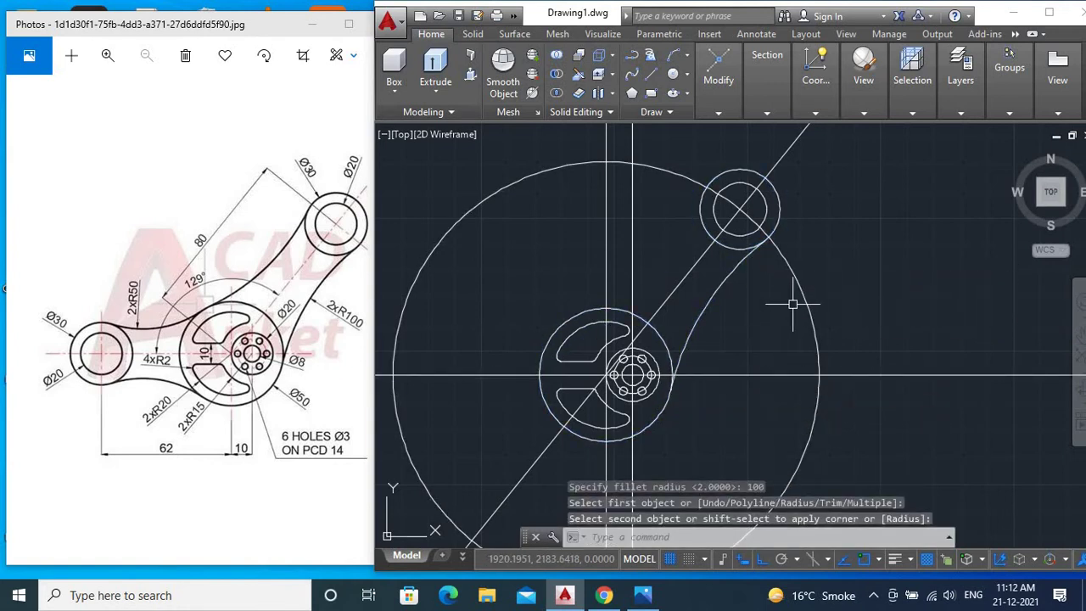
- Delete the large construction circle
left_click(842, 266)
left_click(779, 334)
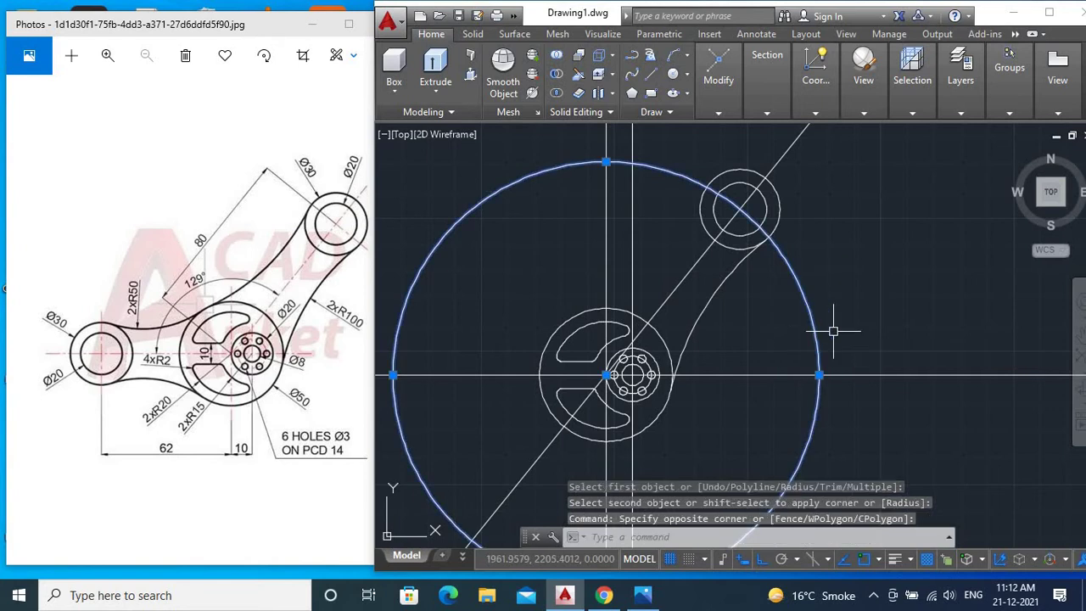
key("Delete")
middle_click_drag(694, 326, 695, 348)
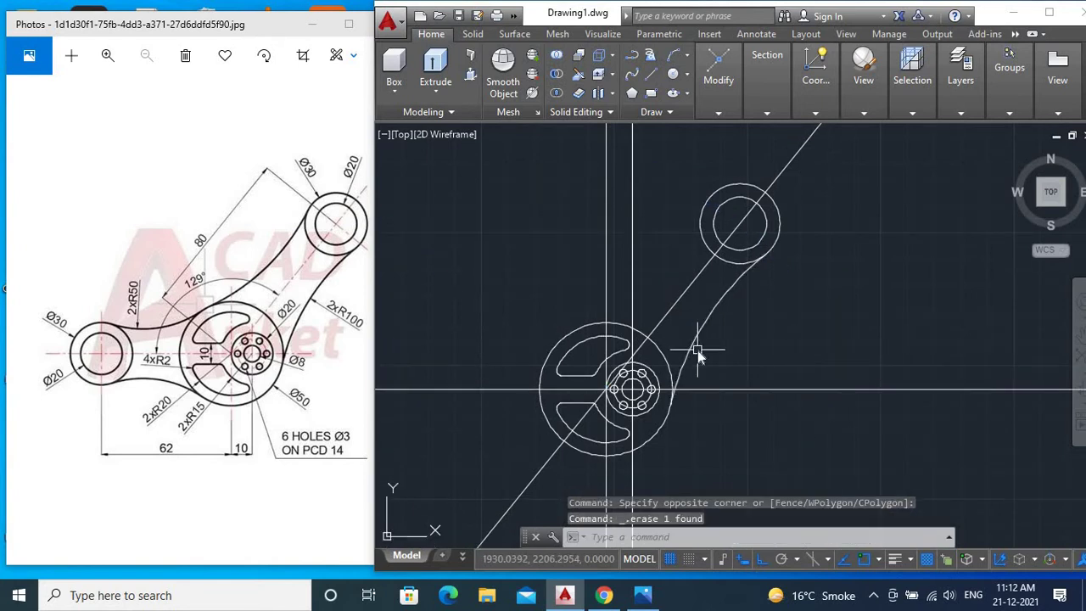
- Add the second R100 fillet arc between the hub circle and the upper circle
type("f")
key("Return")
right_click(708, 347)
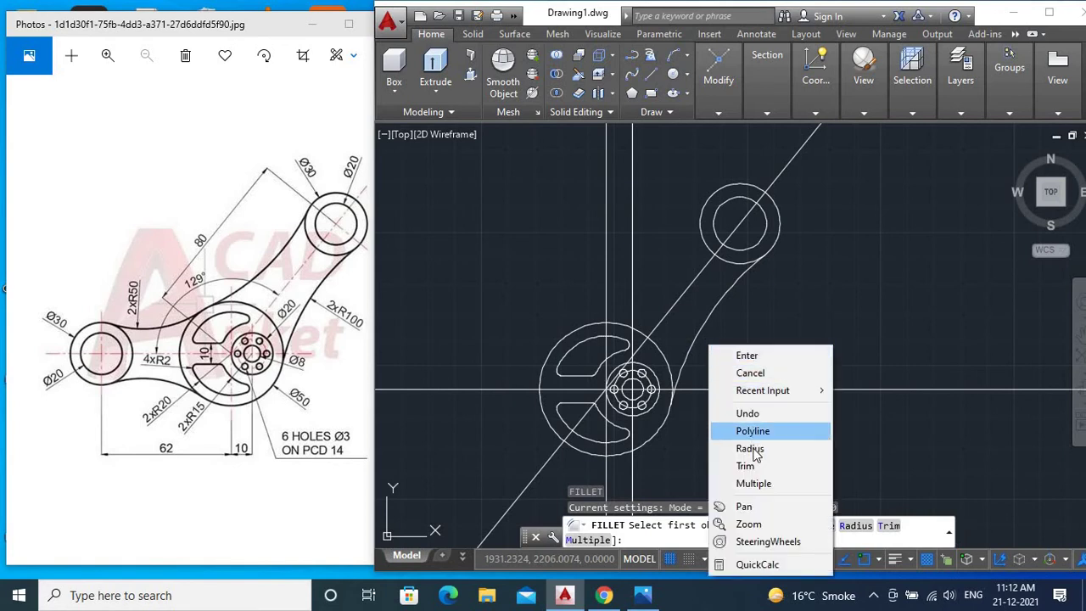
left_click(751, 450)
key("Return")
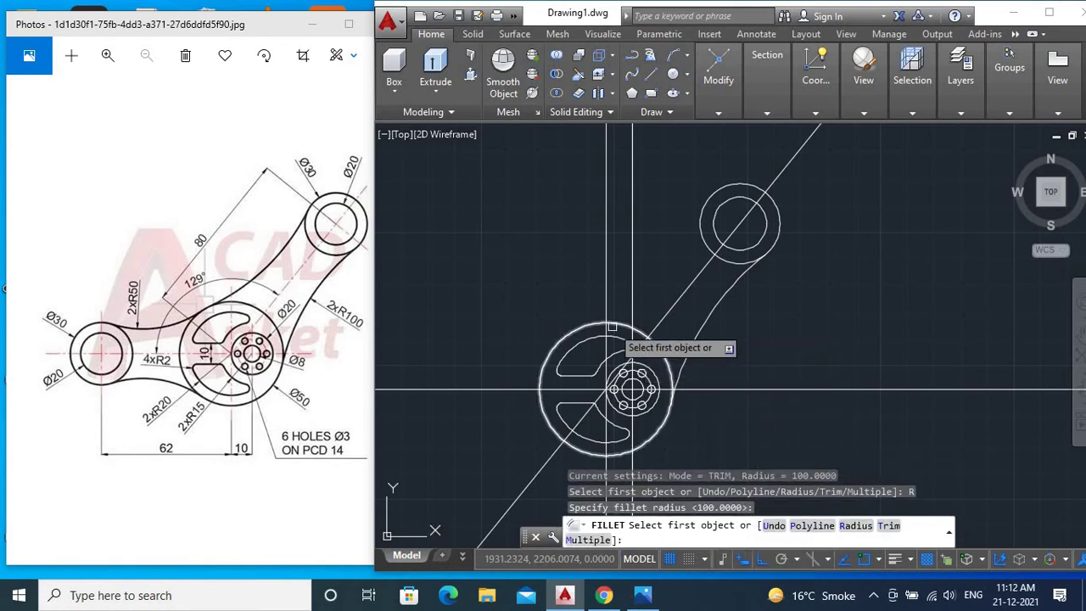
left_click(611, 323)
left_click(701, 211)
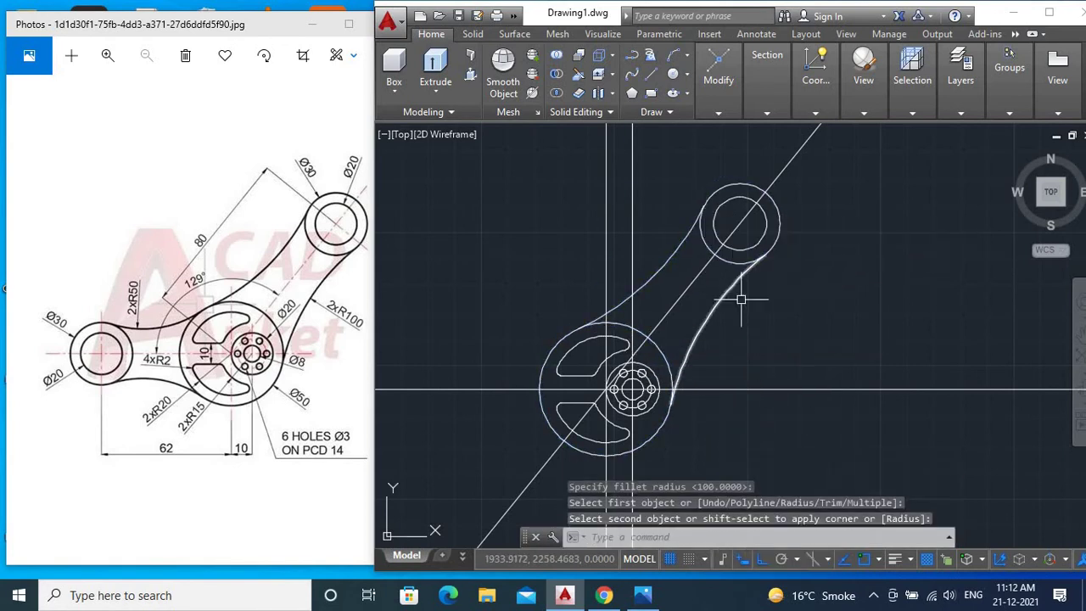
mouse_move(749, 323)
middle_mouse_down()
mouse_move(795, 285)
mouse_move(786, 309)
middle_mouse_up()
middle_click_drag(707, 361, 771, 320)
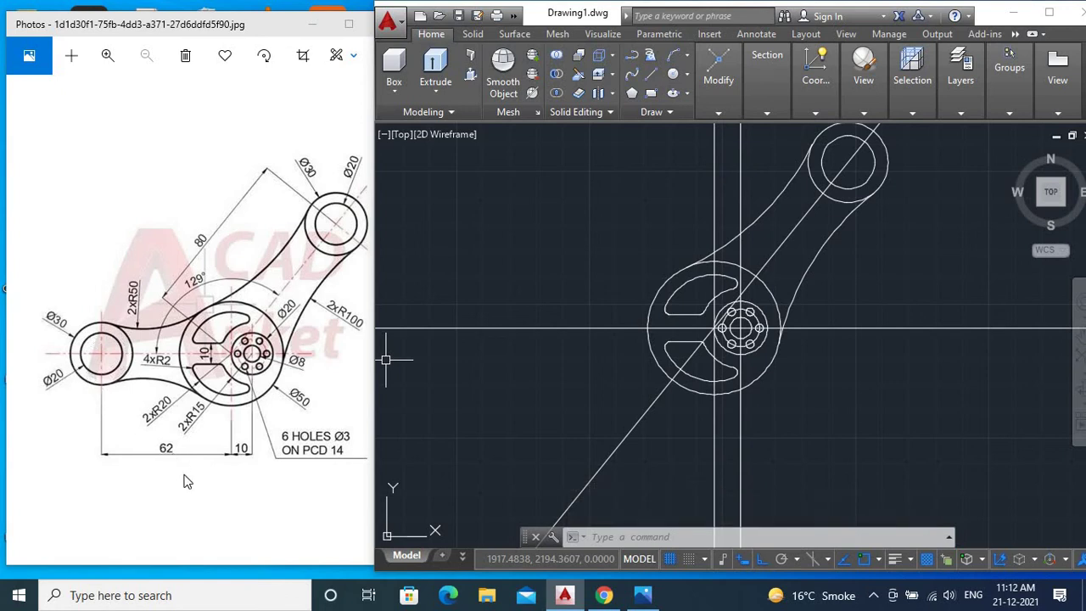
- Offset the vertical centre line 62 to the left of the hub
type("o")
key("Return")
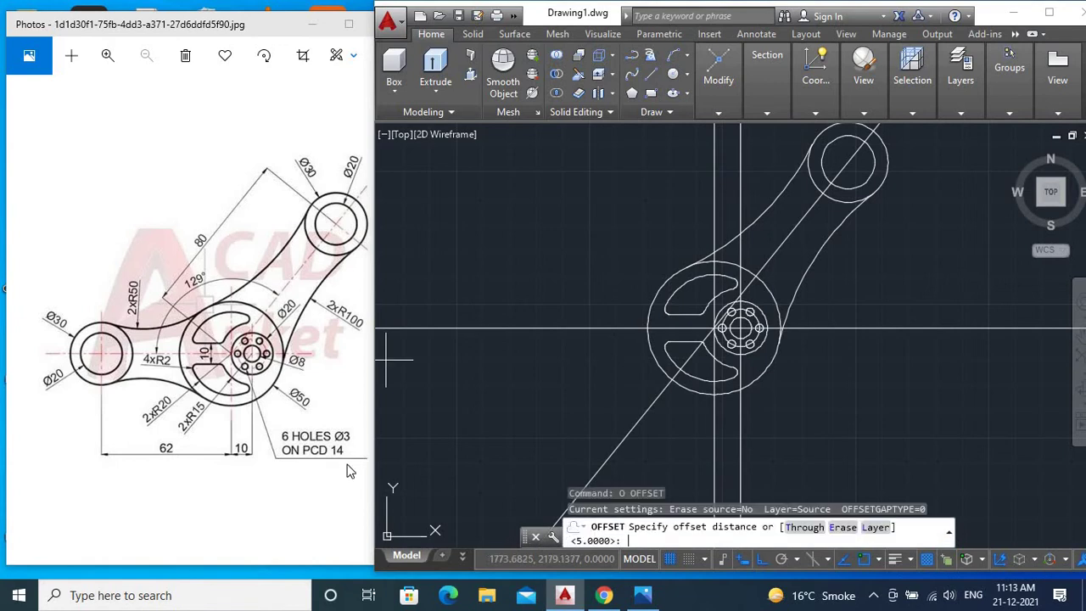
type("62")
key("Return")
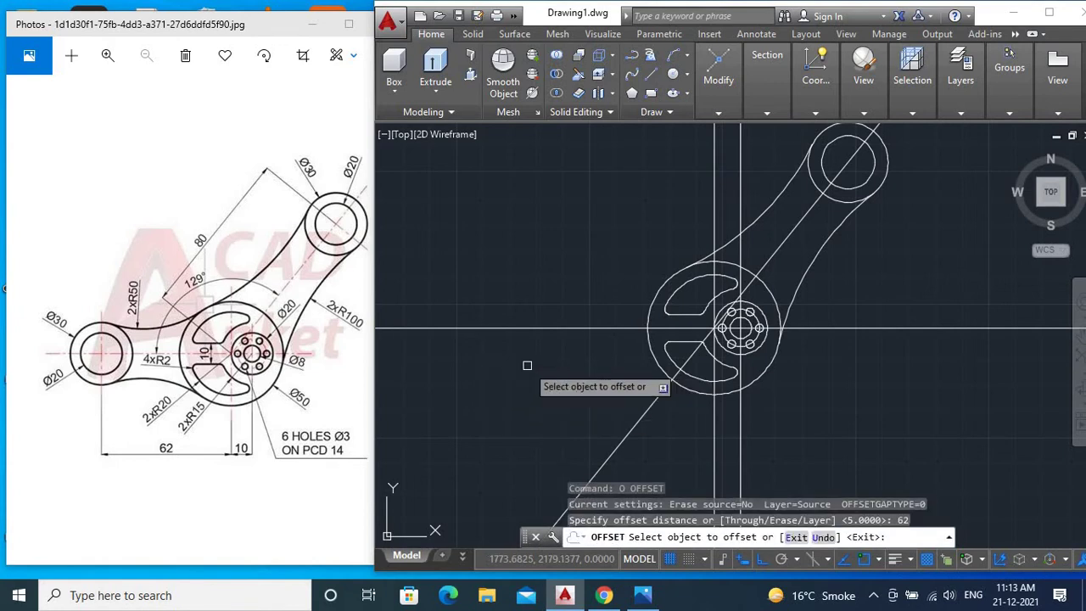
left_click(714, 450)
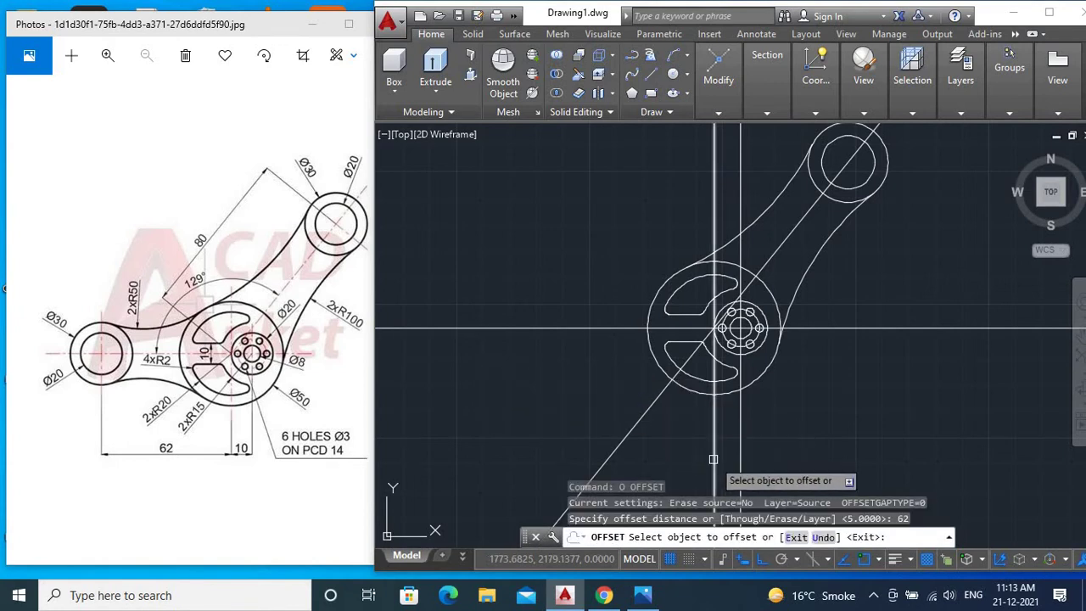
left_click(538, 417)
key("Return")
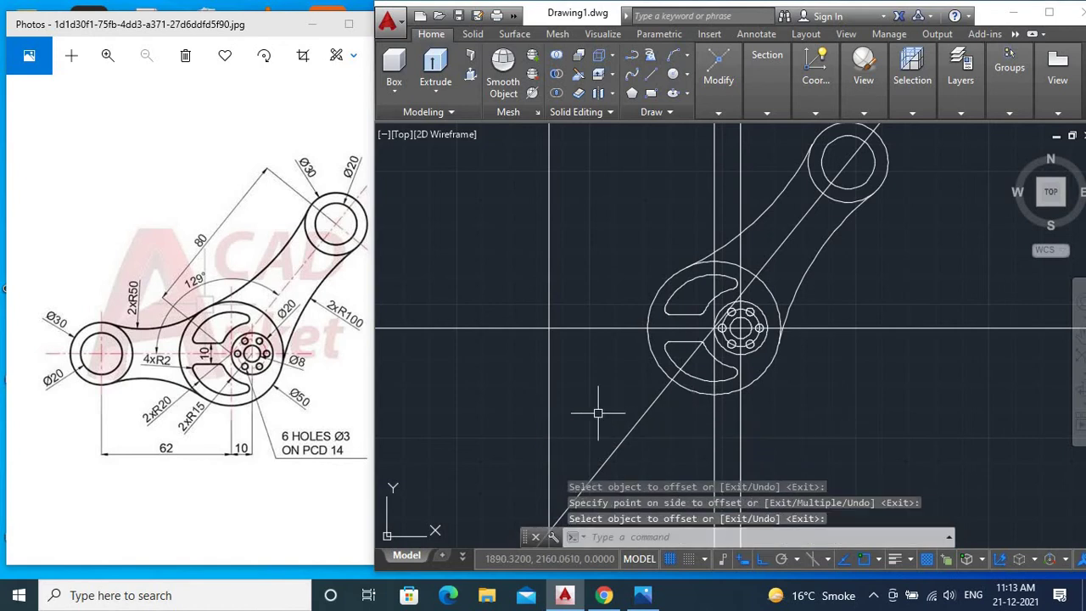
type("c")
- Draw a Ø30 circle at the new left centre-line intersection
key("Return")
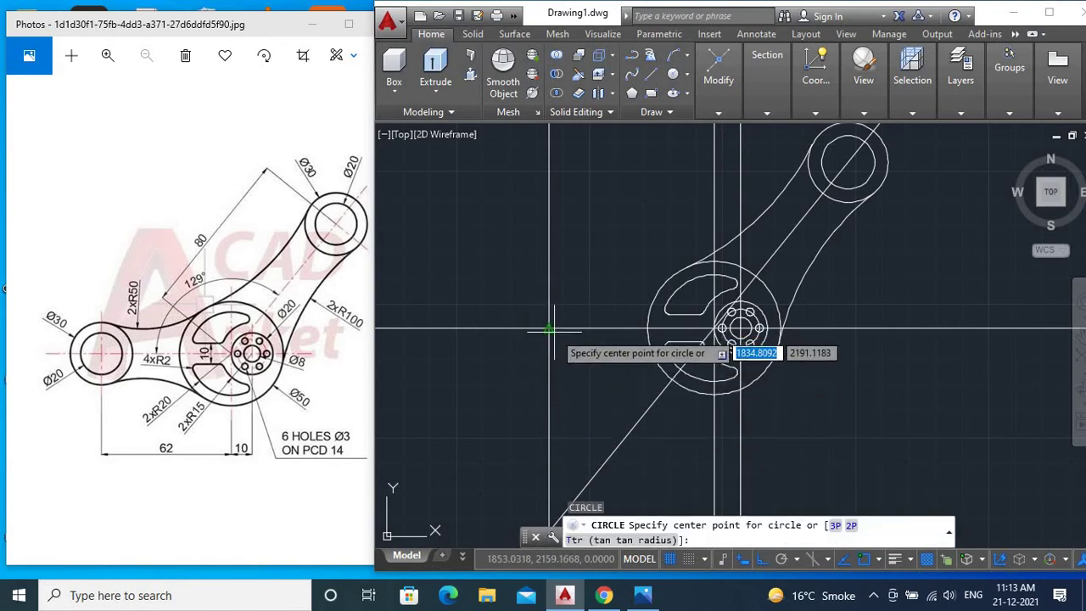
left_click(548, 327)
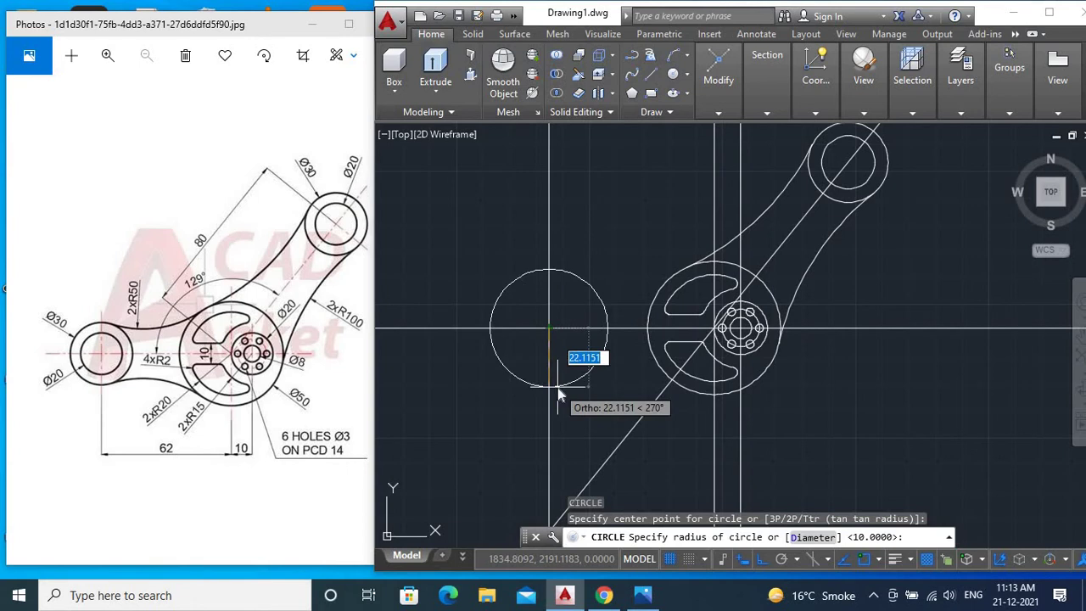
type("d")
key("Return")
type("30")
key("Return")
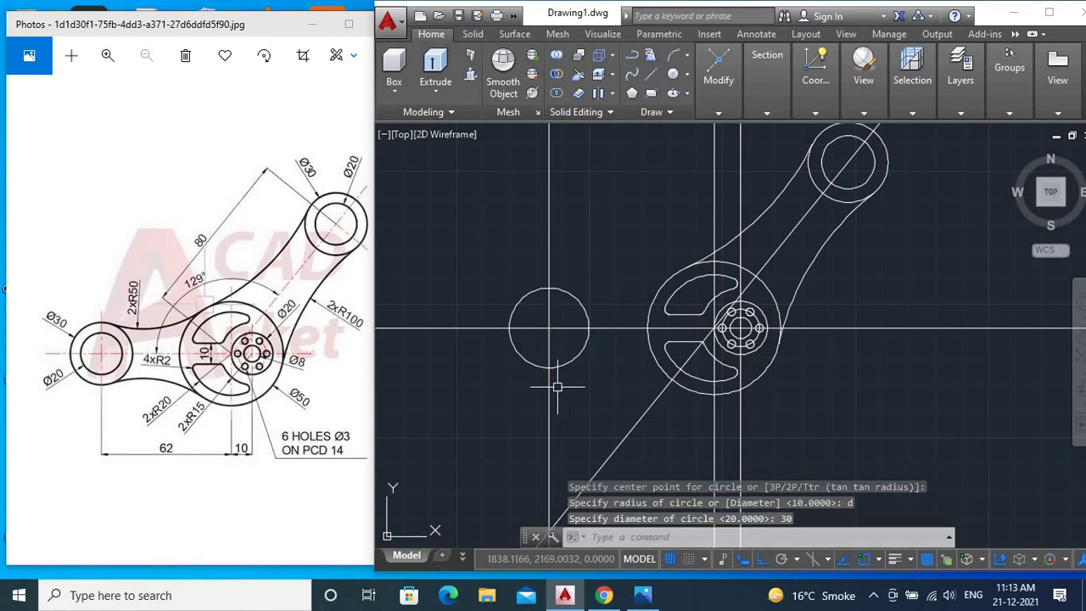
type("c")
- Draw a concentric Ø20 circle at the same left intersection
key("Return")
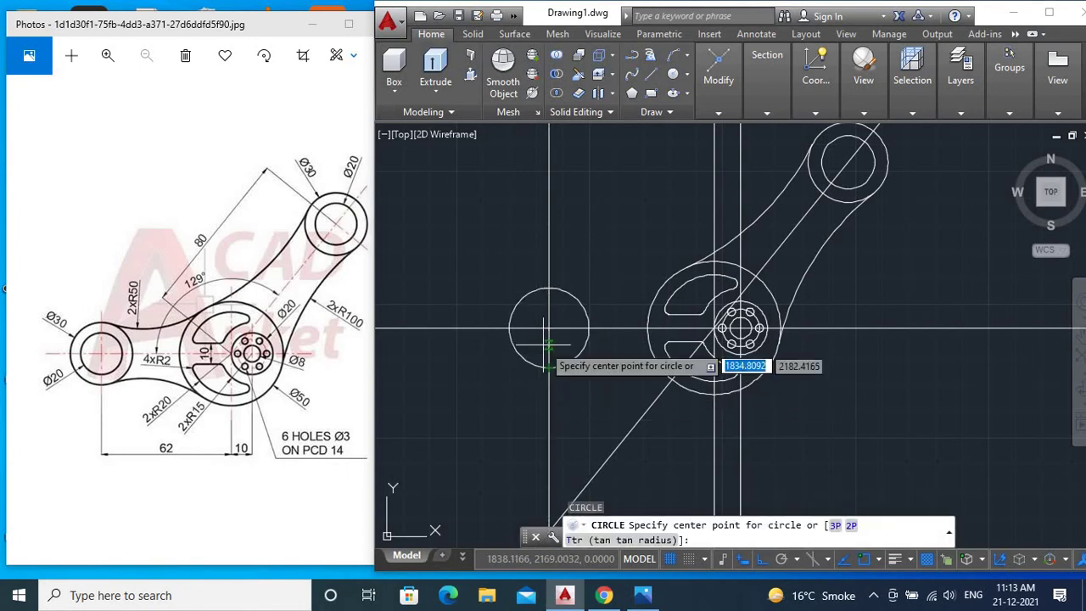
left_click(548, 328)
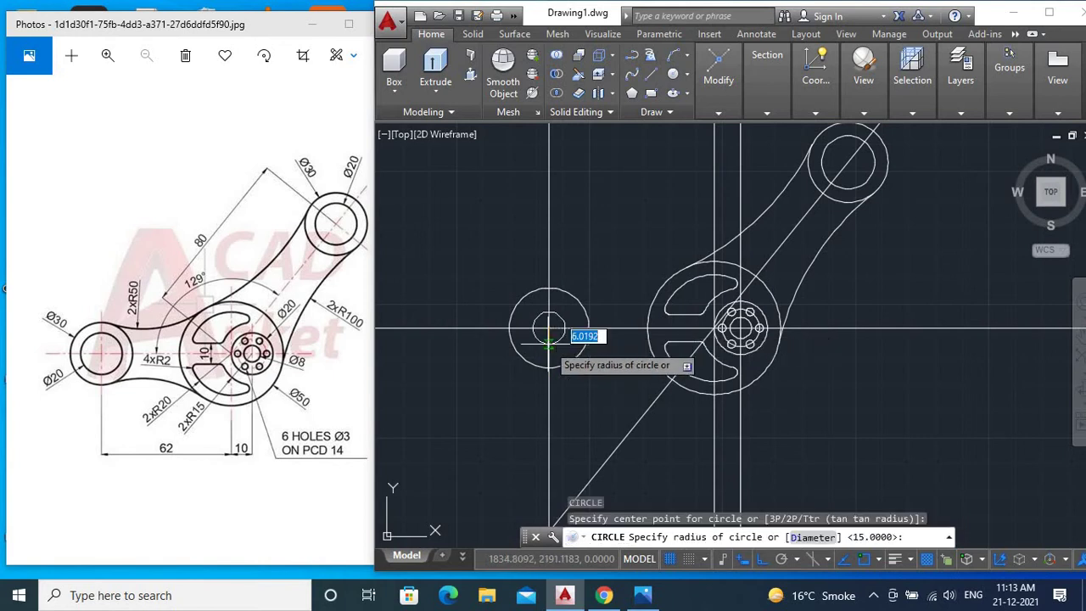
type("d")
key("Return")
key("Escape")
key("Return")
left_click(548, 329)
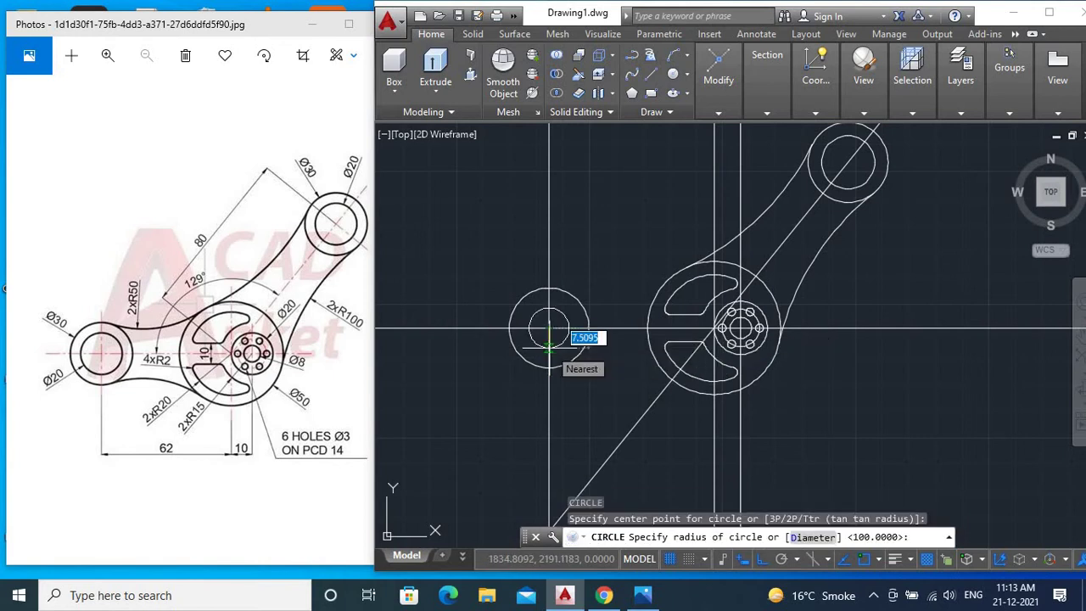
type("d")
key("Return")
type("20")
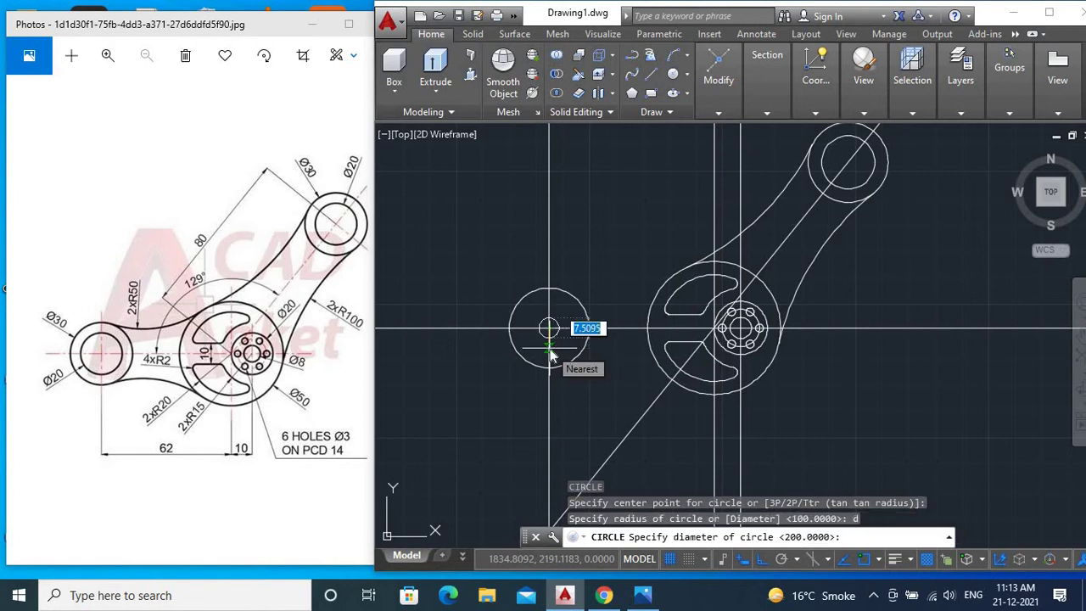
key("Return")
middle_click_drag(642, 314, 637, 331)
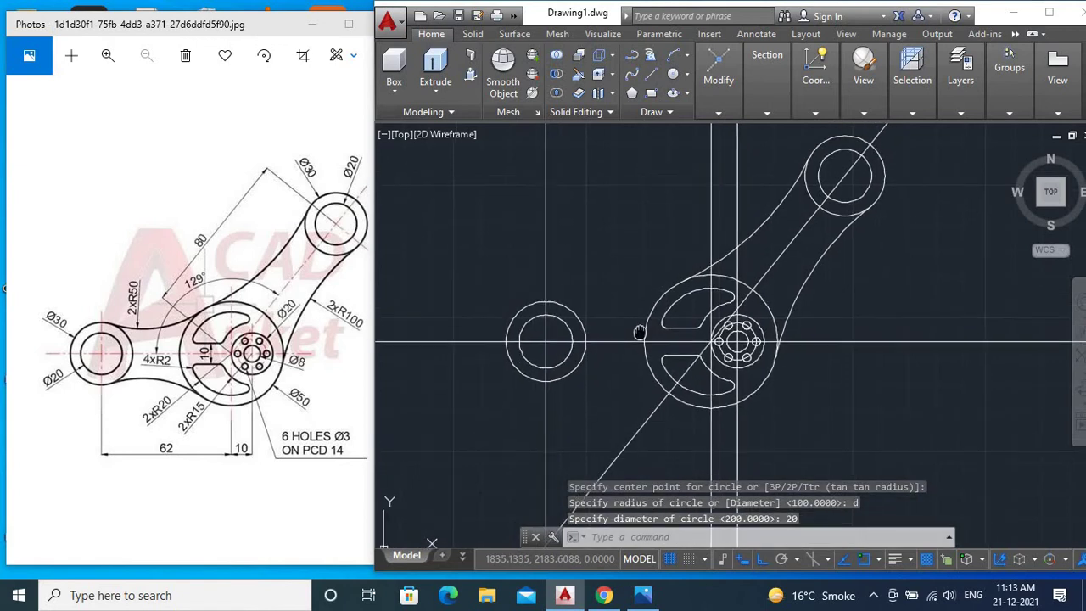
- Fillet the left Ø30 circle to the hub circle with an R50 arc
type("f")
key("Return")
right_click(591, 229)
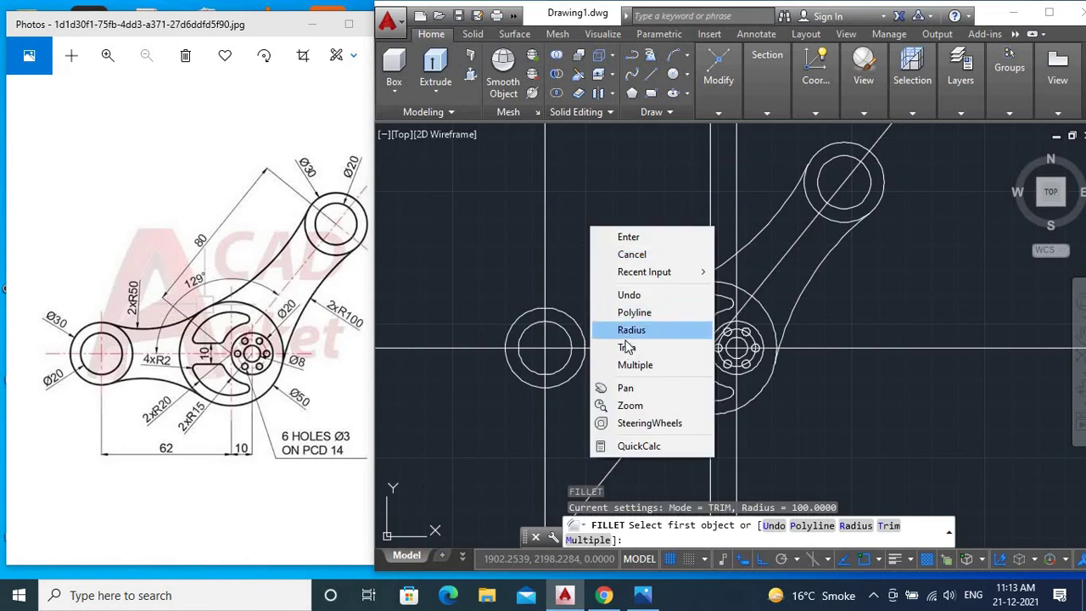
left_click(632, 329)
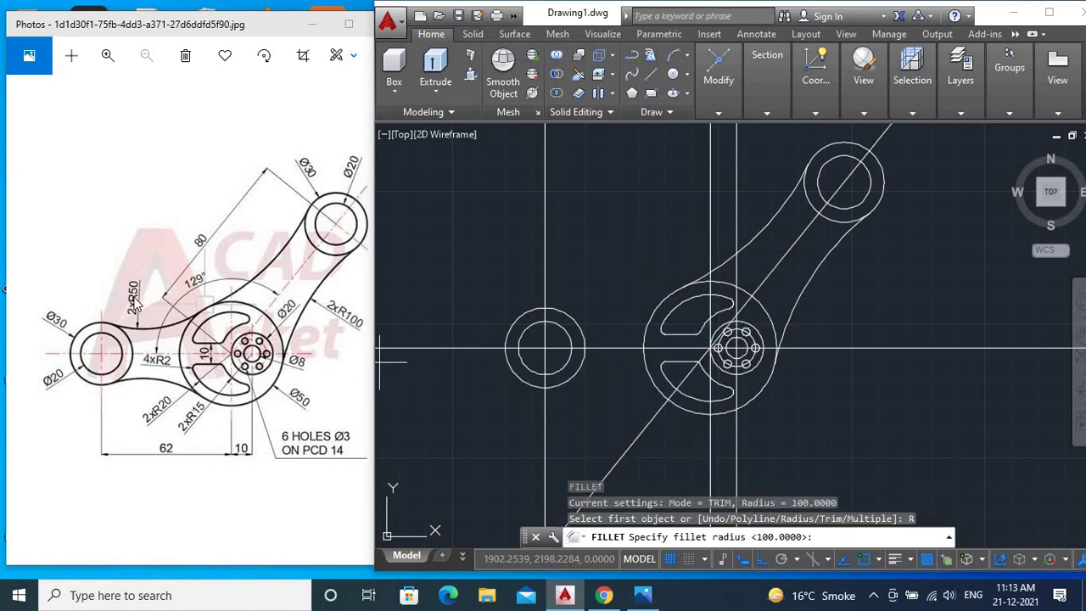
key("Return")
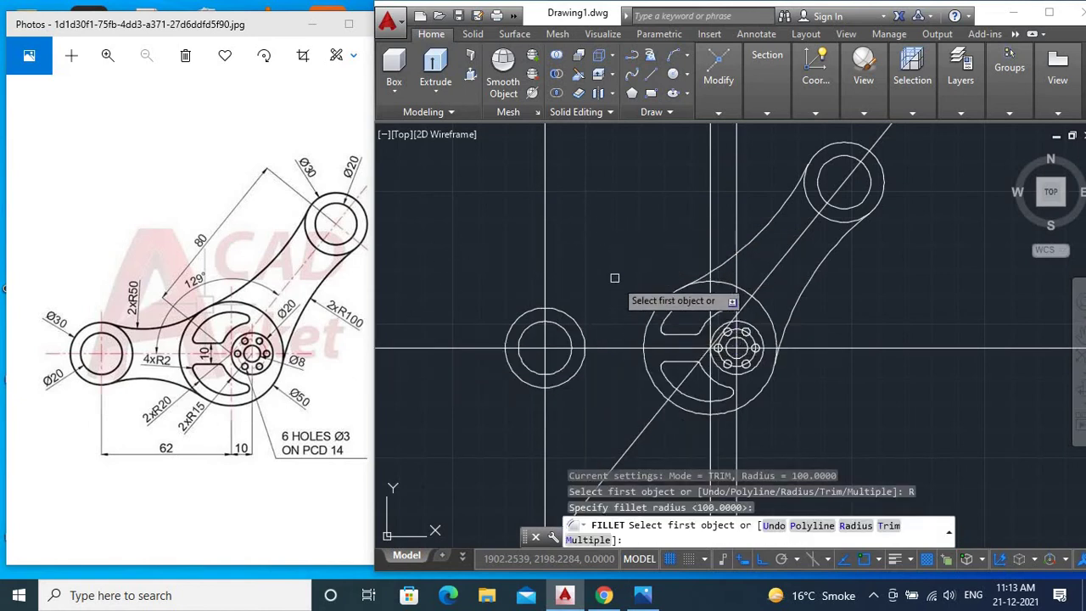
right_click(615, 277)
left_click(650, 371)
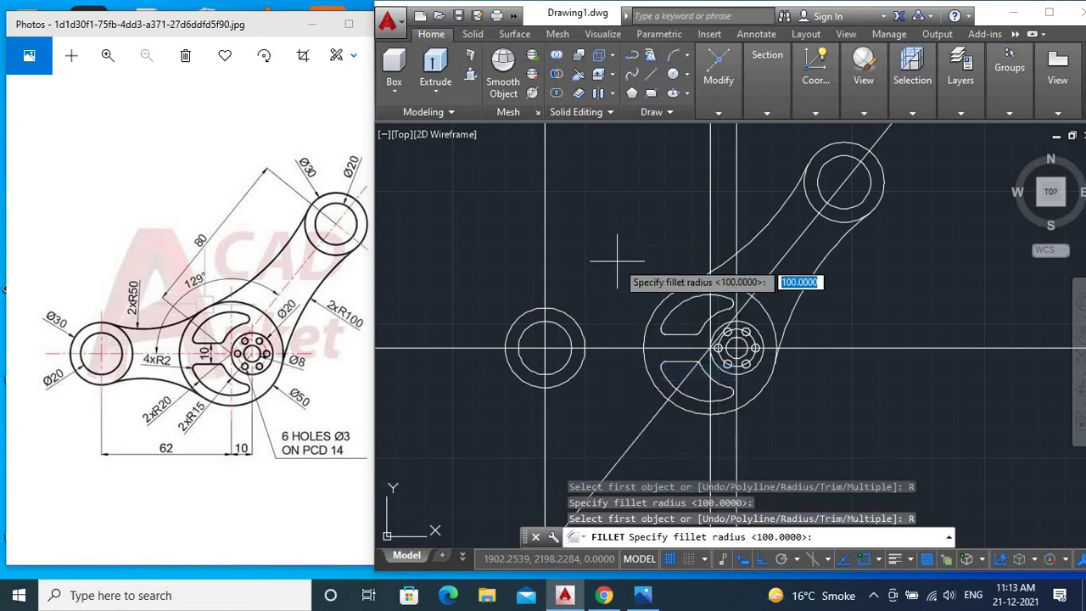
type("50")
key("Return")
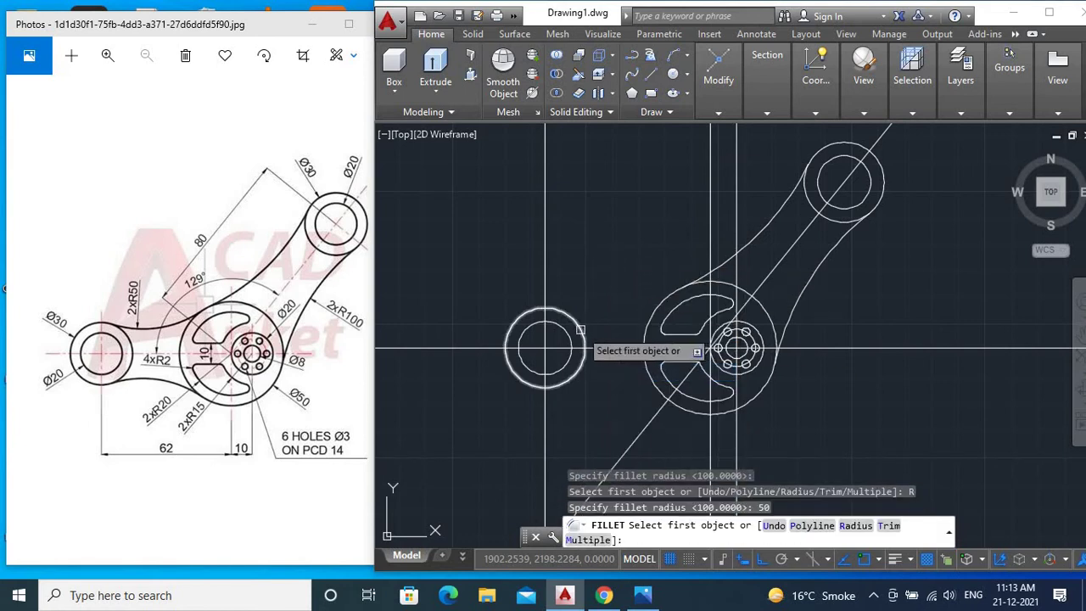
left_click(577, 328)
left_click(648, 307)
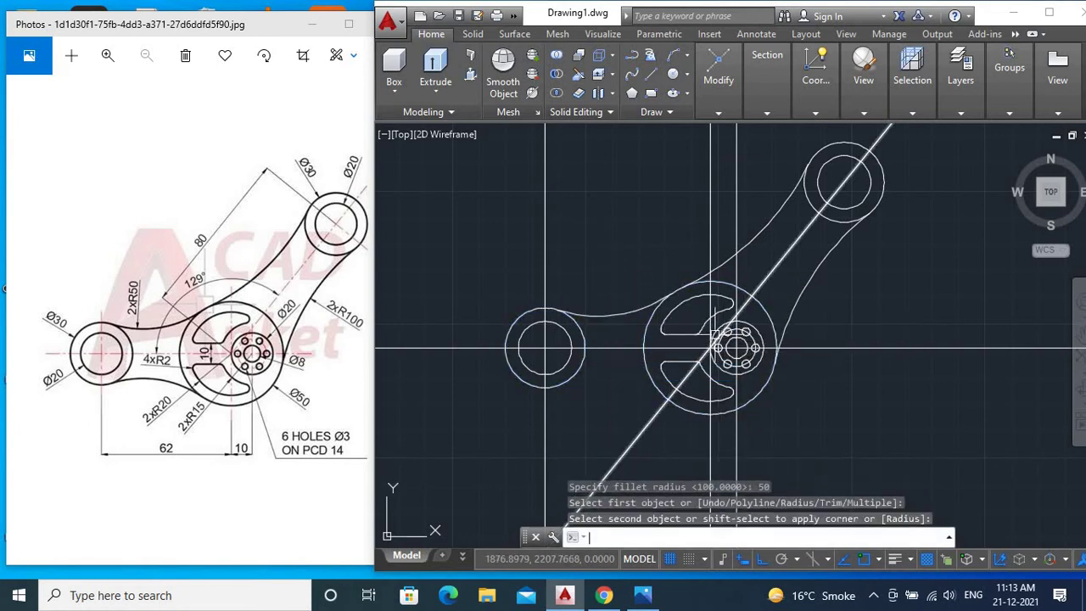
- Begin another fillet from the left circle, then cancel it
key("Return")
left_click(567, 373)
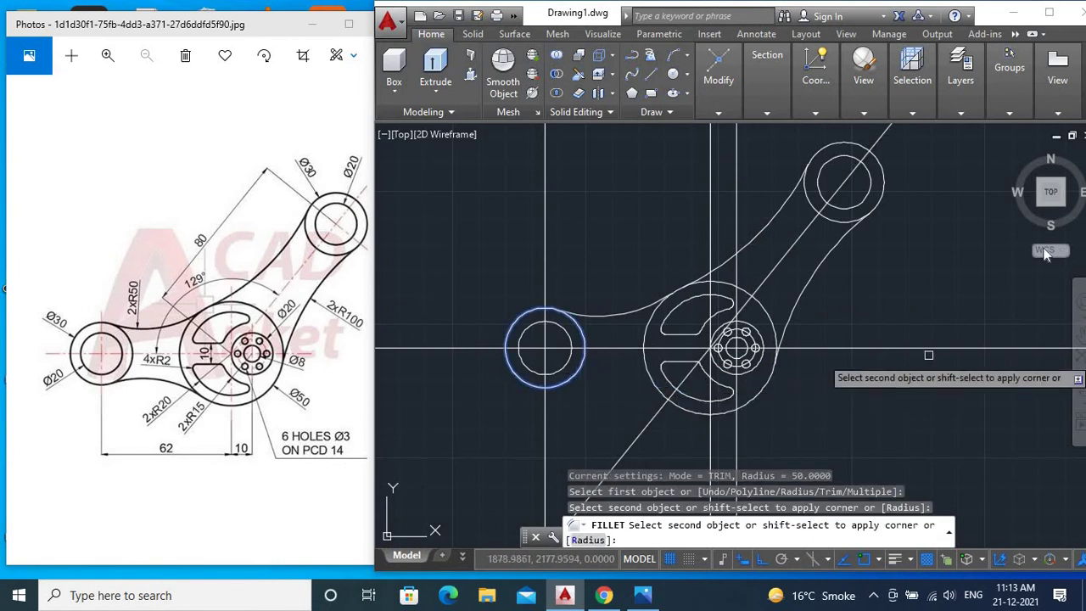
scroll(973, 250, "down", 3)
scroll(998, 248, "up", 2)
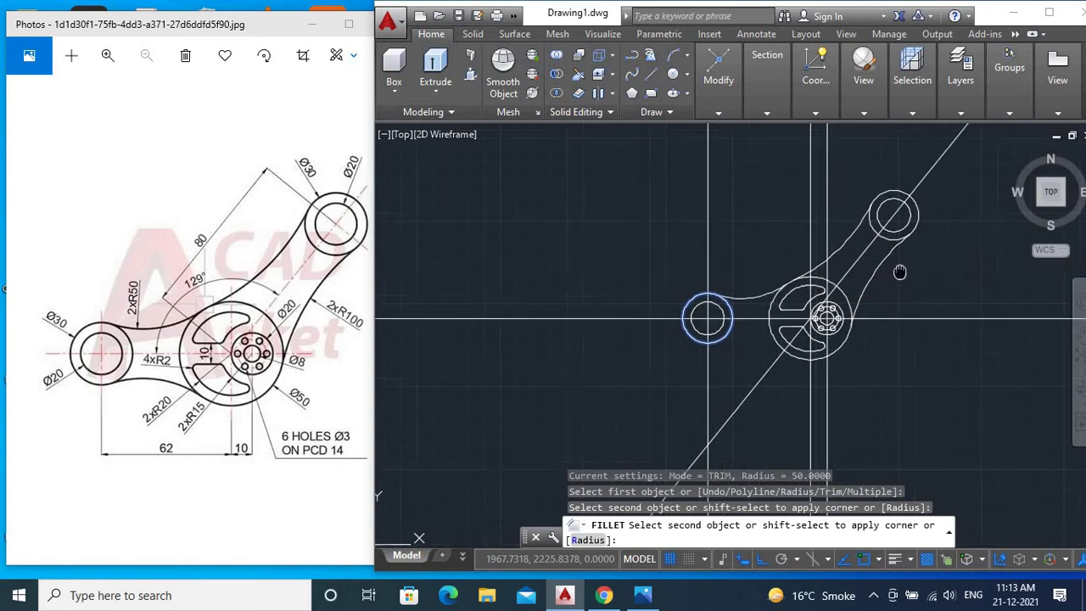
middle_click_drag(897, 274, 797, 291)
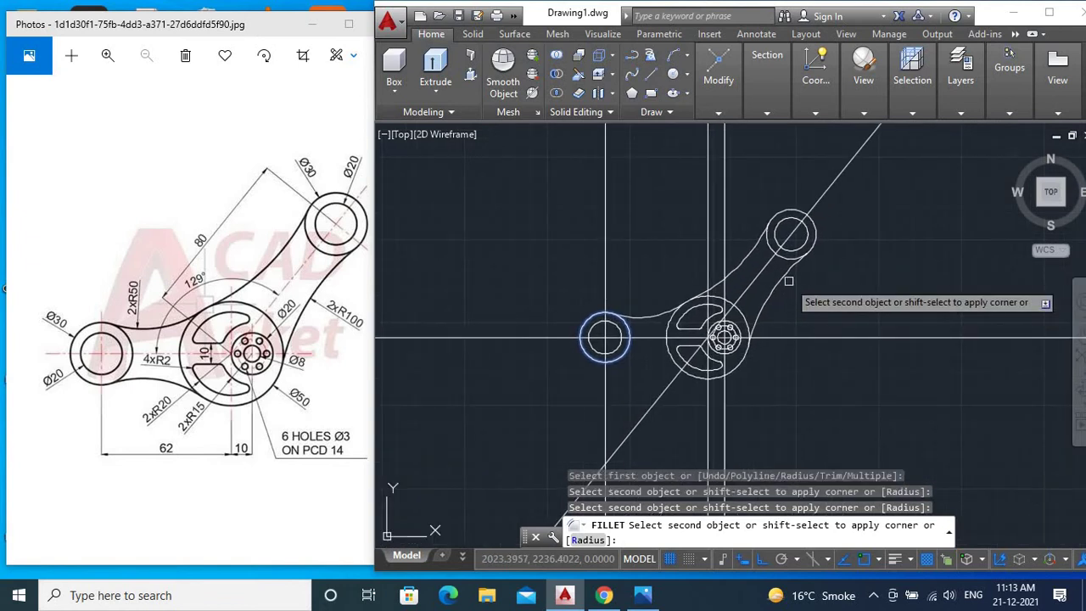
right_click(789, 281)
left_click(835, 291)
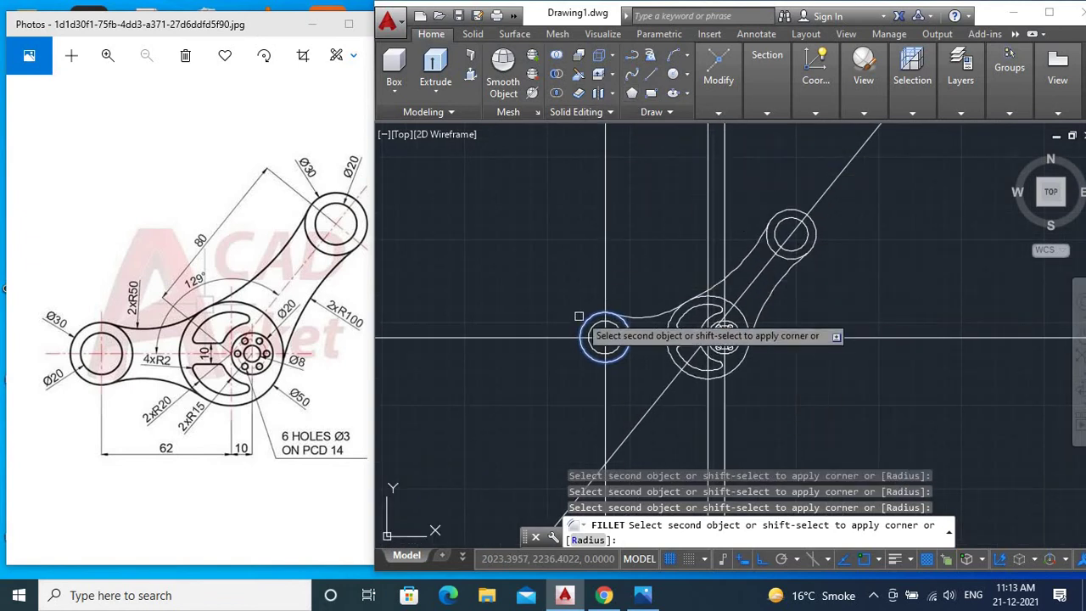
right_click(533, 286)
left_click(549, 297)
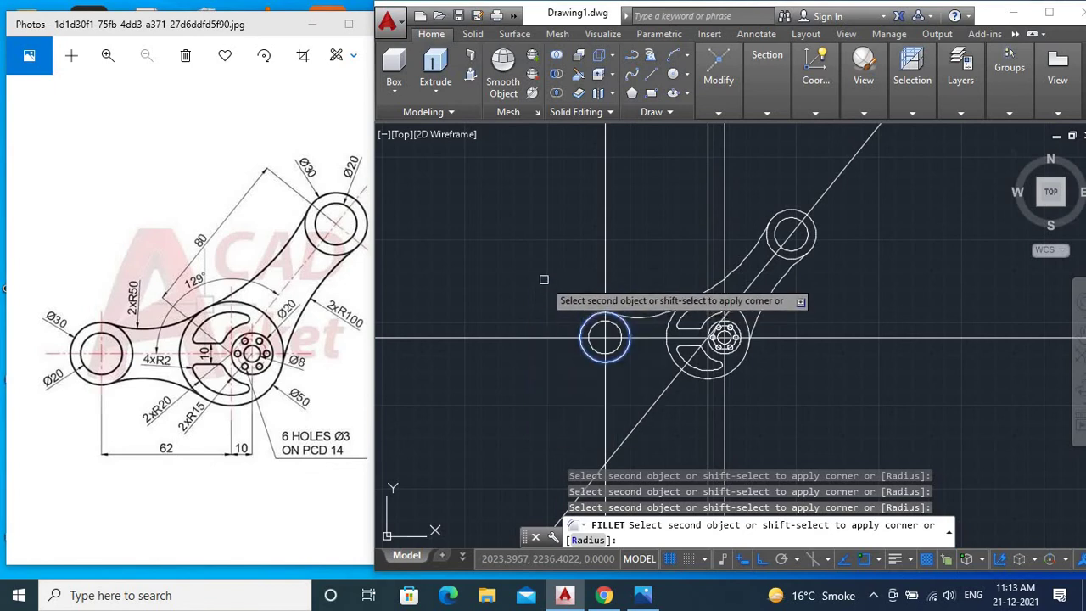
right_click(542, 287)
left_click(565, 314)
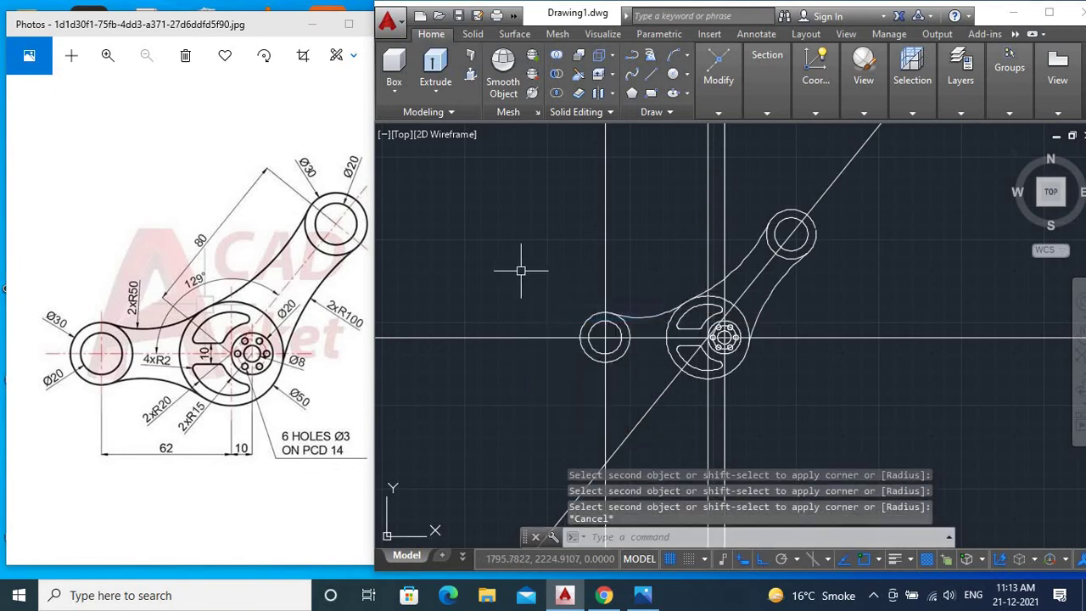
type("TRIM")
- Erase the two leftover triangle construction lines and zoom in on the part
key("Return")
left_click(753, 204)
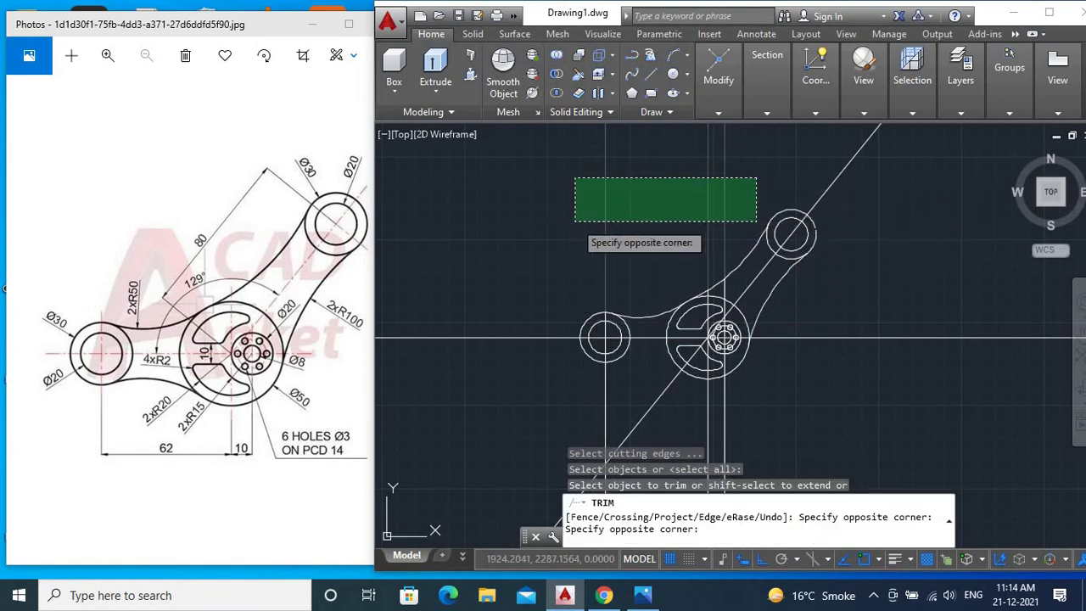
scroll(712, 332, "up", 5)
left_click(650, 406)
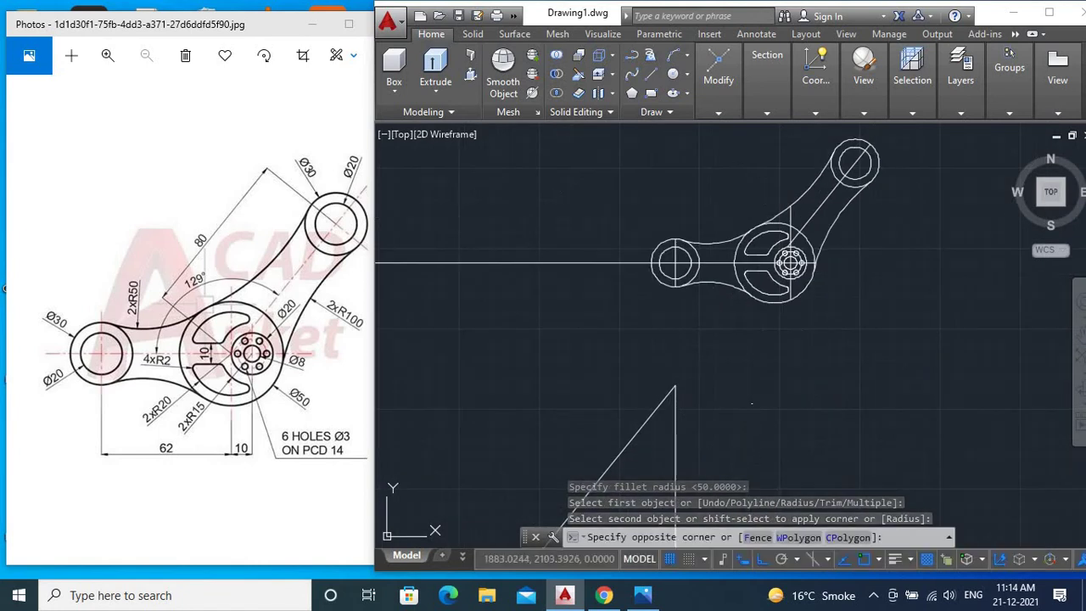
left_click(577, 439)
key("Delete")
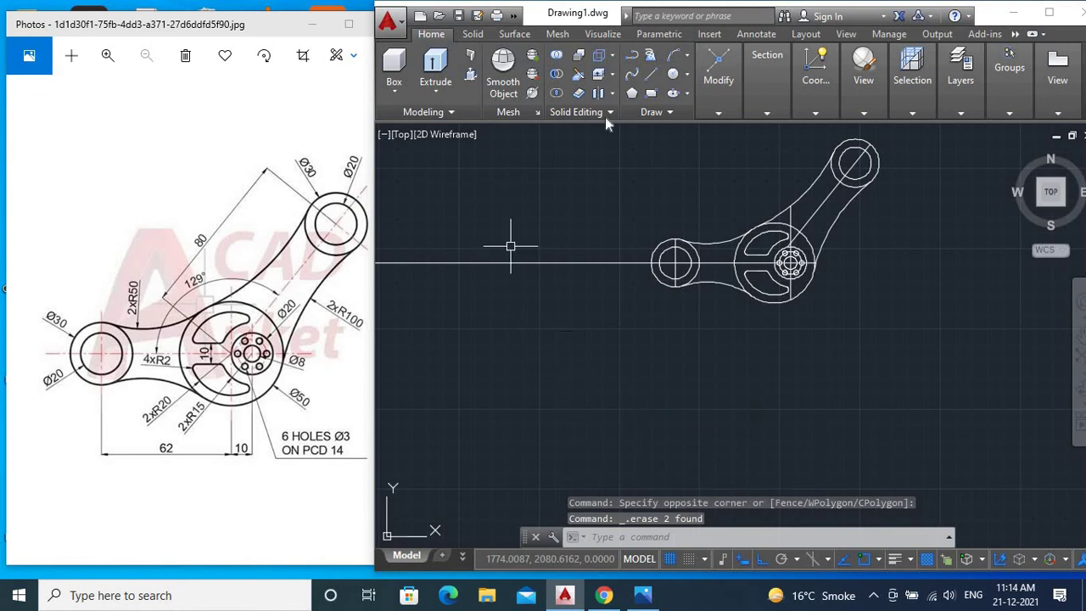
key("Return")
scroll(816, 257, "up", 2)
middle_click_drag(829, 157, 816, 256)
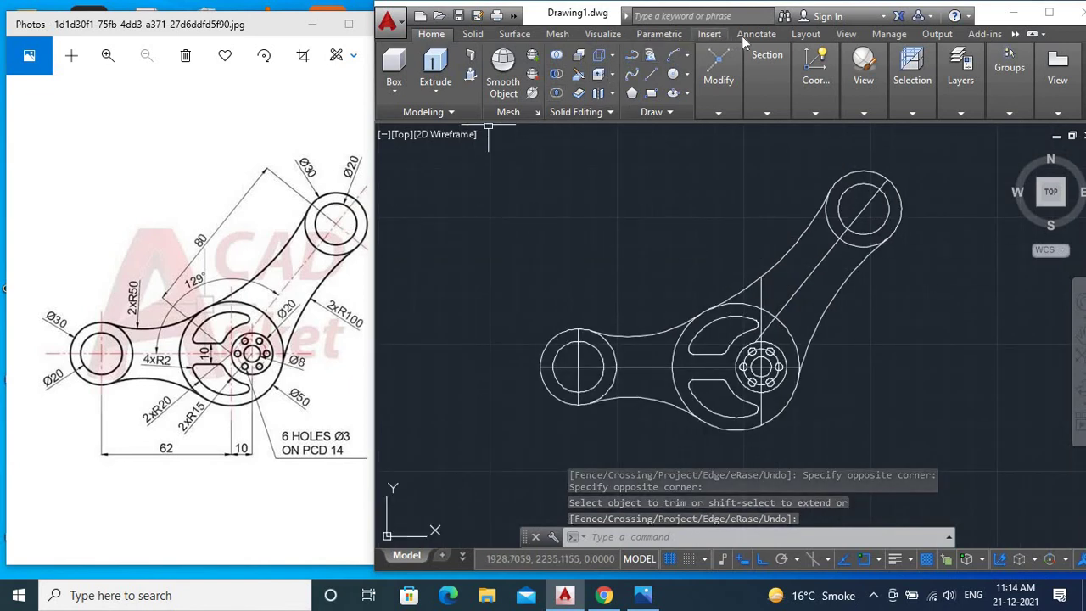
- Add the horizontal 62 linear dimension from the left boss to the hub below the lever
left_click(743, 36)
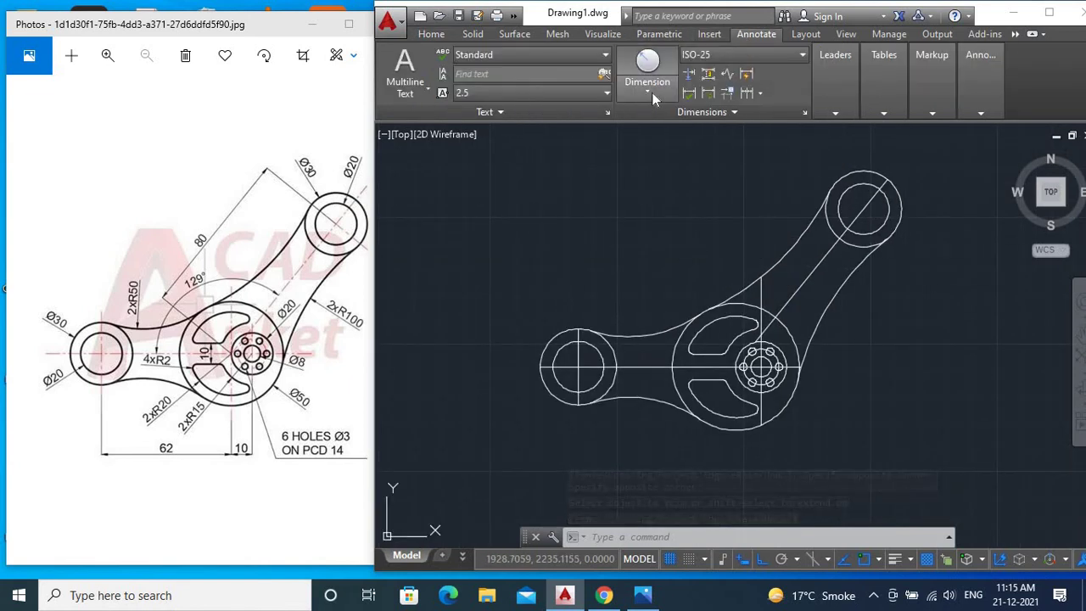
left_click(648, 91)
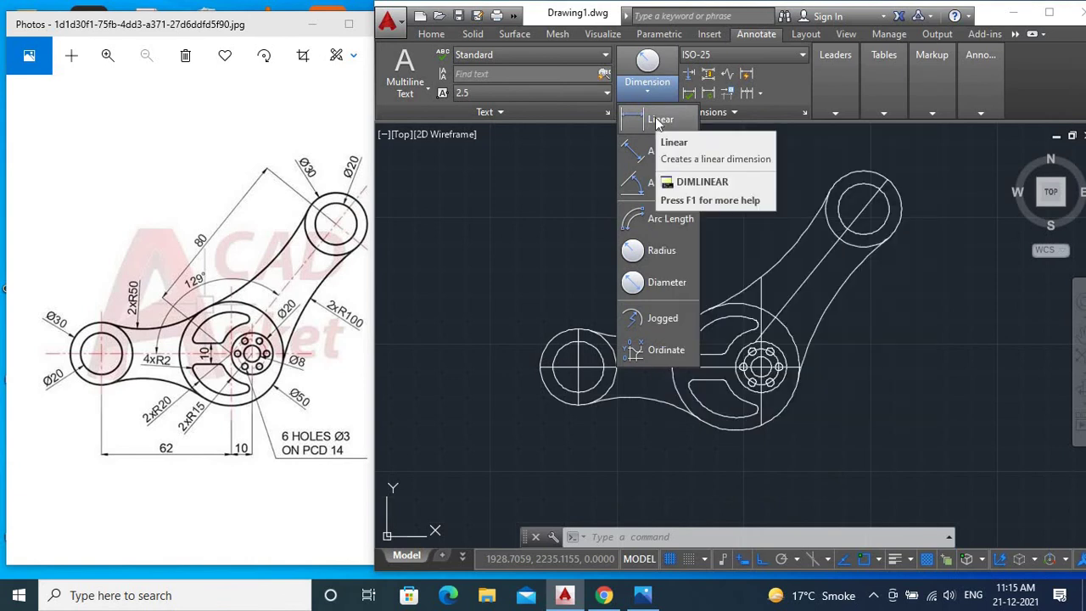
left_click(657, 122)
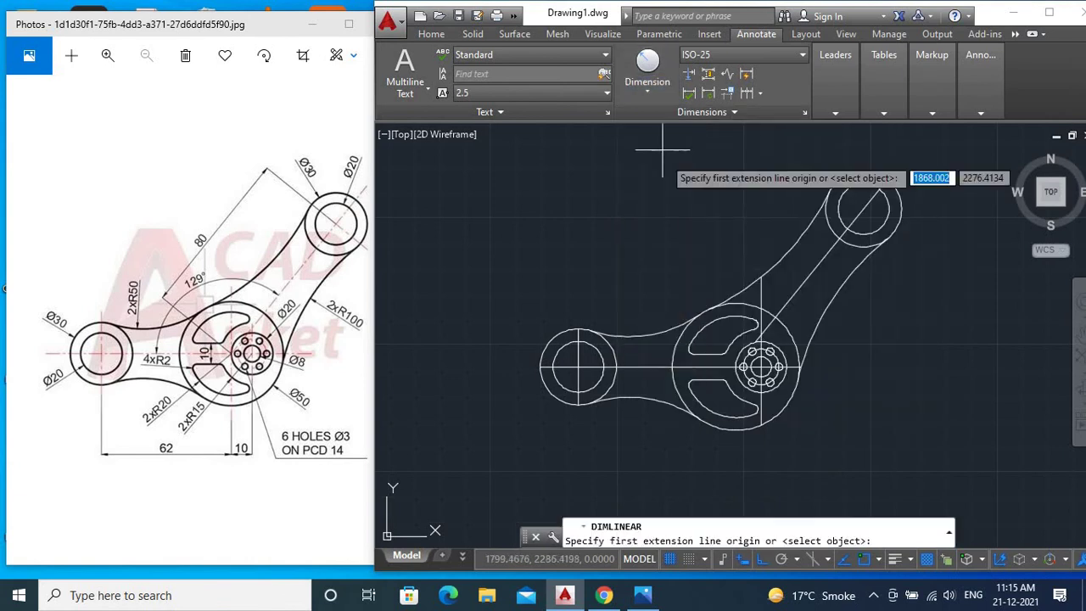
left_click(577, 406)
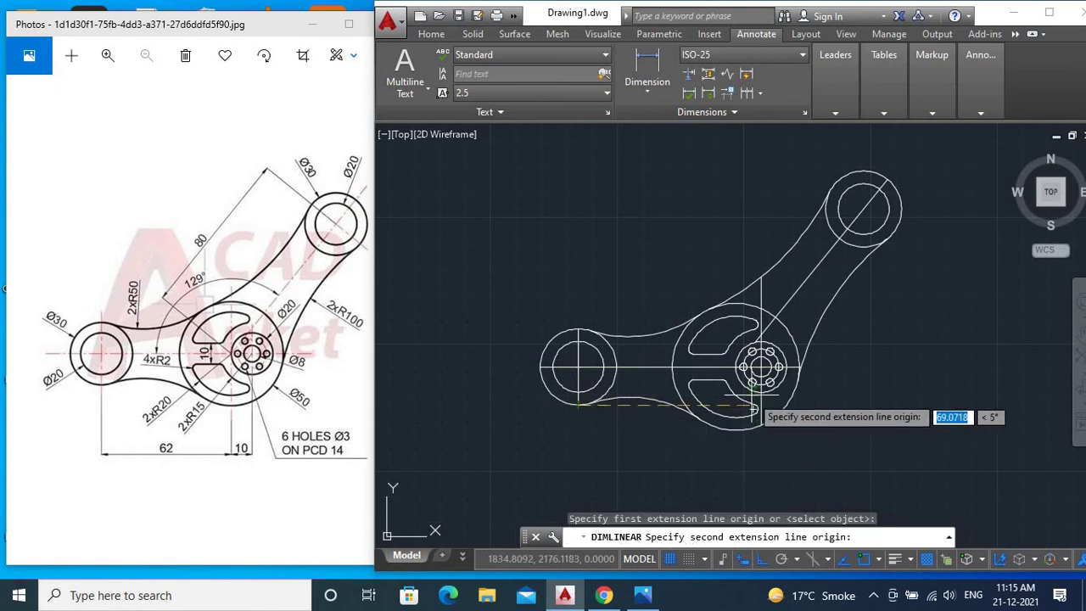
middle_click_drag(738, 384, 741, 309)
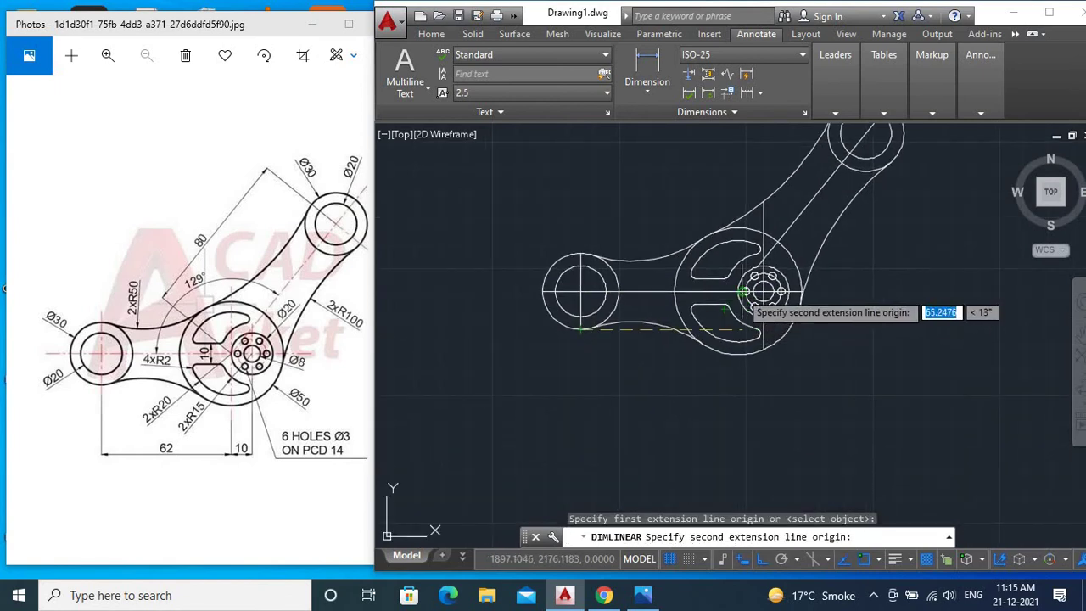
left_click(739, 292)
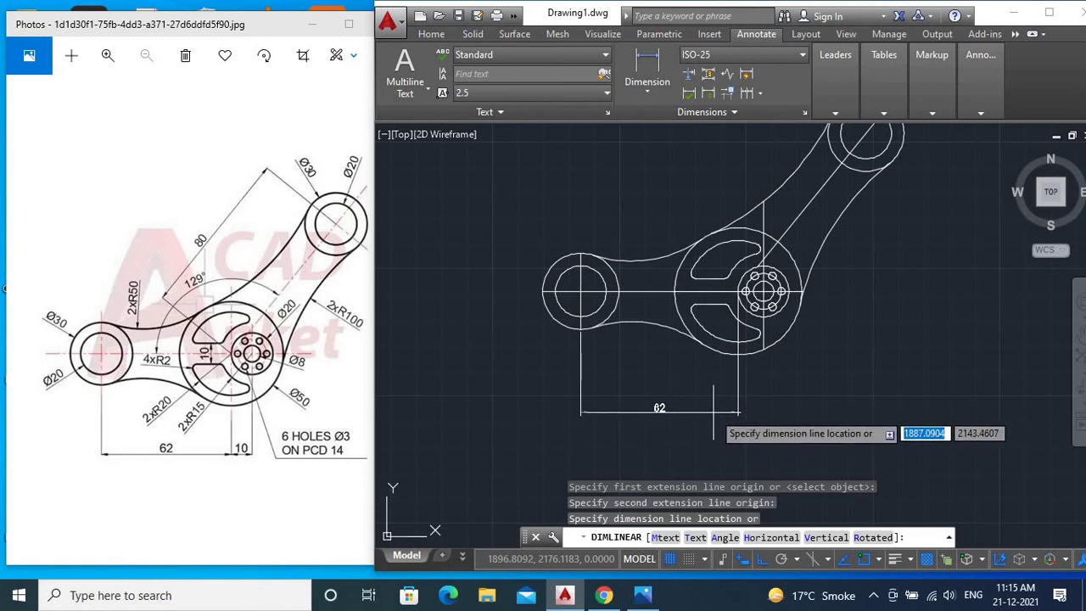
left_click(714, 413)
middle_click_drag(704, 379, 699, 393)
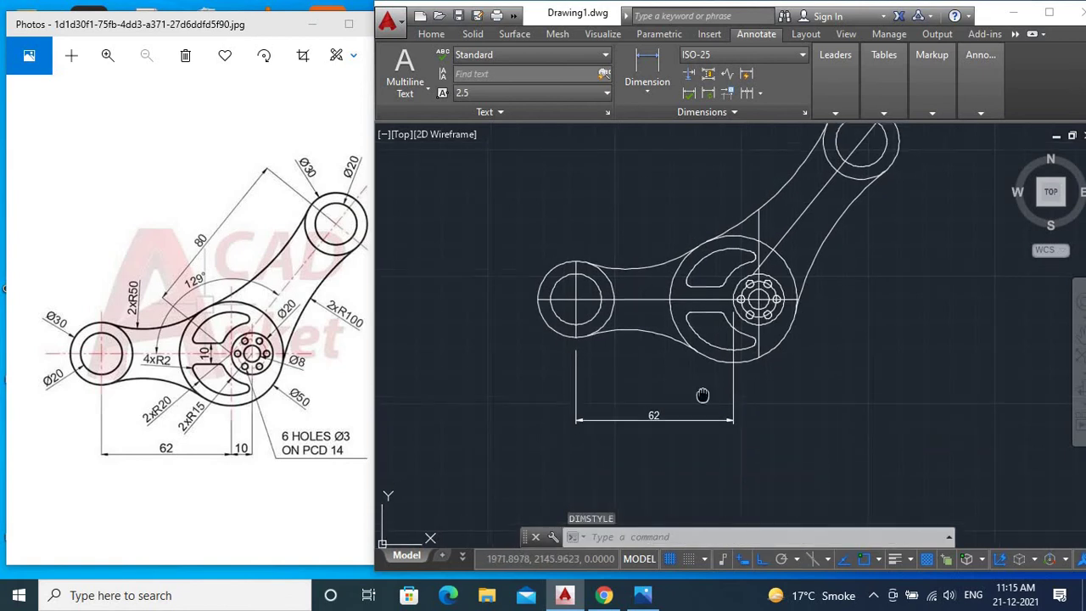
middle_click_drag(802, 271, 796, 284)
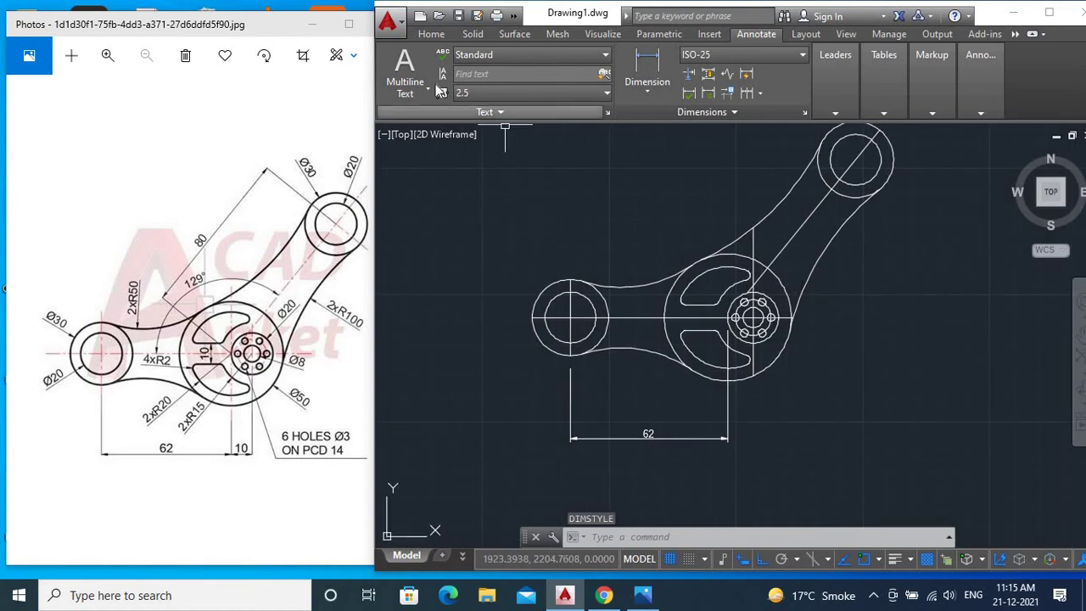
- Add the horizontal 10 linear dimension beside the 62
left_click(647, 77)
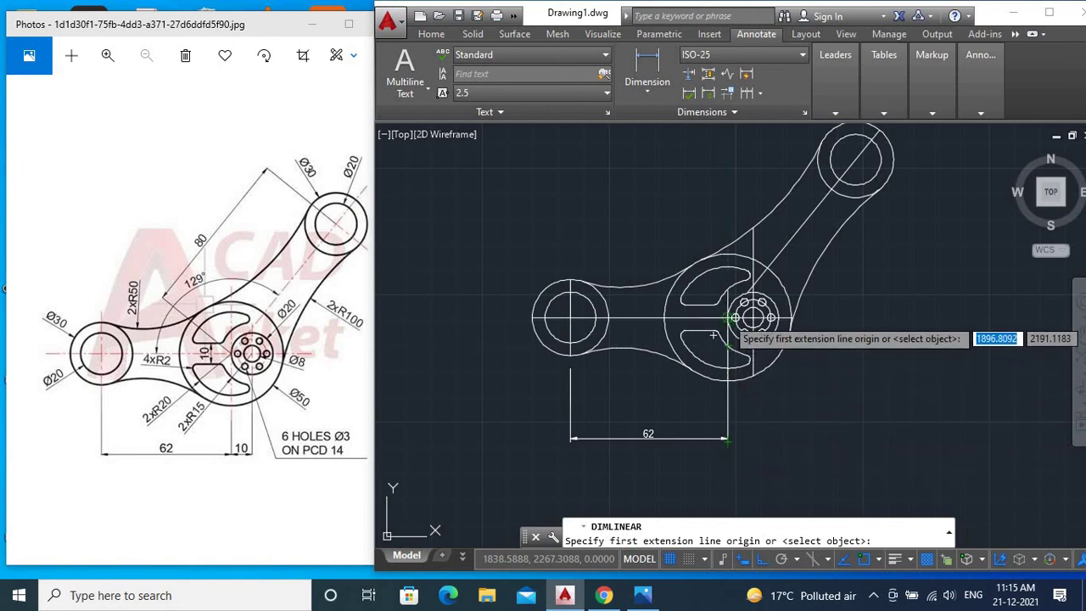
scroll(731, 320, "up", 5)
left_click(726, 314)
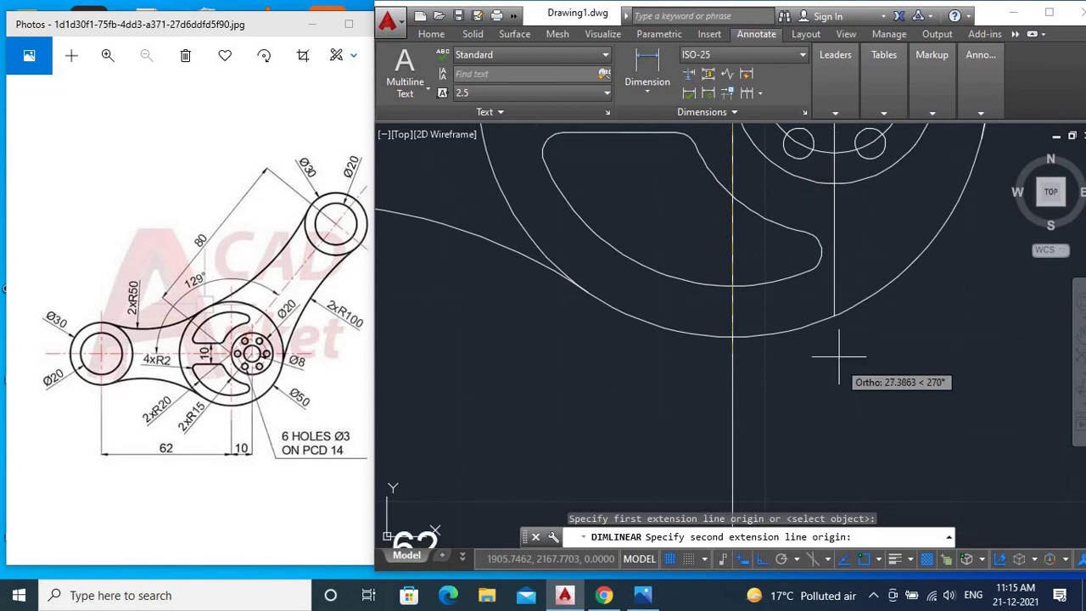
left_click(836, 316)
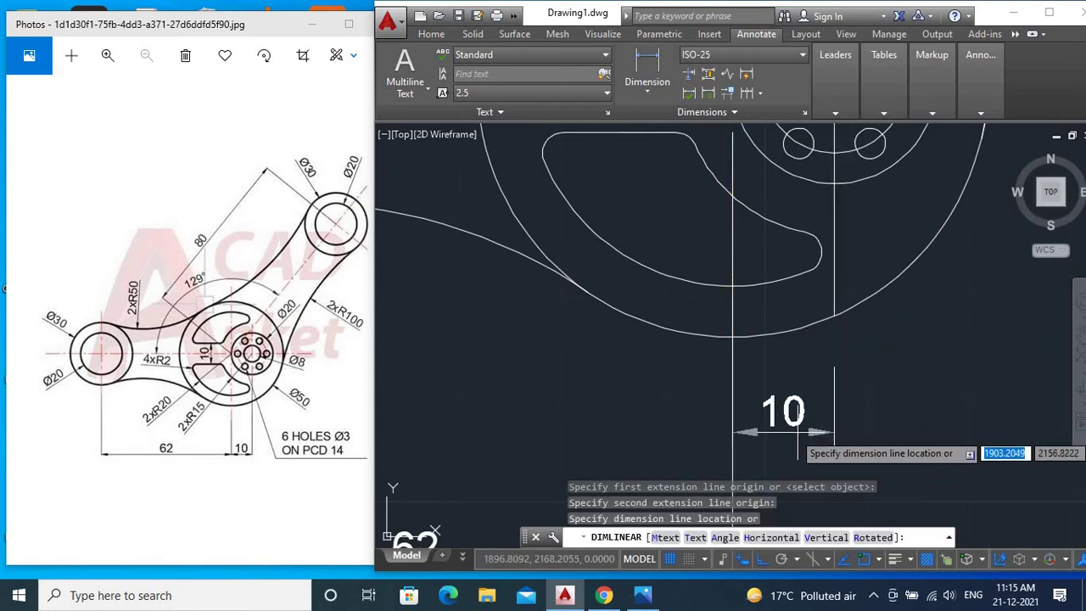
scroll(793, 433, "down", 1)
scroll(738, 293, "down", 2)
left_click(734, 444)
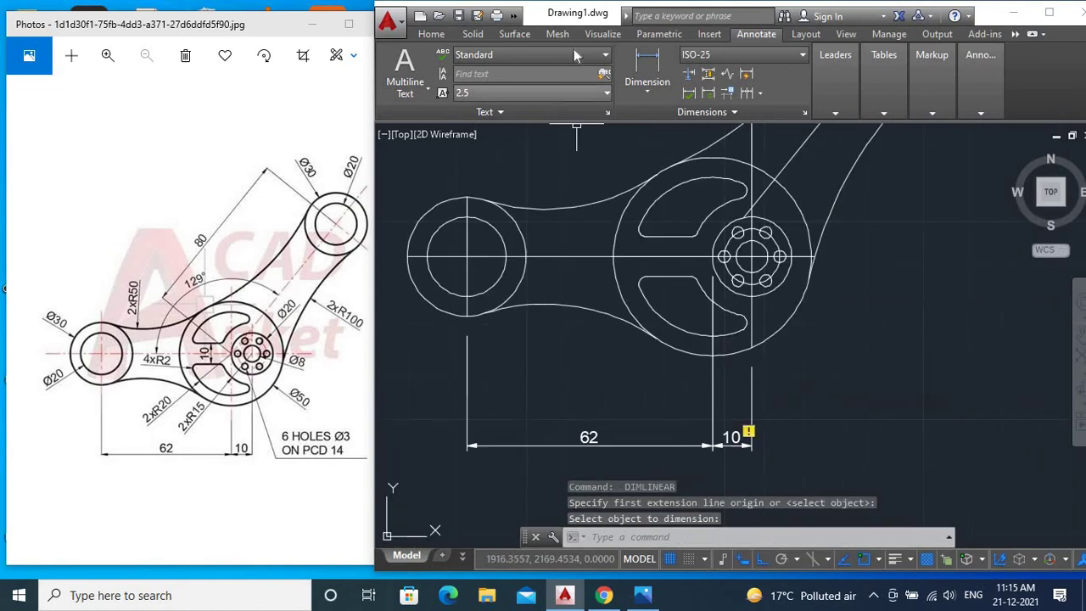
- Add radius dimensions R25 on the outer hub circle, R10 on the Ø20 circle, and R7 on a hole
left_click(654, 95)
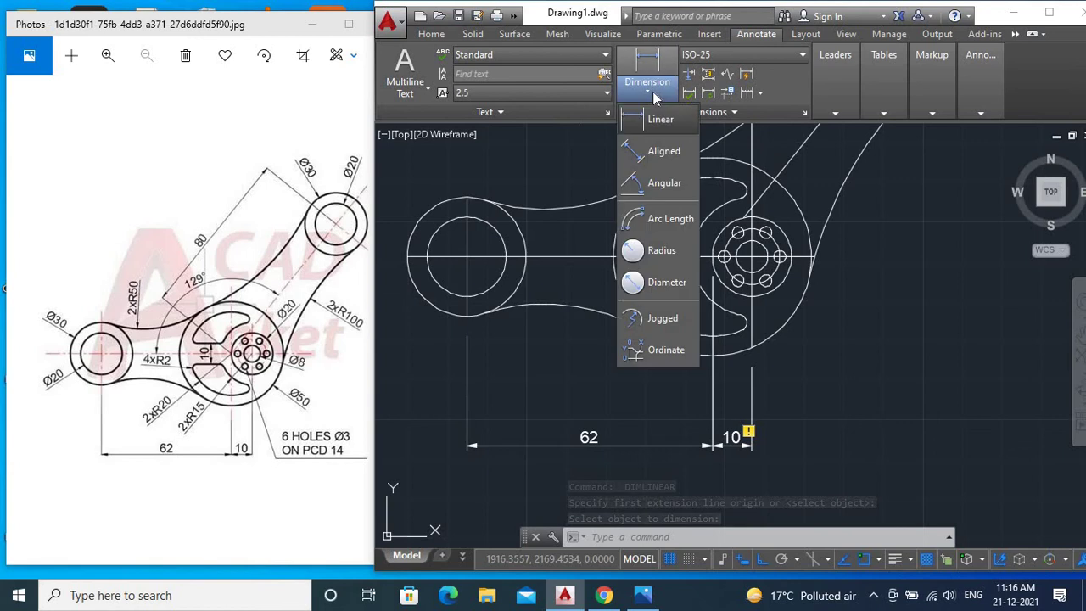
left_click(657, 252)
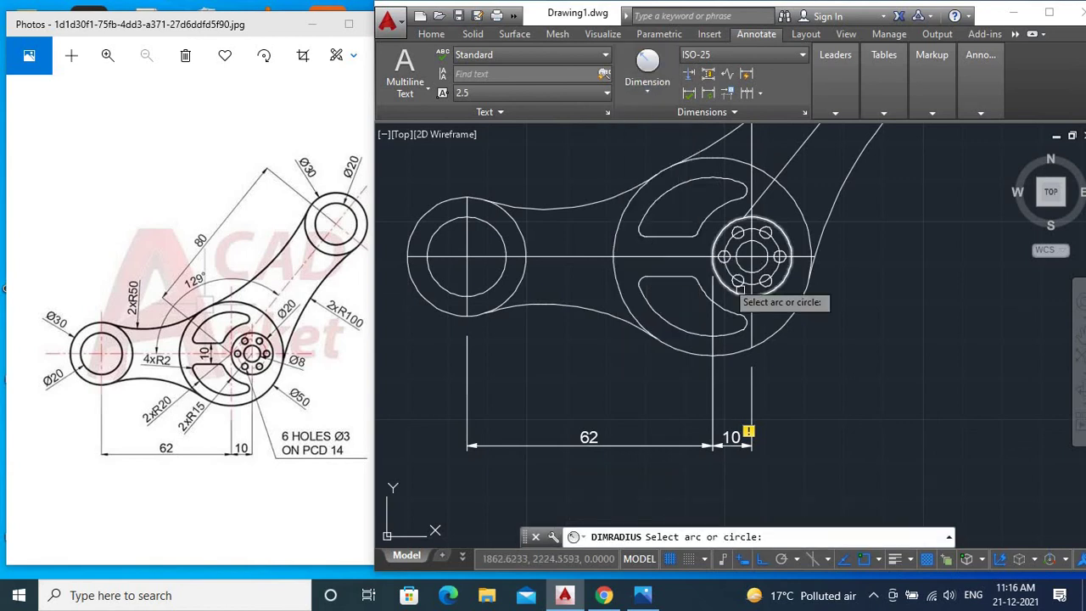
left_click(792, 324)
left_click(840, 373)
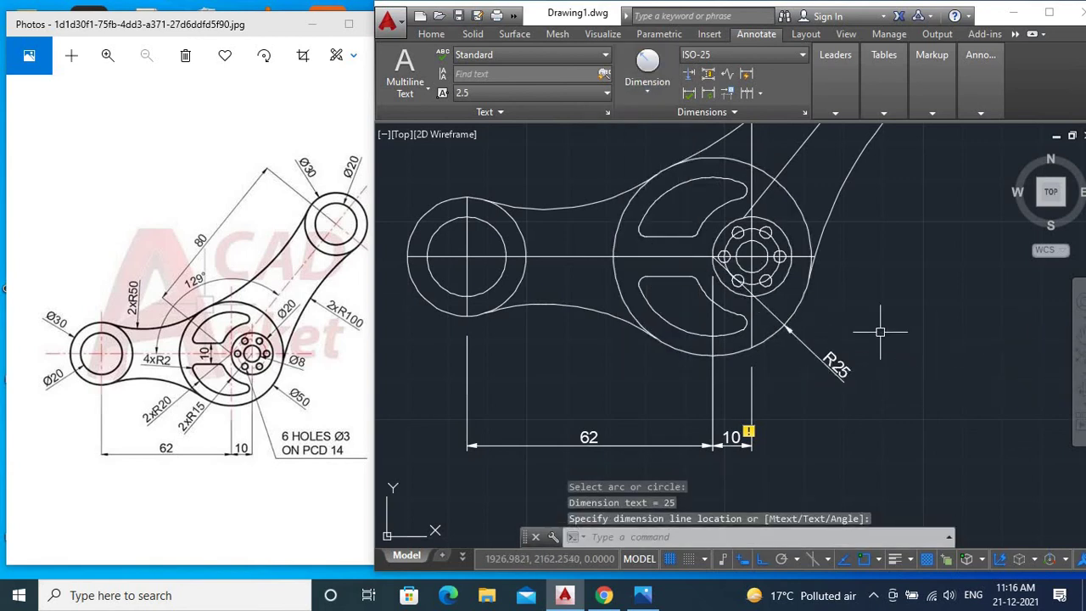
key("Return")
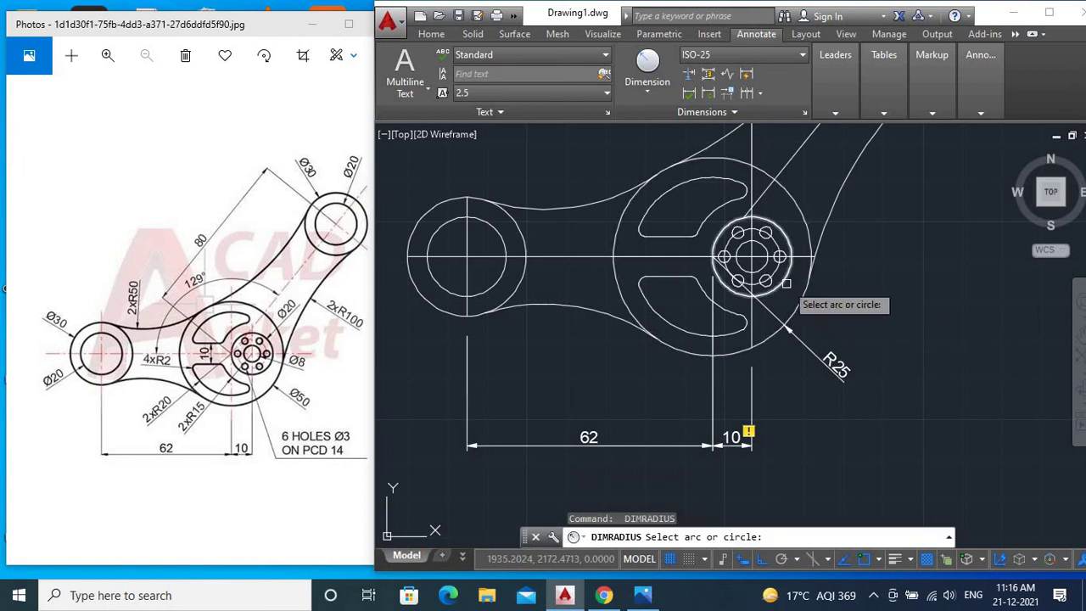
left_click(747, 218)
left_click(830, 319)
key("Return")
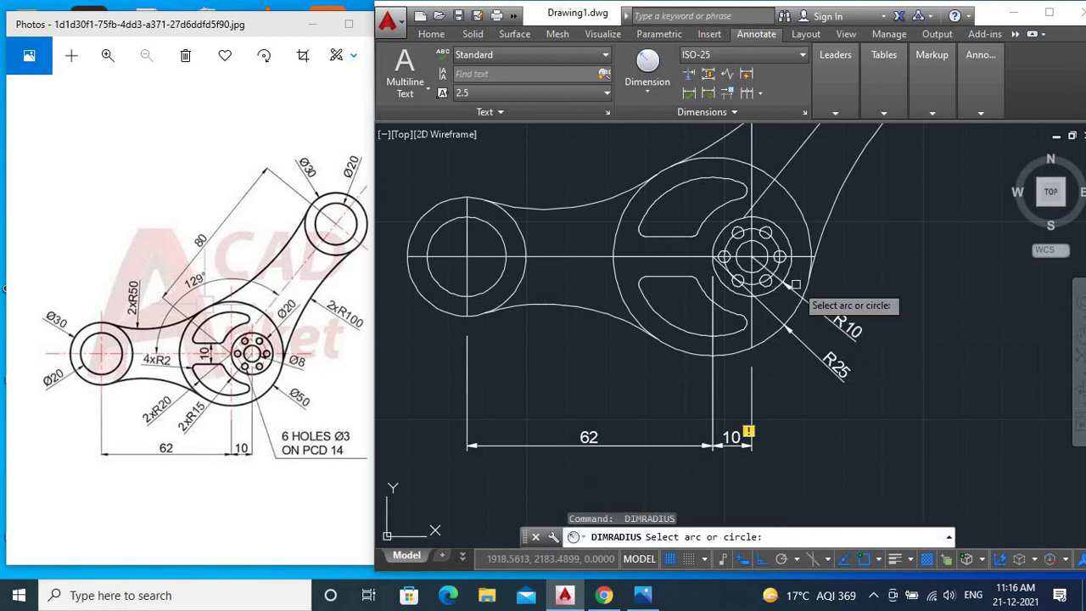
left_click(776, 270)
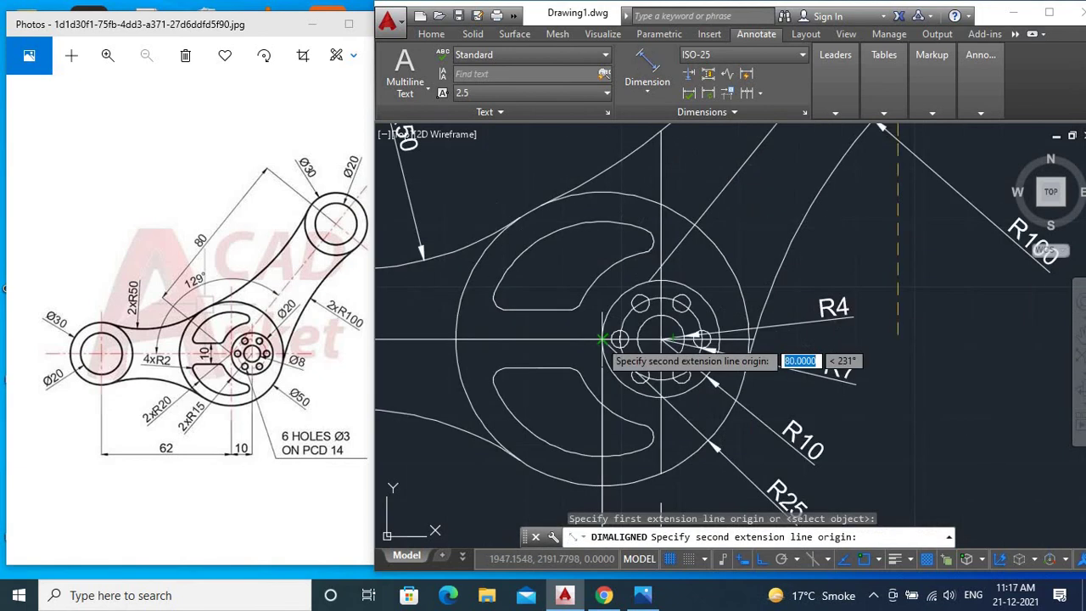
left_click(601, 340)
- Place the aligned 80 dimension along the upper arm
scroll(694, 399, "down", 2)
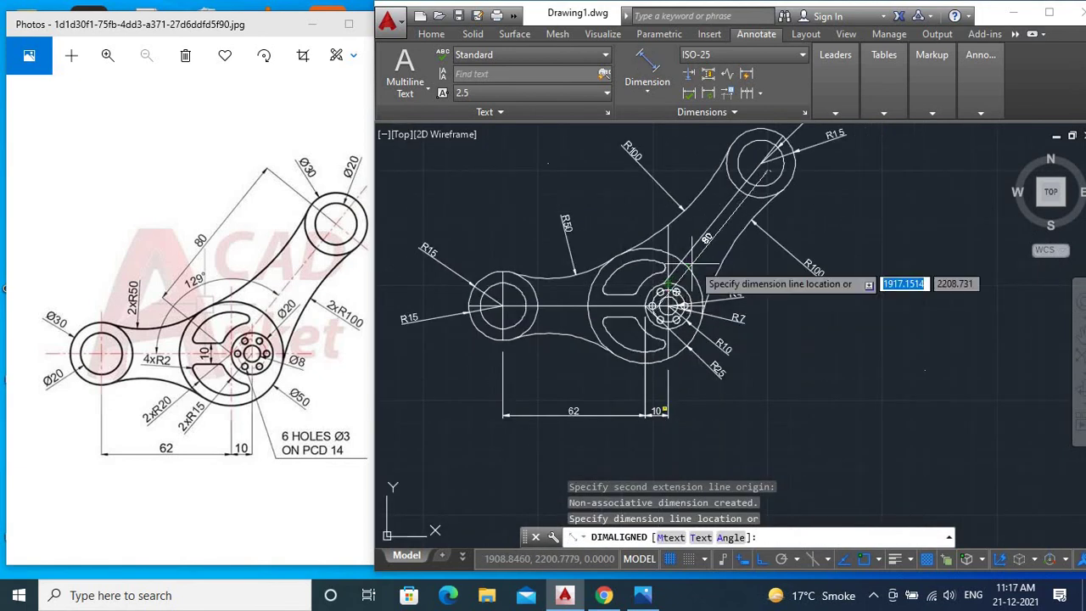
scroll(694, 399, "down", 2)
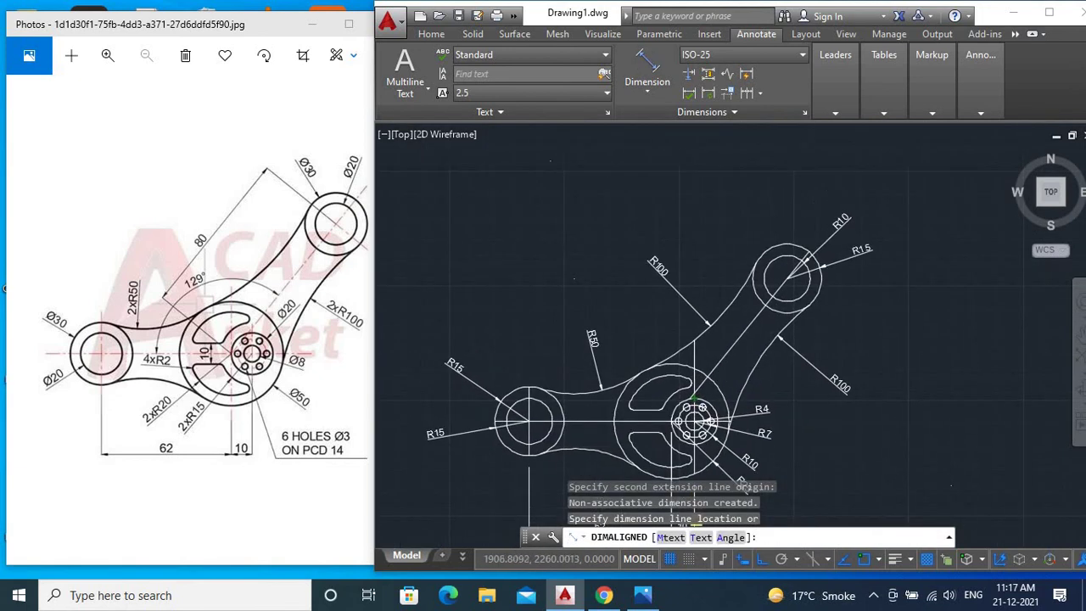
left_click(632, 246)
middle_click_drag(729, 380, 722, 306)
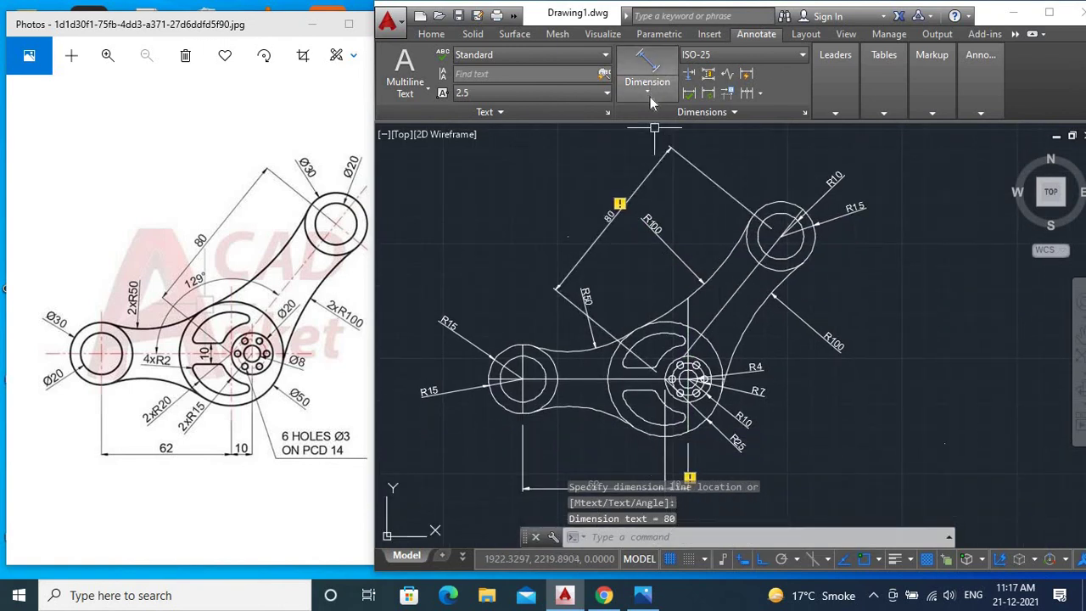
- Dimension the 129° angle between the arm centreline and the horizontal centreline
left_click(648, 85)
left_click(660, 185)
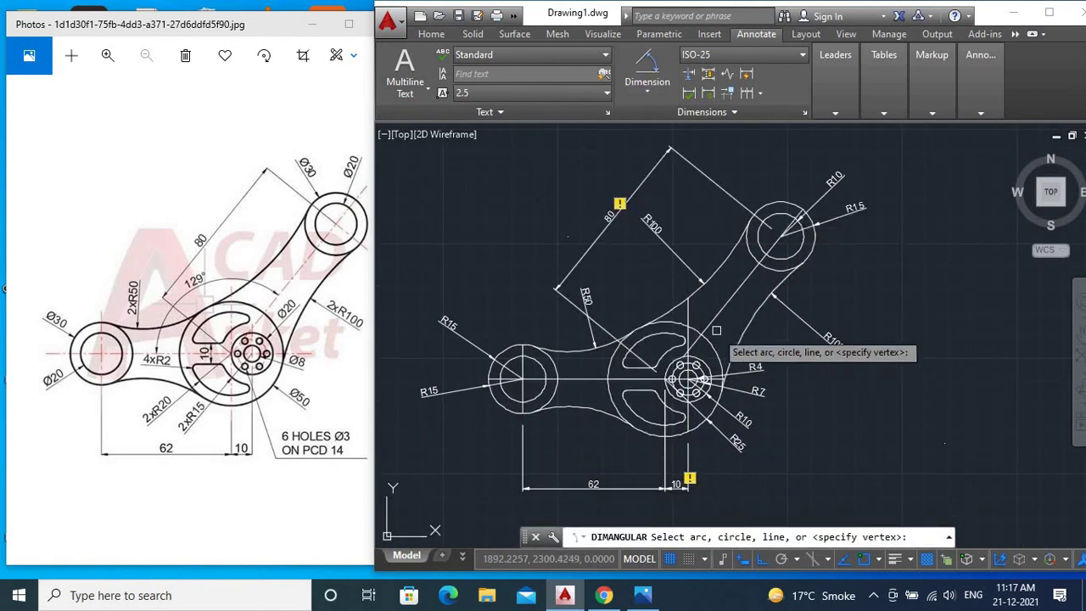
left_click(703, 334)
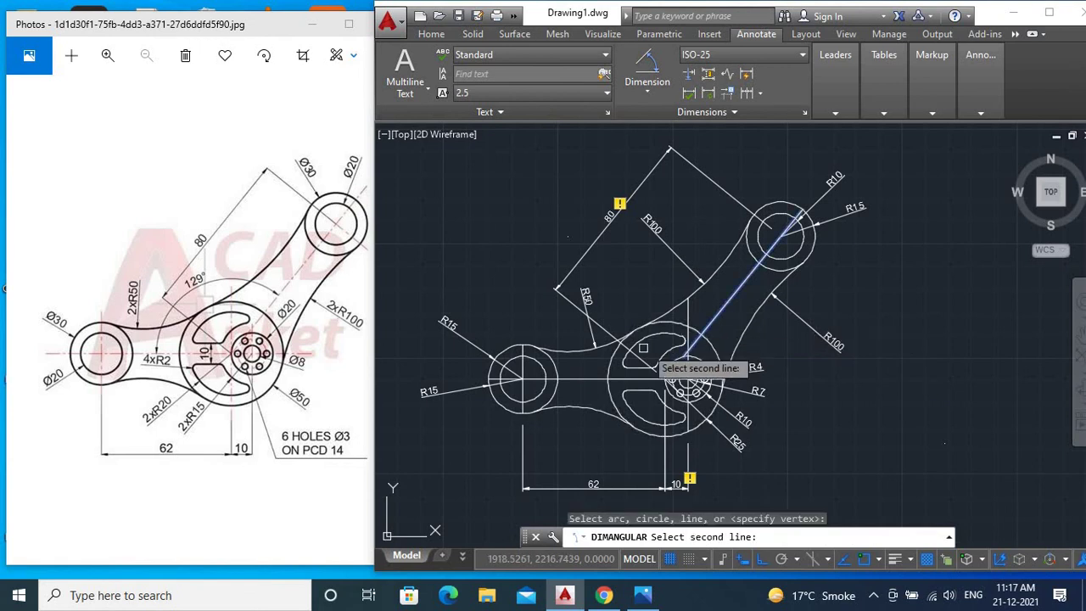
left_click(603, 376)
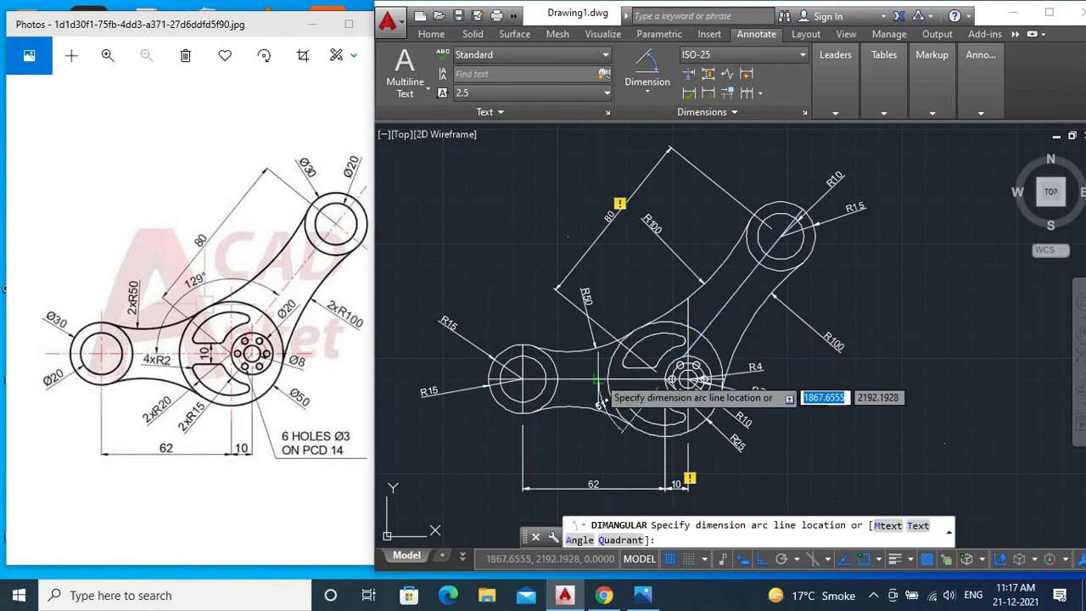
left_click(628, 303)
middle_click_drag(885, 414, 961, 391)
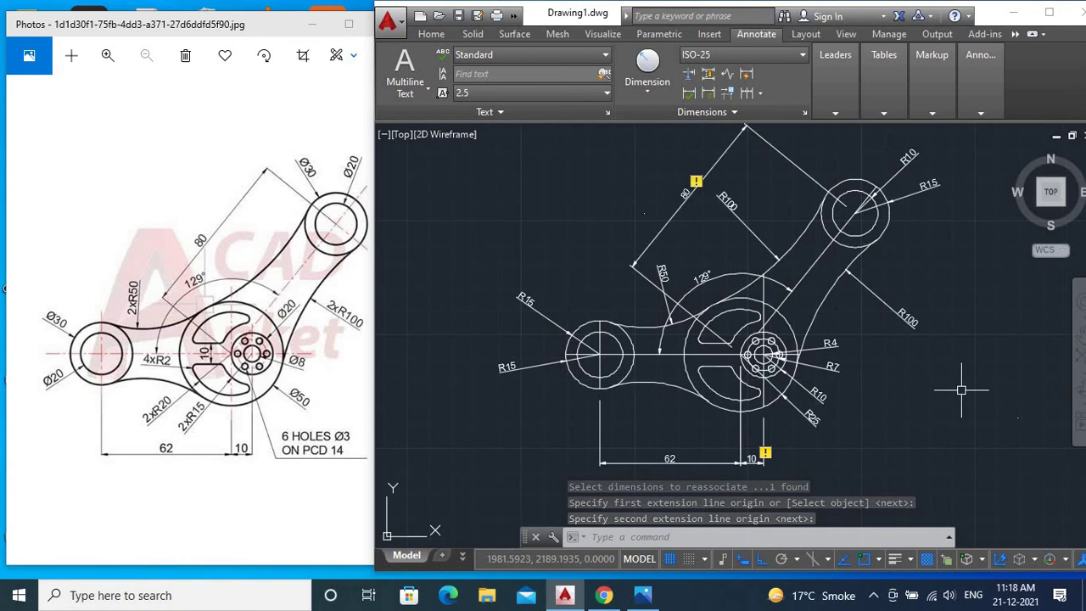